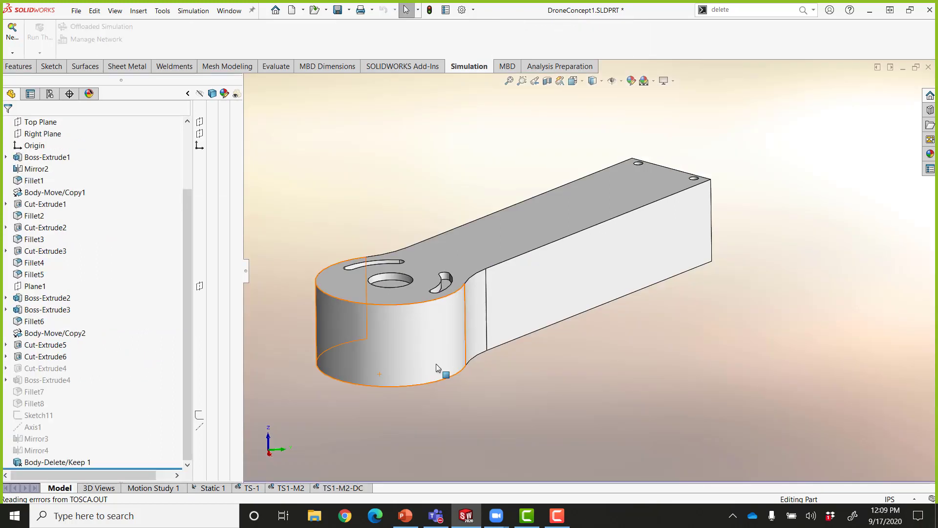
scroll(524, 379, up, 3)
middle_drag(524, 379, 533, 391)
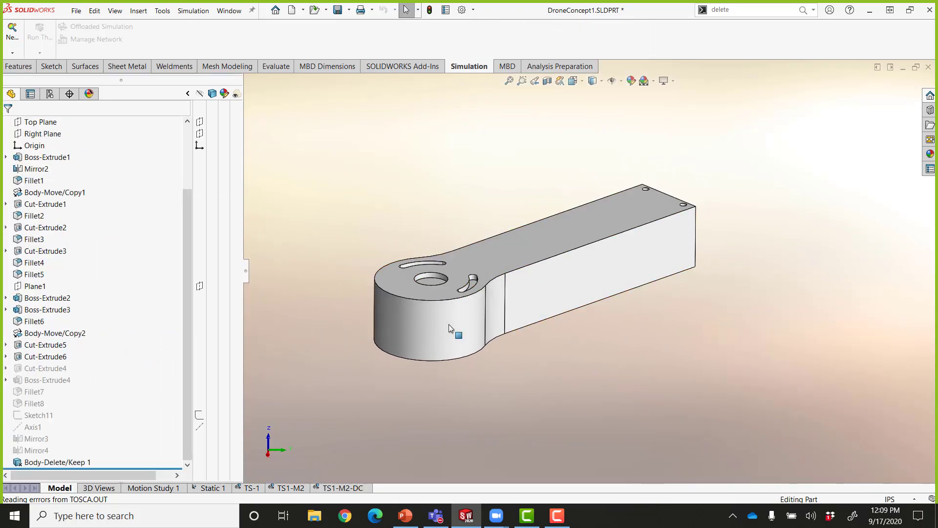
click(28, 69)
click(188, 94)
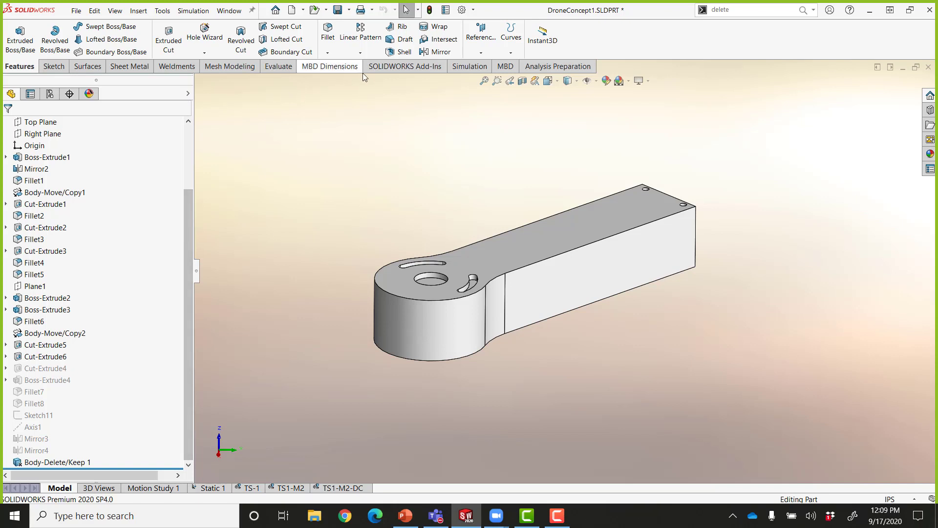
click(388, 70)
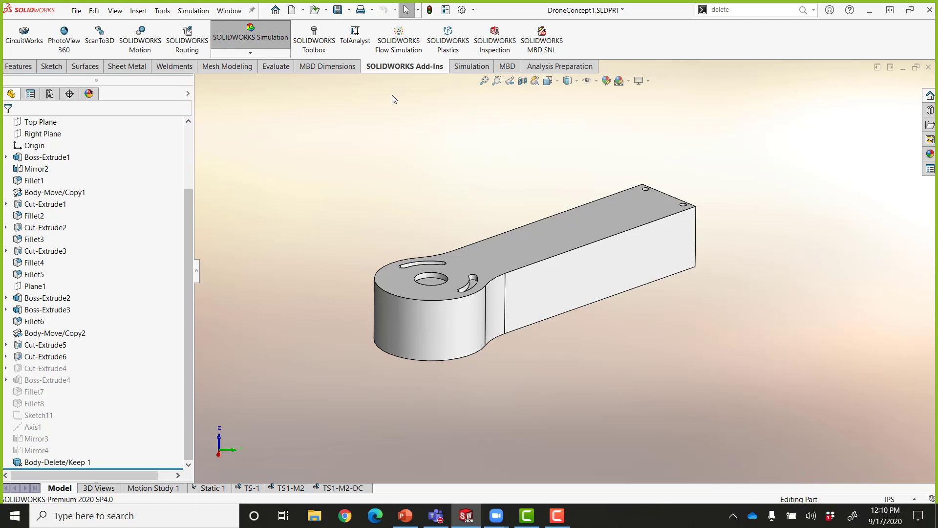
- Create a new static simulation study for the drone arm, keeping the default study settings
click(465, 67)
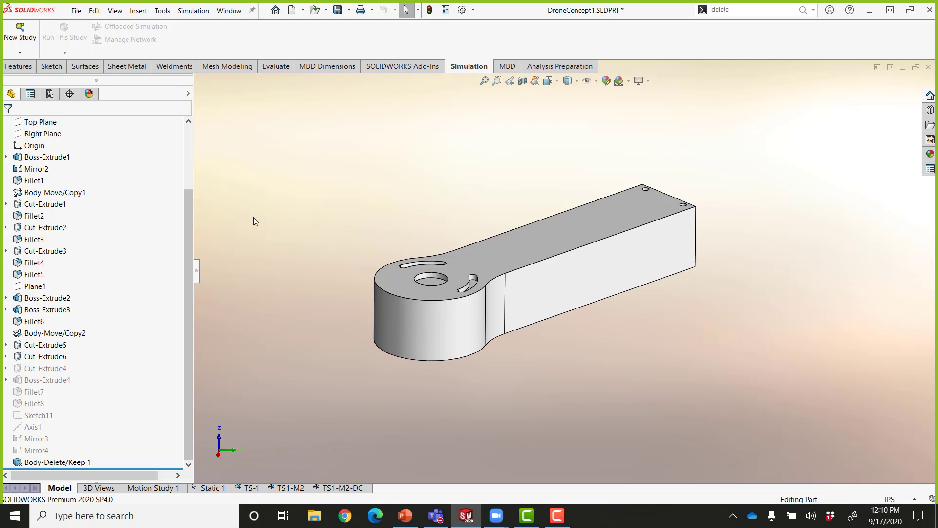
click(23, 38)
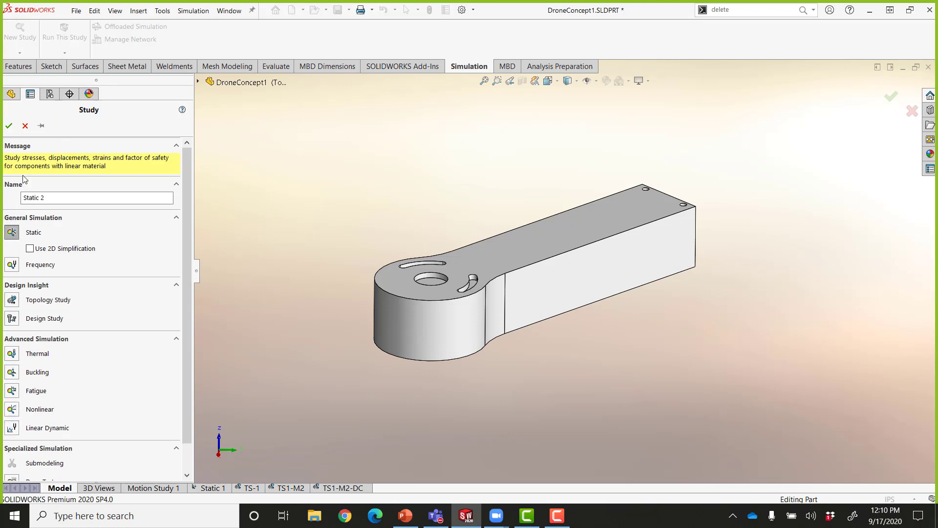
click(8, 125)
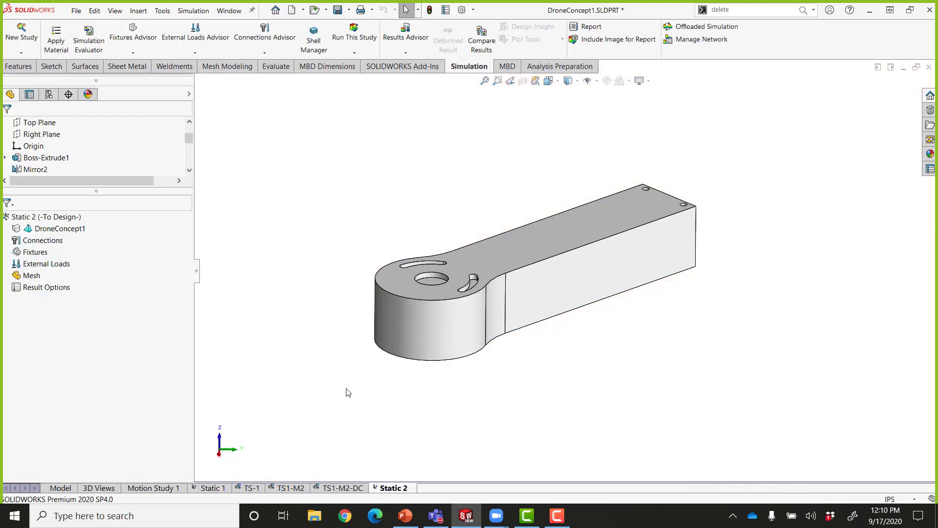
- Apply the ABS material from the Plastics category to the DroneConcept1 body in the study
middle_drag(346, 389, 347, 389)
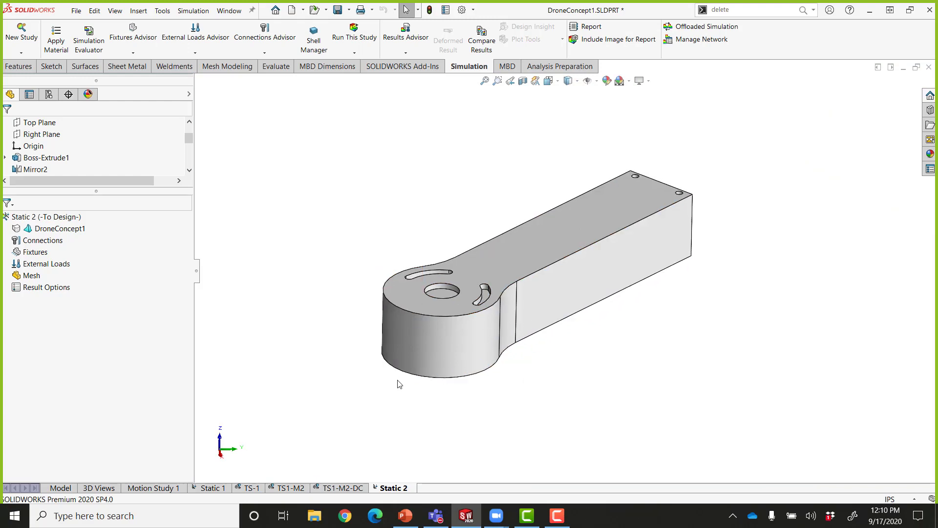
right_click(54, 230)
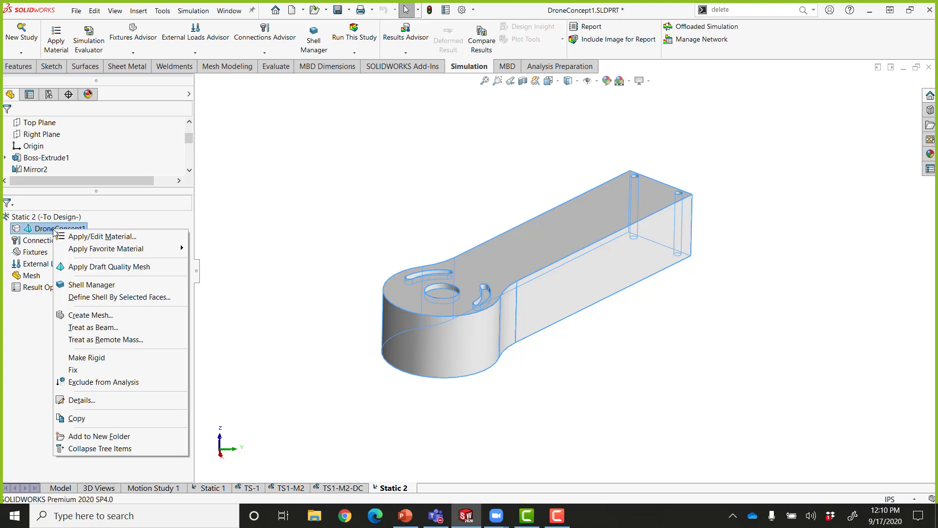
click(99, 238)
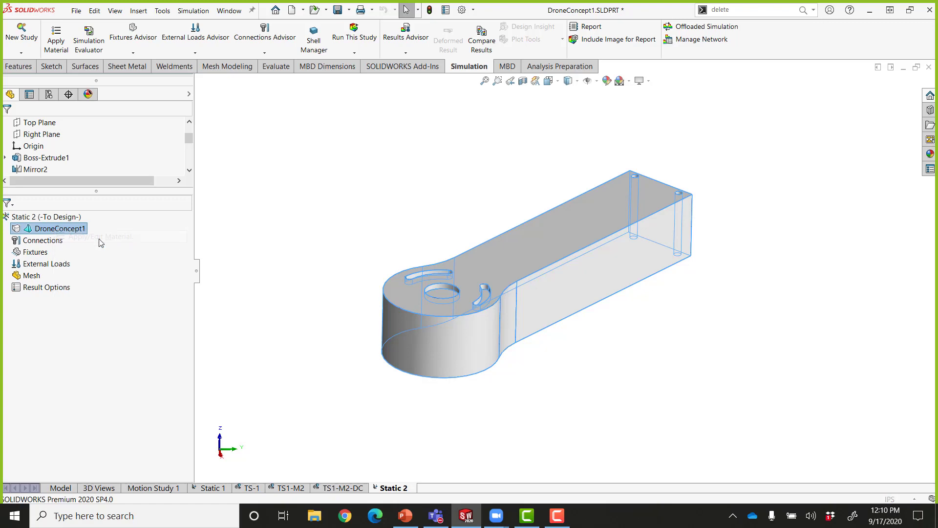
click(26, 74)
click(26, 167)
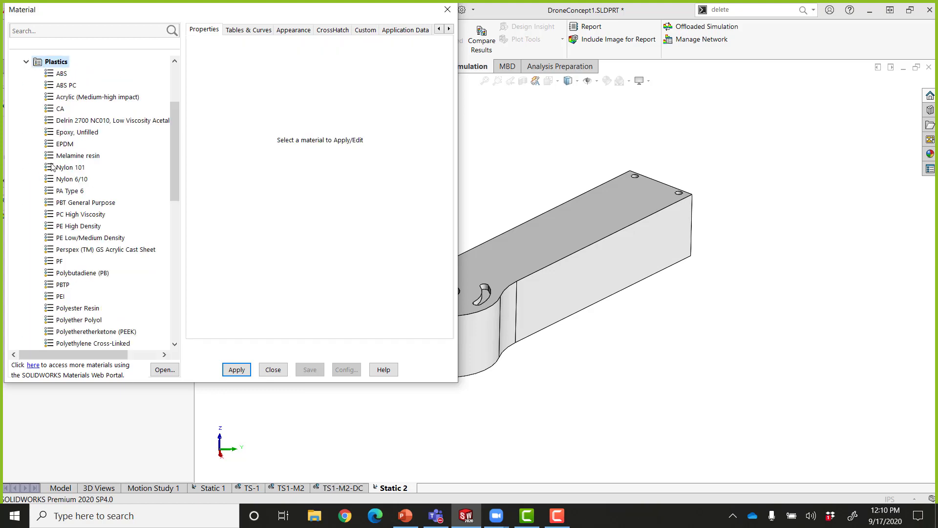
click(61, 74)
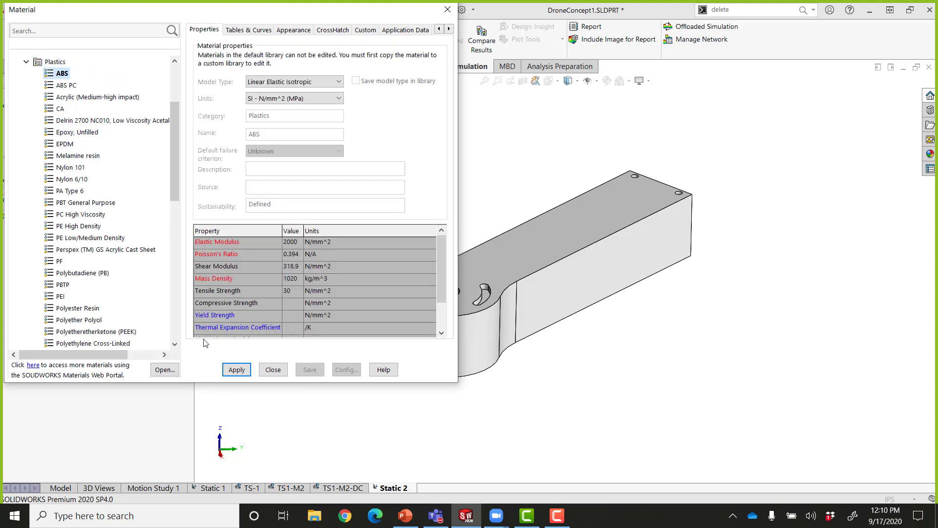
click(236, 369)
click(273, 370)
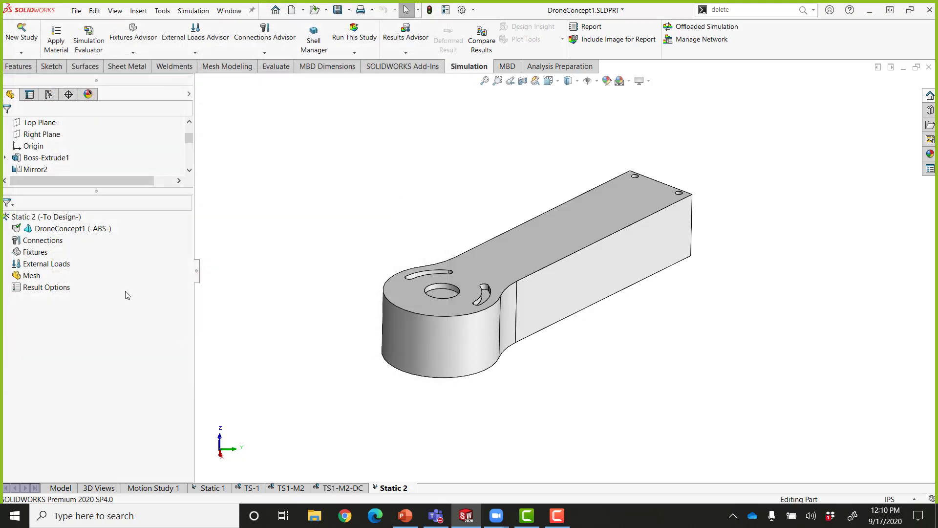
- Add a fixed geometry fixture to the faces of the two small mounting holes at the square end of the arm
right_click(39, 254)
click(68, 277)
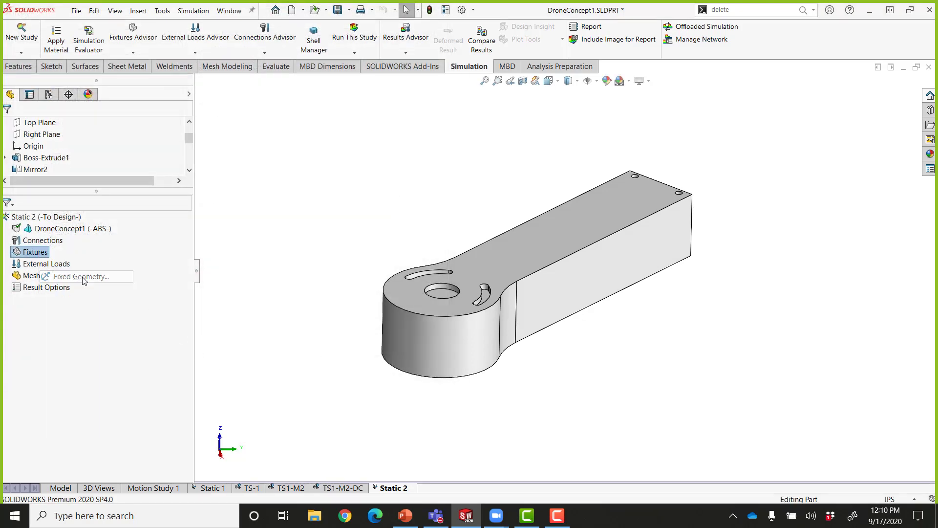
scroll(641, 166, down, 5)
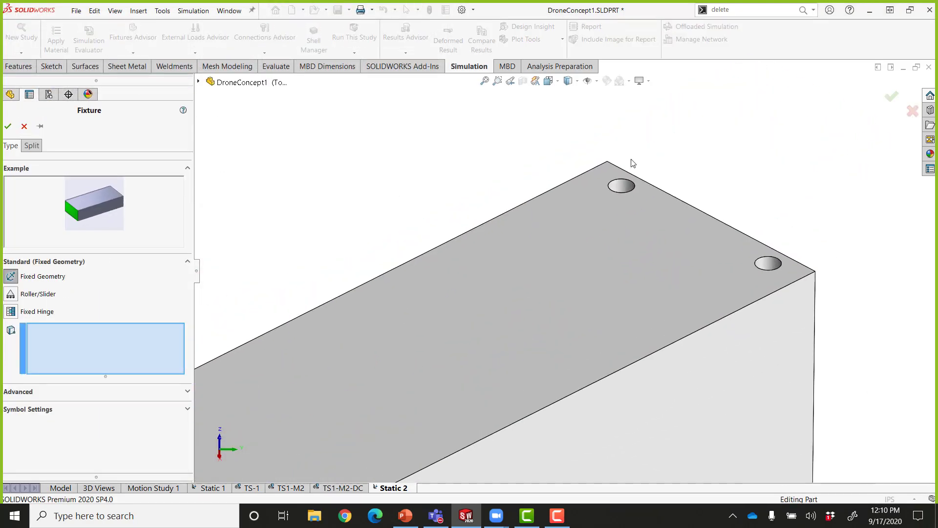
click(740, 268)
click(768, 264)
scroll(769, 266, up, 6)
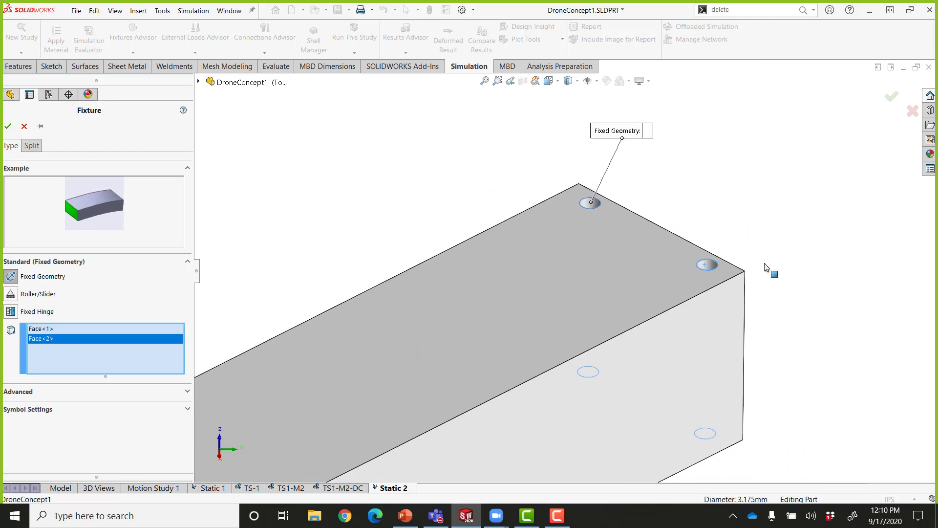
click(8, 126)
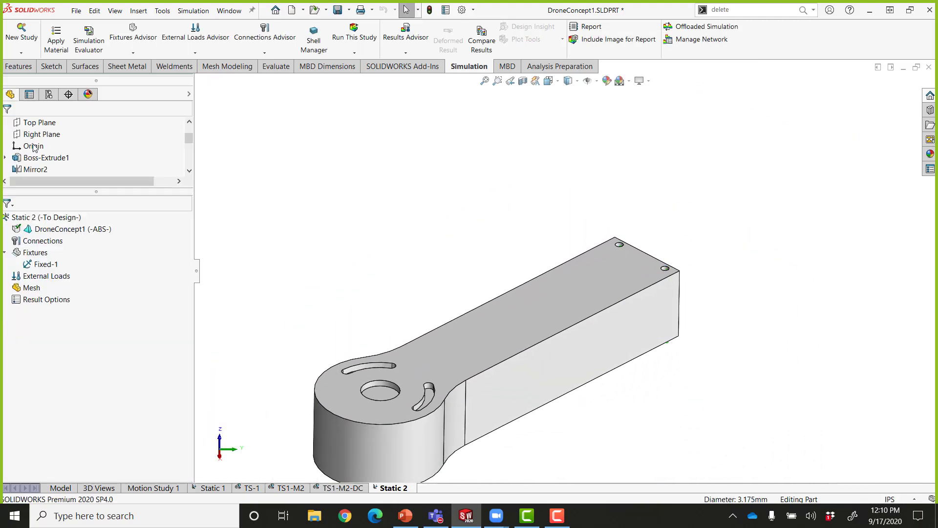
- Start a force load on the recessed faces of the two curved slots and the central hole at the arm's round end
right_click(64, 277)
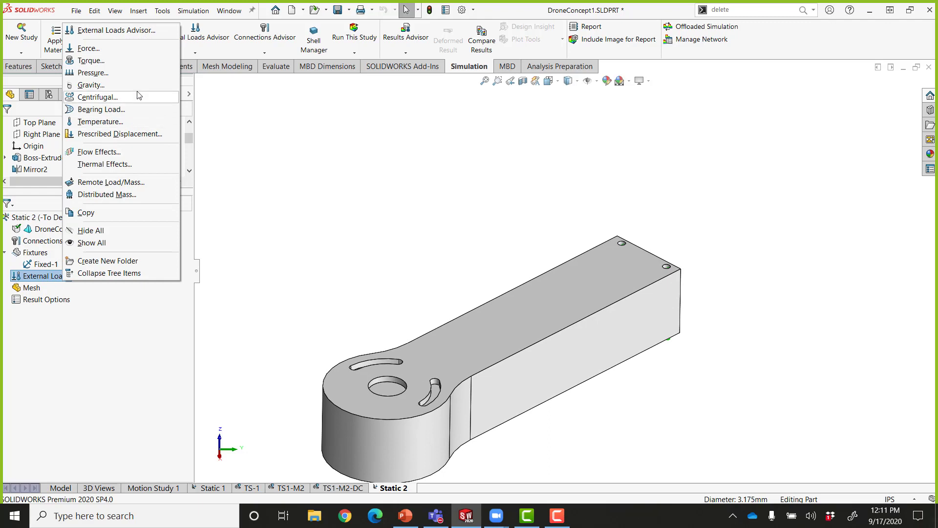
click(87, 49)
scroll(394, 382, down, 3)
click(395, 386)
ctrl+middle_drag(394, 382, 403, 354)
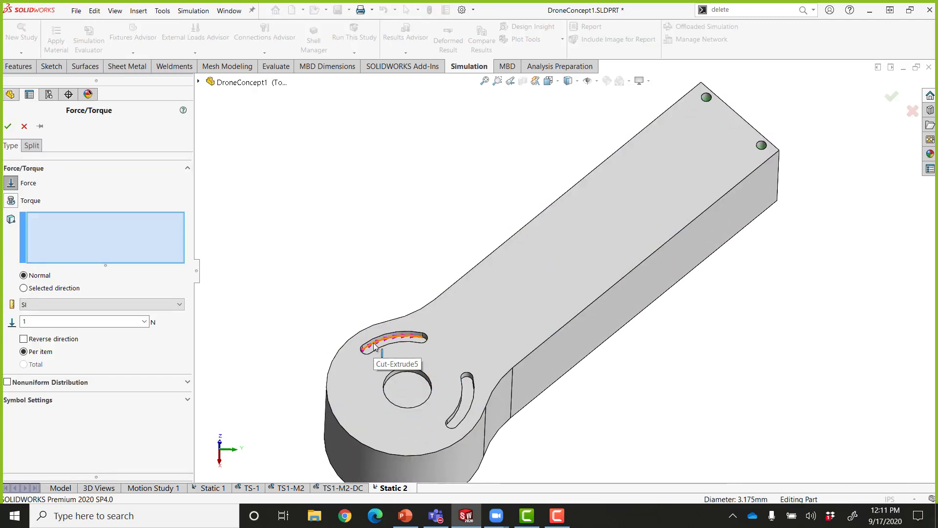
click(377, 348)
click(398, 379)
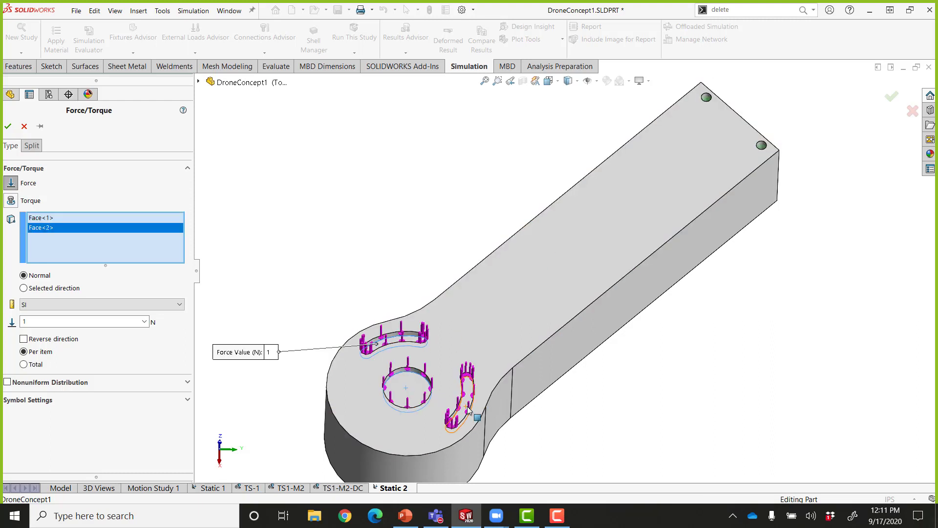
click(464, 398)
- Define the load as a normal force of 200 N per item with its direction reversed, and accept it
click(30, 288)
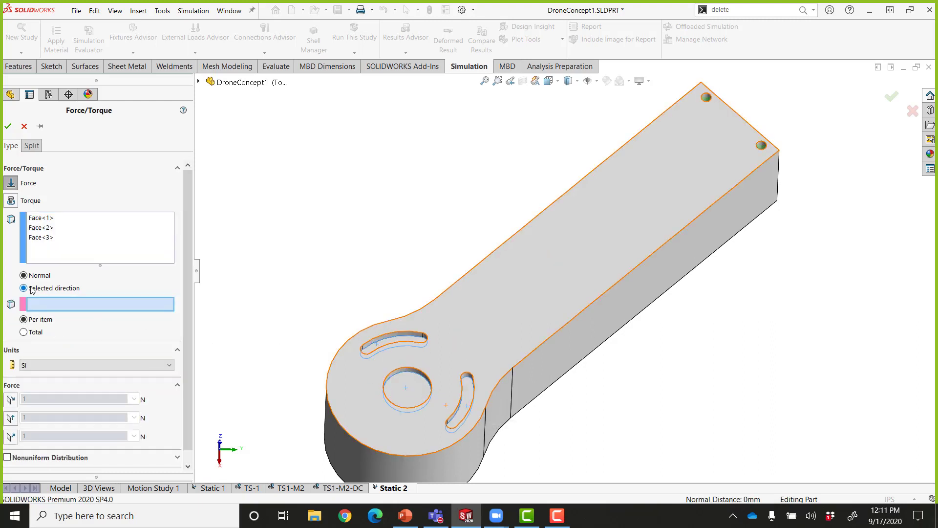
click(23, 275)
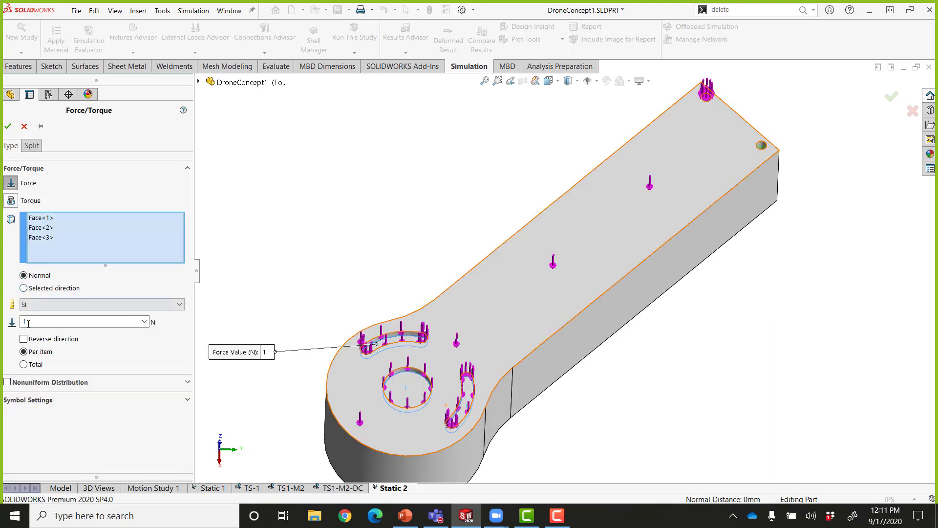
click(23, 338)
middle_drag(274, 293, 337, 259)
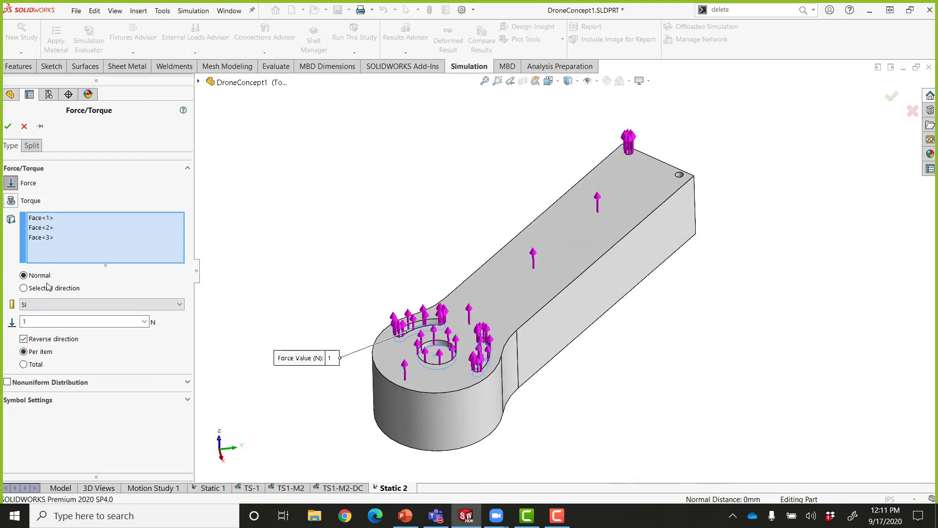
click(98, 322)
middle_drag(452, 206, 352, 337)
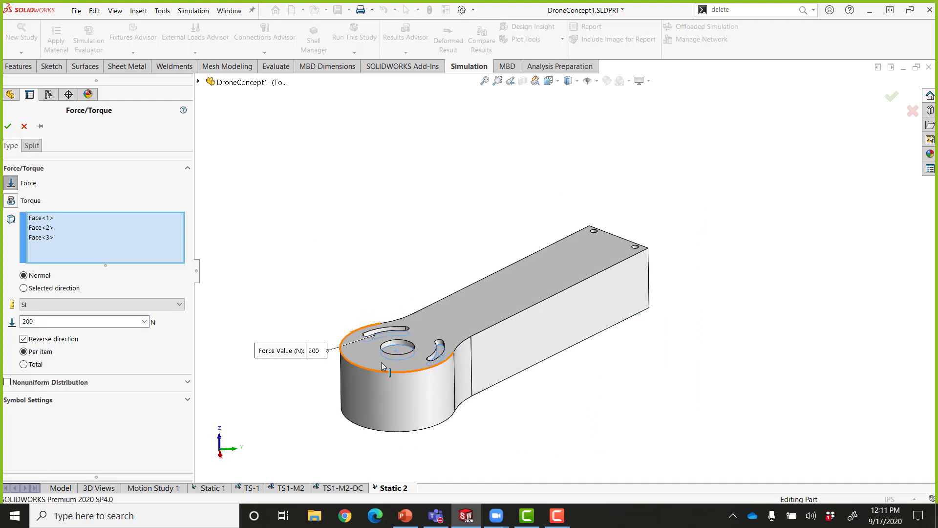
click(8, 126)
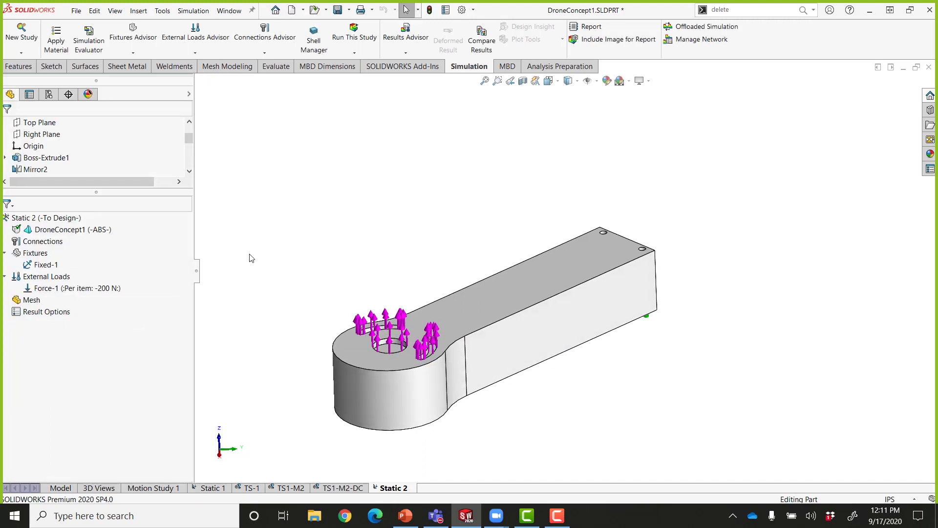
- Mesh the arm with a curvature-based mesh at the default density, with the mesh parameters enabled
right_click(21, 300)
click(93, 126)
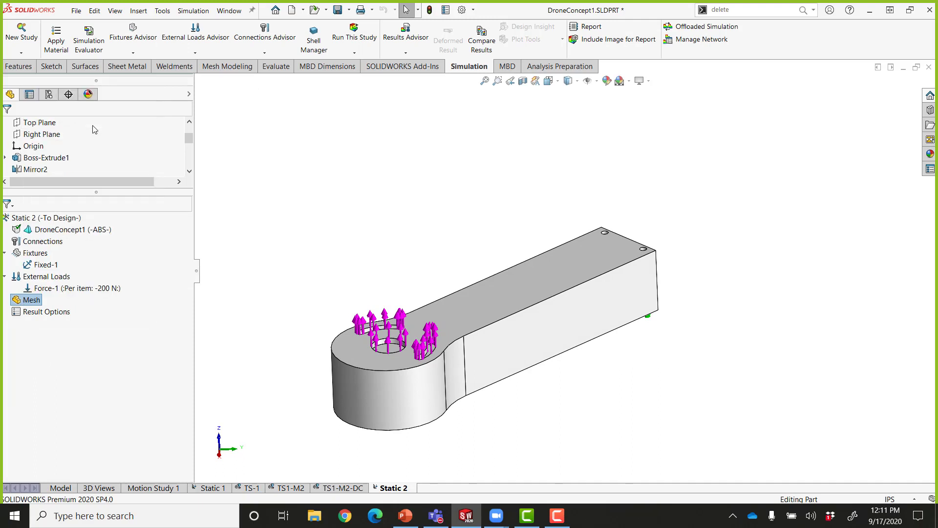
click(7, 248)
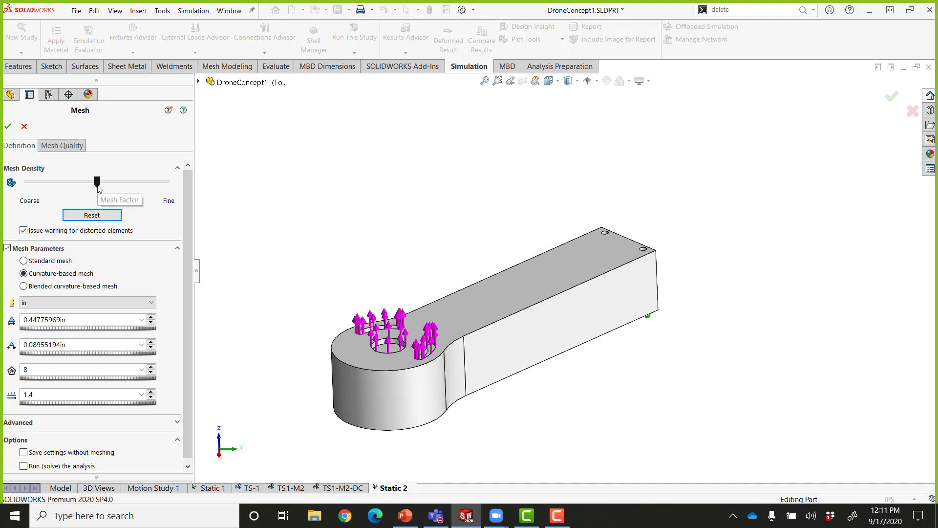
mouse_move(98, 188)
mouse_down()
mouse_move(126, 189)
mouse_move(73, 189)
mouse_move(106, 190)
mouse_up()
click(92, 216)
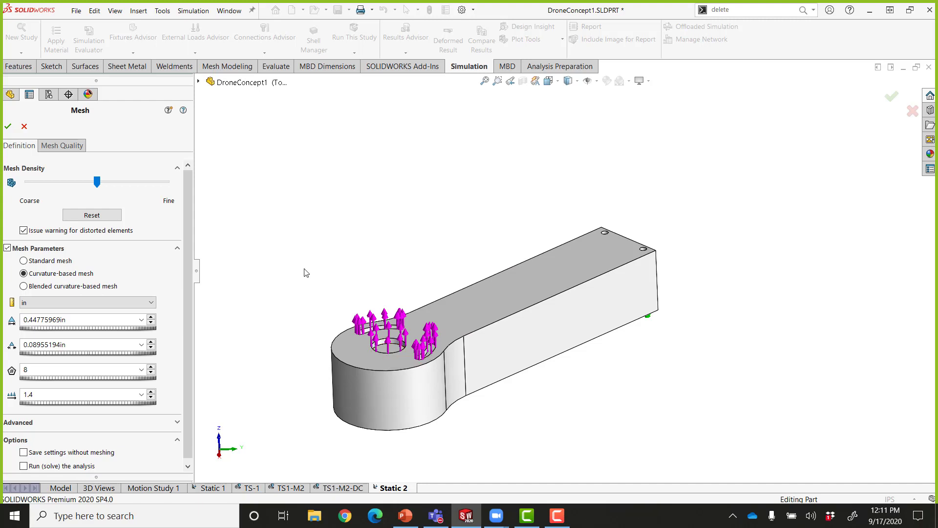
click(8, 127)
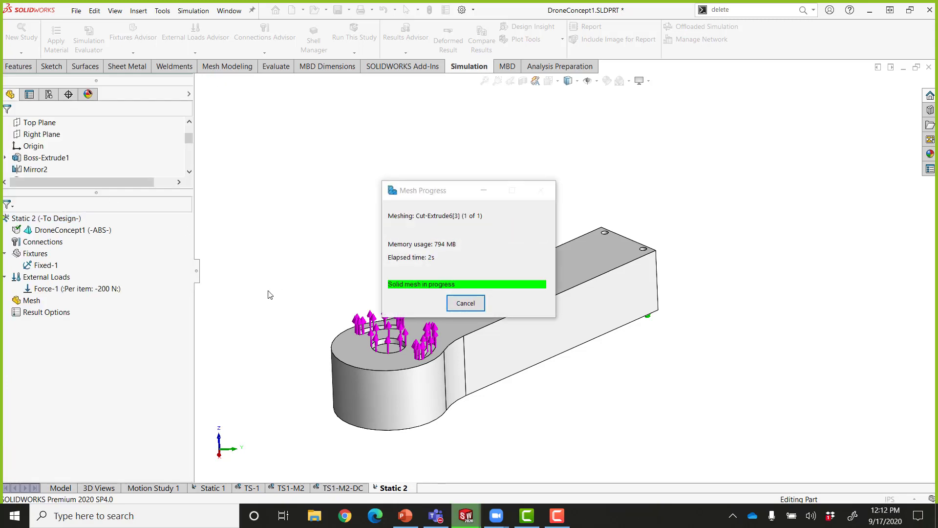
- Run the new static study on the meshed arm
middle_drag(270, 295, 270, 309)
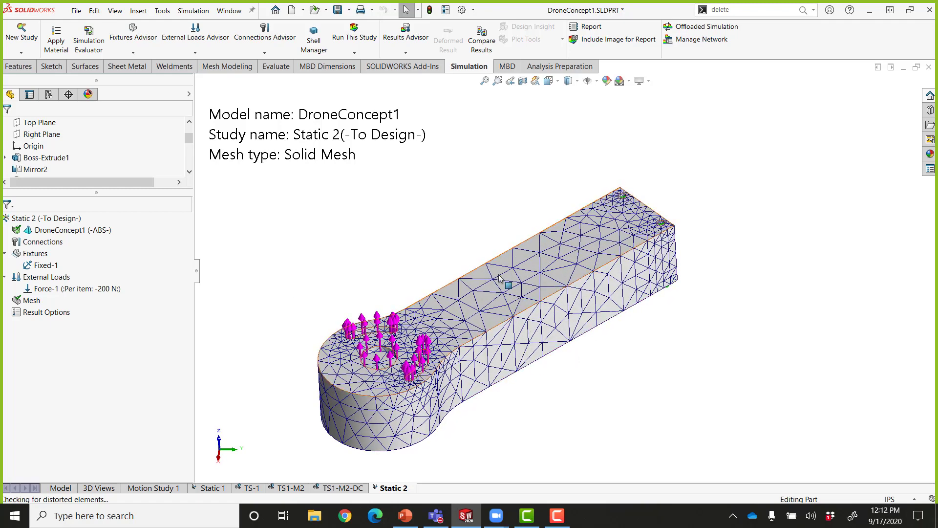
middle_drag(560, 306, 539, 352)
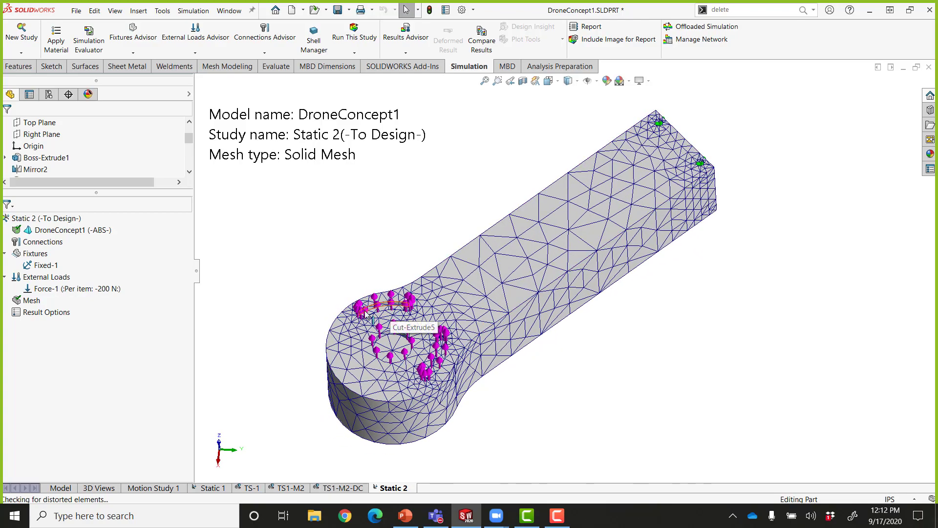
middle_drag(645, 221, 645, 218)
middle_drag(410, 219, 410, 218)
right_click(55, 222)
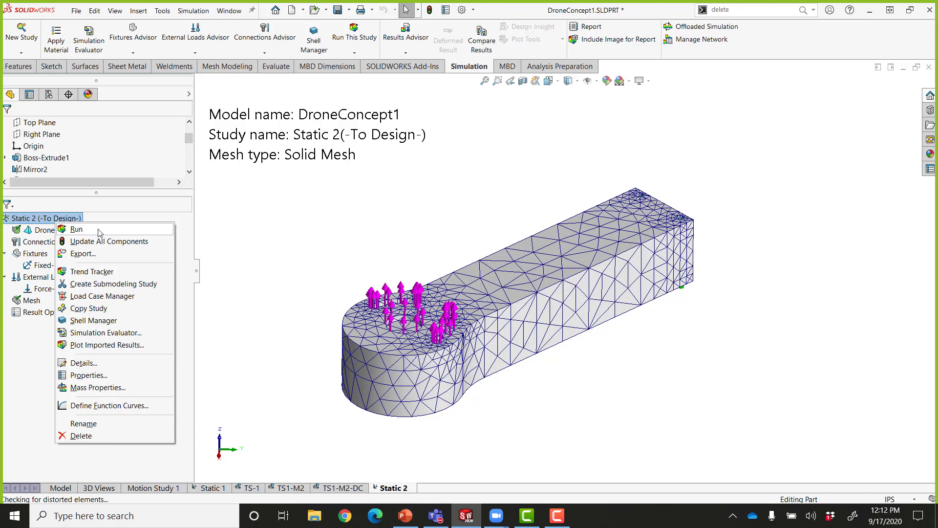
click(98, 232)
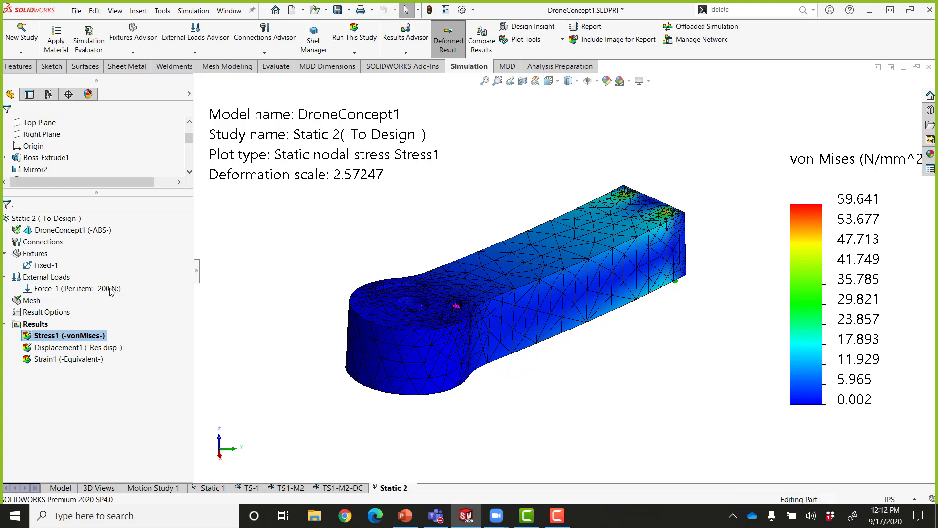
- Edit the existing force load so that its 200 N is applied as a total across all faces
right_click(91, 292)
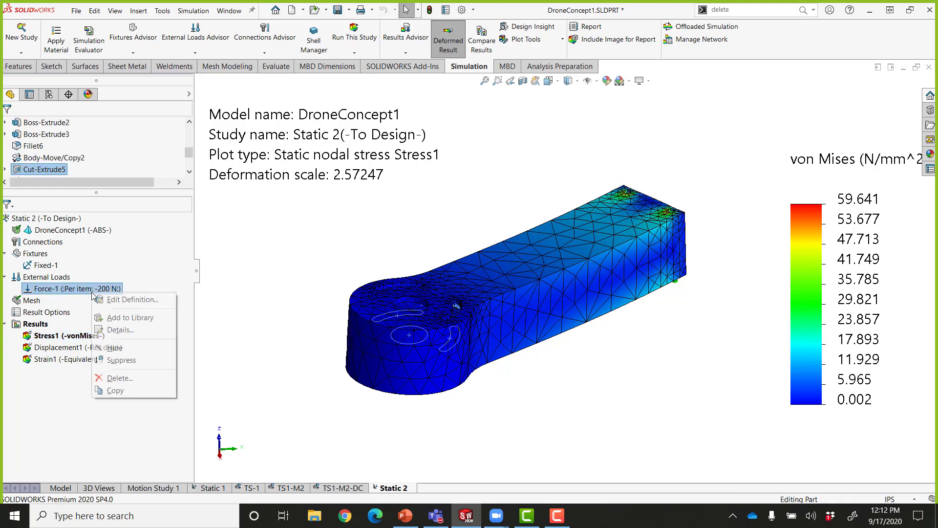
click(112, 300)
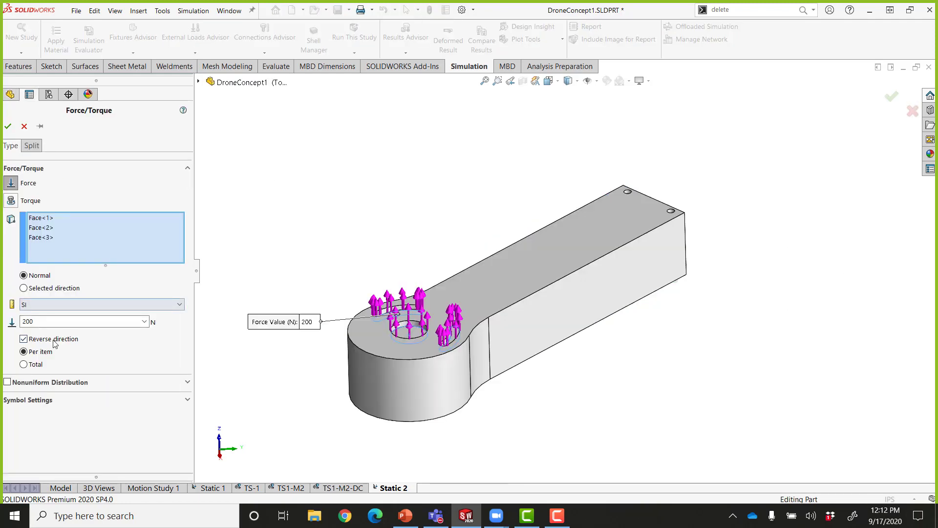
click(36, 364)
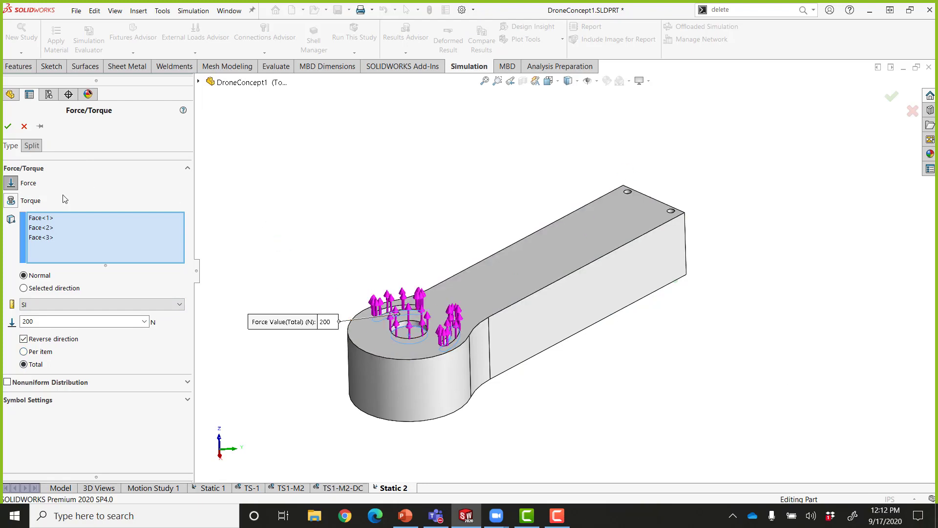
click(8, 126)
- Rerun the static study with the edited load and display its displacement plot
right_click(57, 220)
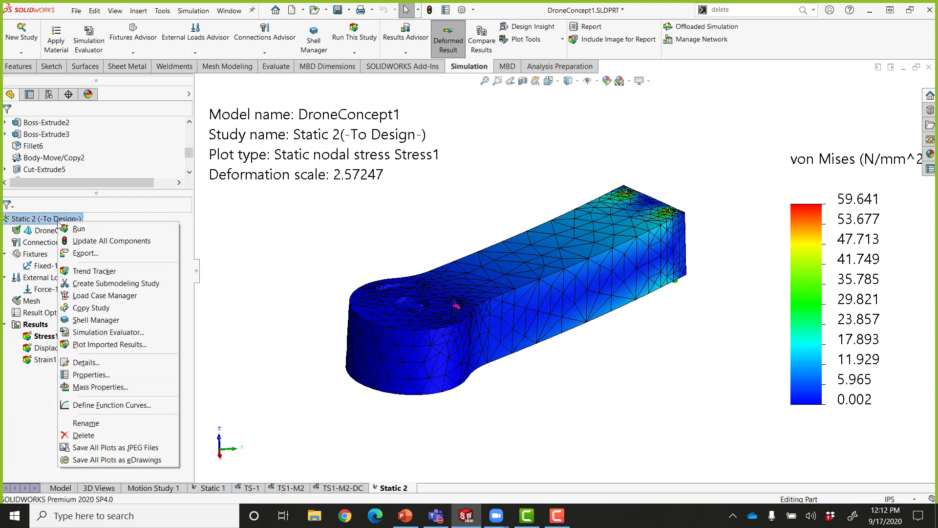
click(83, 227)
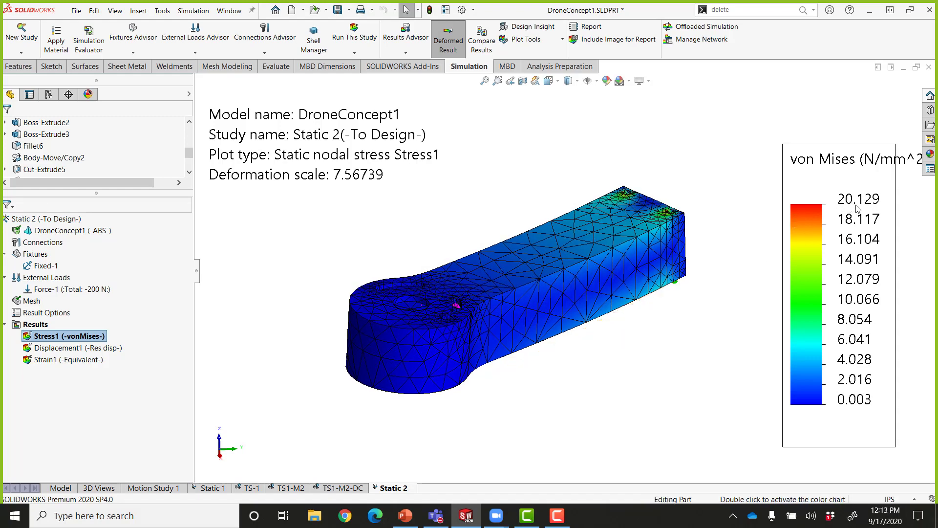
double_click(91, 346)
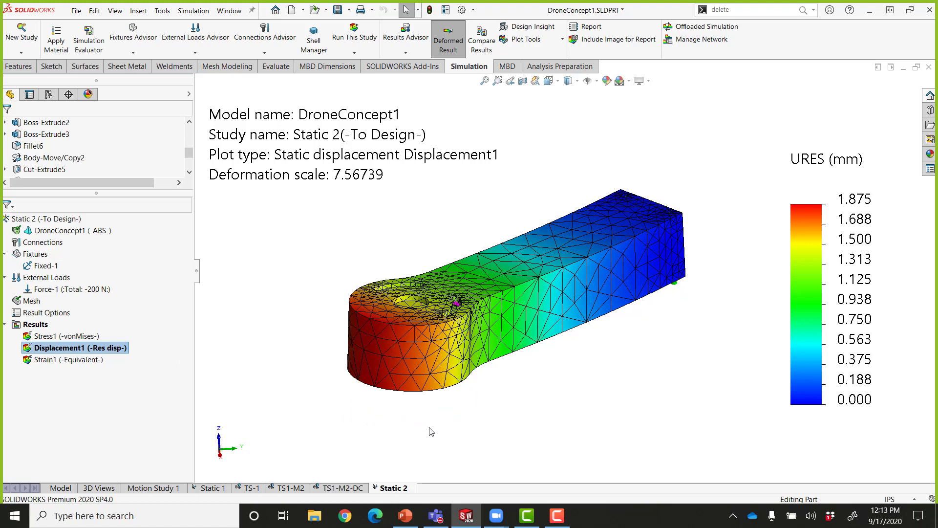
- Copy the Static 2 study into a topology study named TS-1-1 and check the copied fixture's faces
right_click(390, 489)
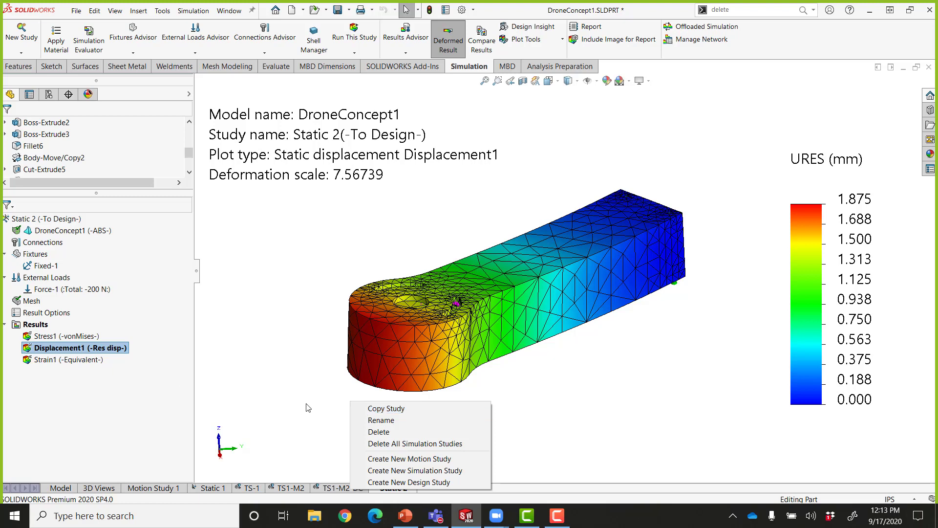
click(404, 410)
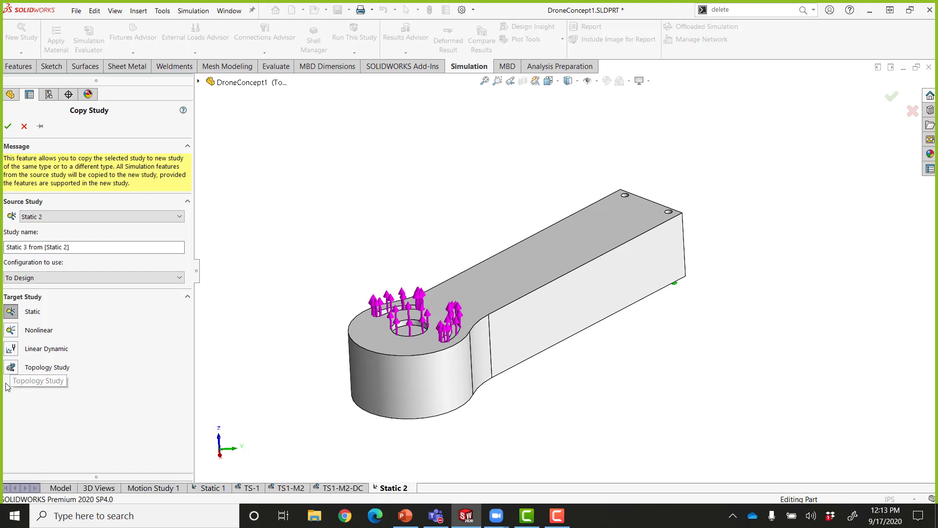
click(11, 368)
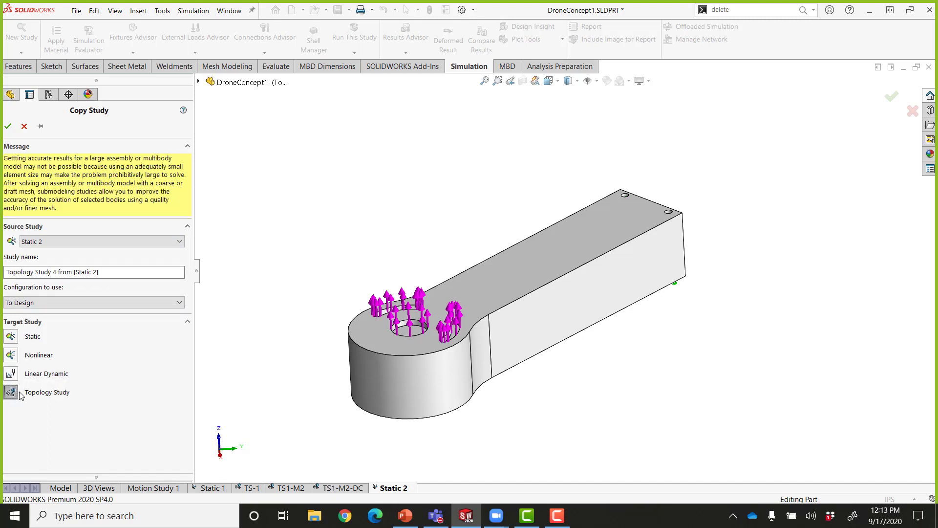
triple_click(102, 277)
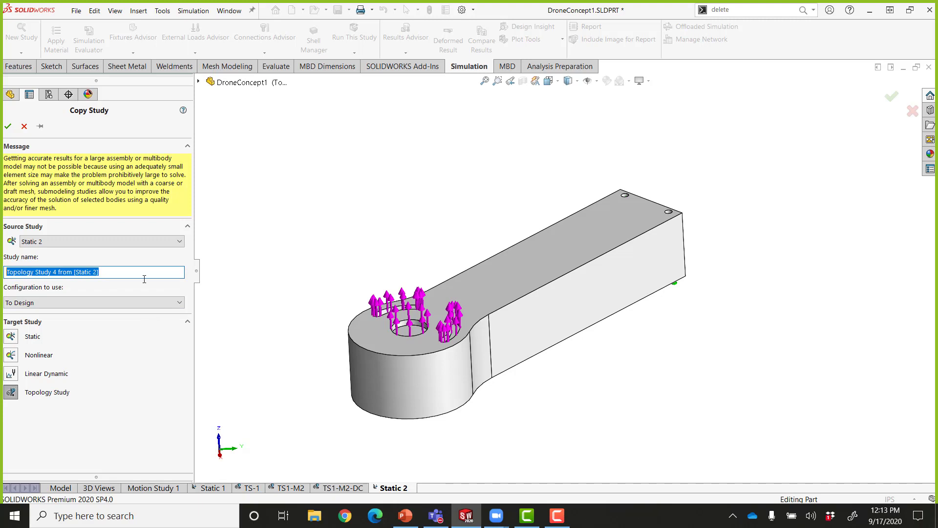
text(TS-1-1)
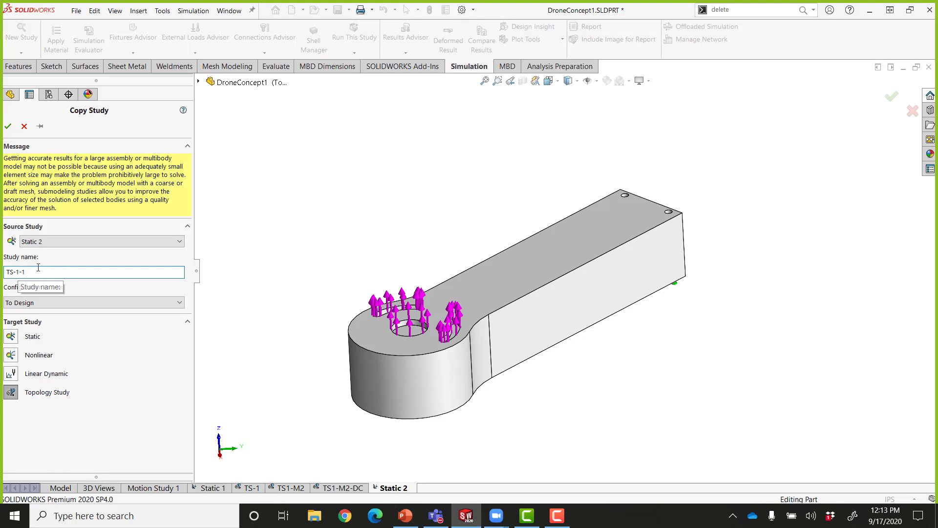
click(10, 127)
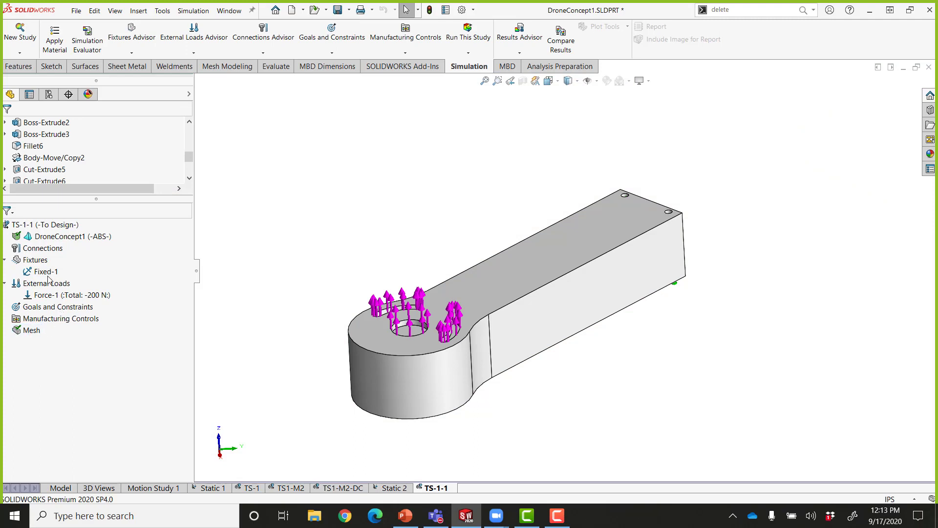
click(68, 236)
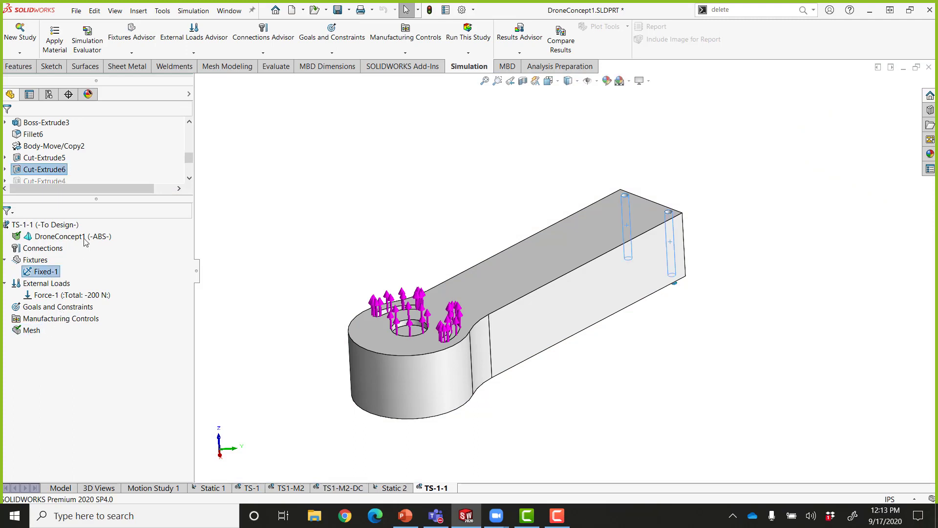
click(307, 343)
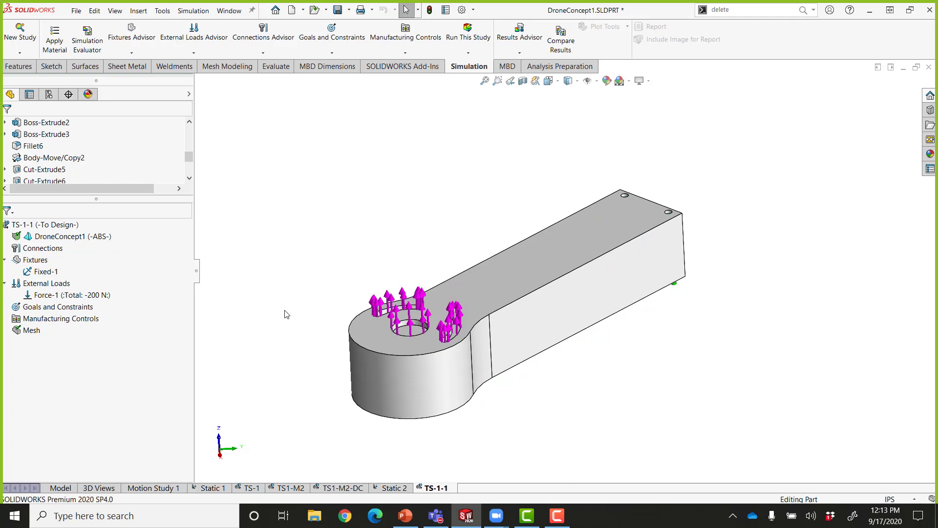
- Add a Best Stiffness to Weight ratio goal with a mass constraint that reduces the mass by 70 percent
right_click(82, 309)
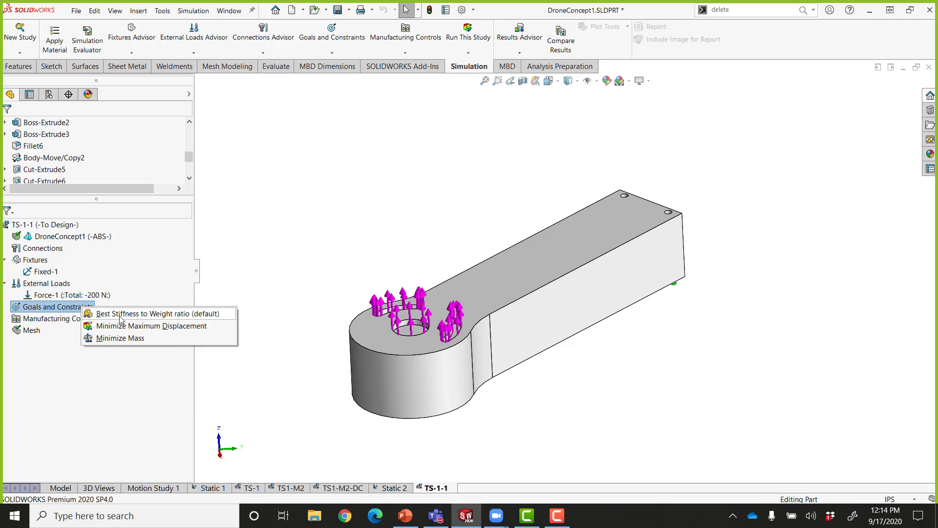
click(151, 315)
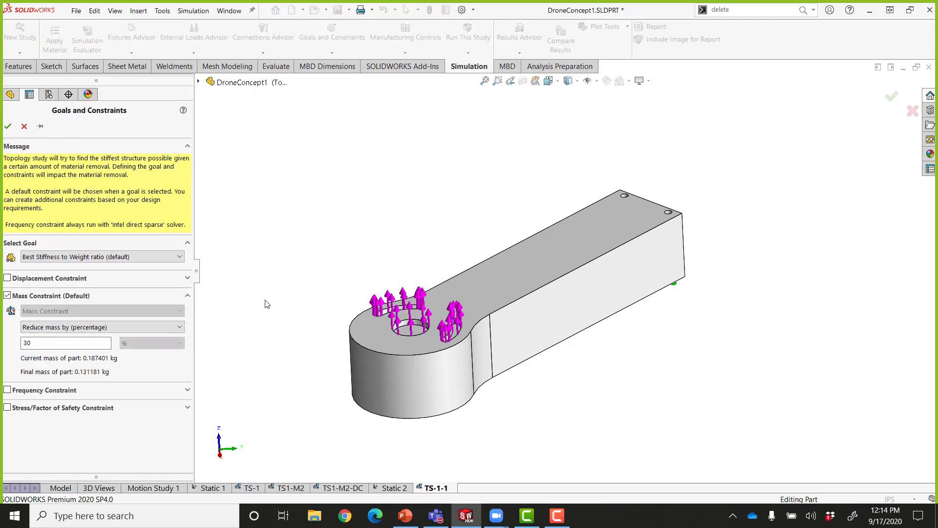
drag(50, 344, 14, 344)
text(70)
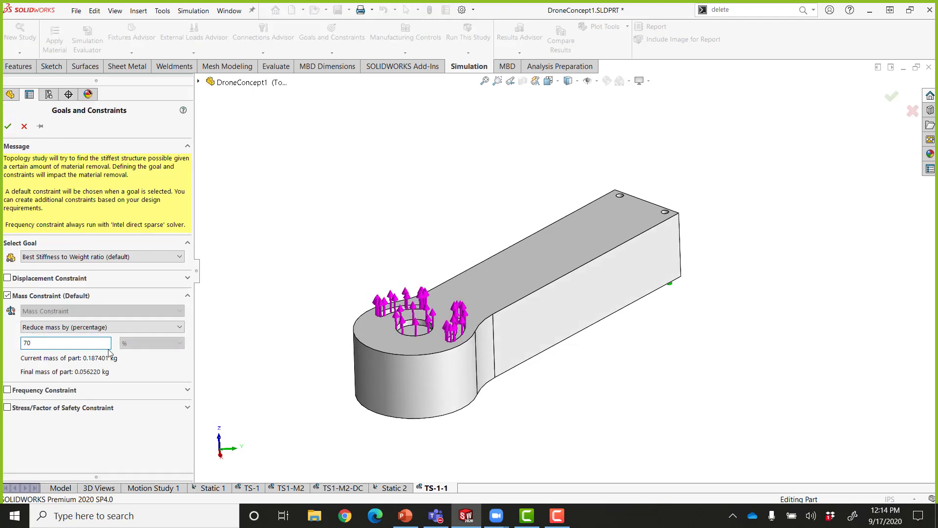
click(384, 191)
double_click(53, 345)
click(8, 126)
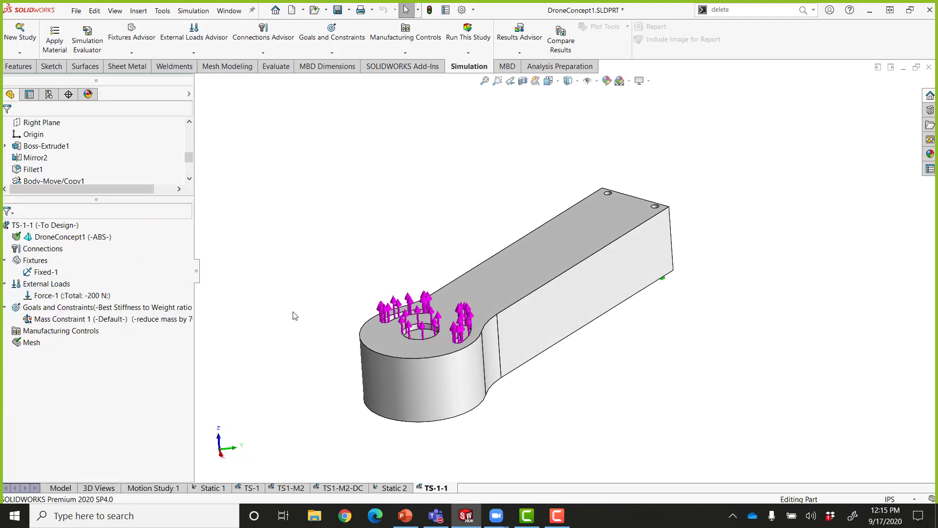
- Add a preserved region on the arm's top face with a 4 mm preserved area depth, previewing its geometry
right_click(89, 334)
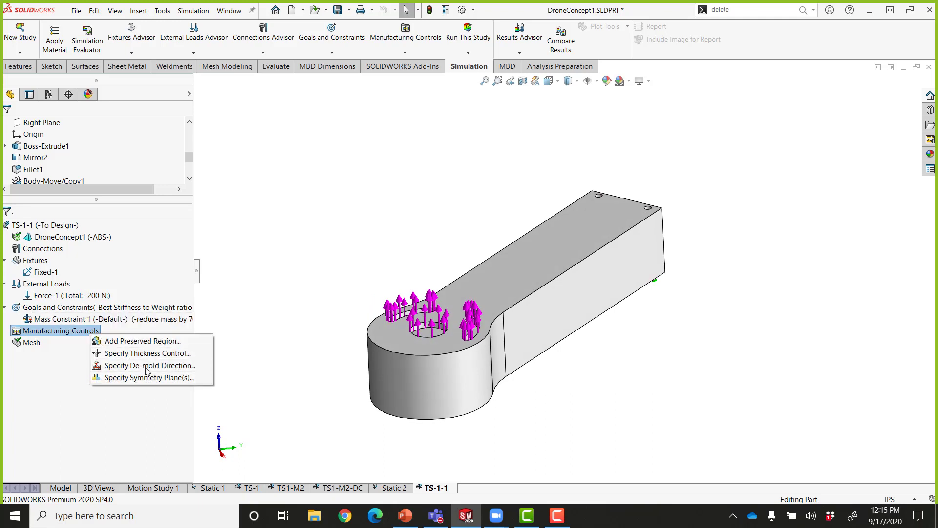
click(142, 342)
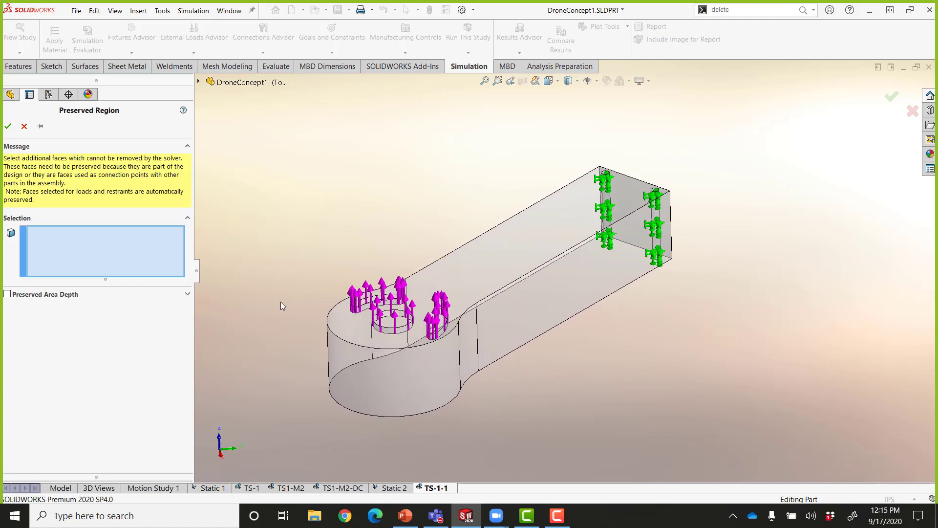
click(466, 272)
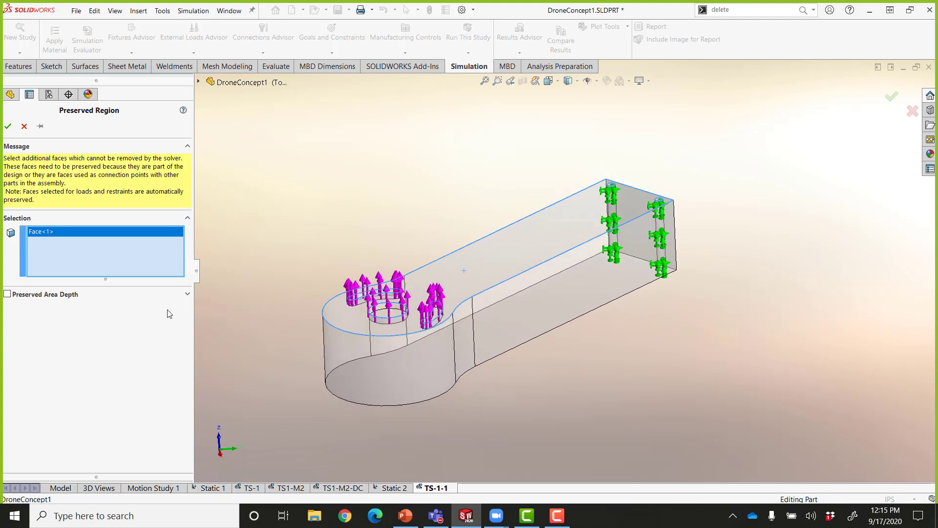
click(51, 295)
middle_drag(259, 338, 349, 300)
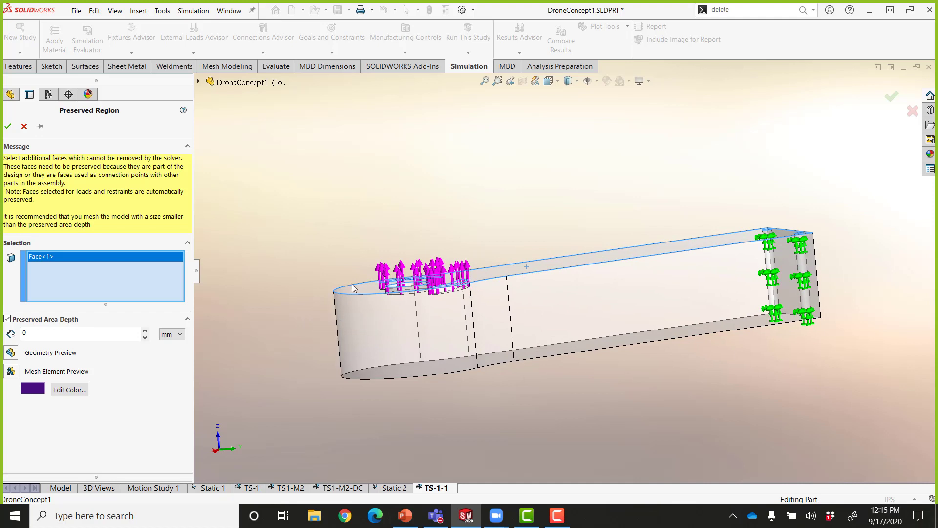
middle_drag(244, 298, 245, 300)
drag(52, 334, 18, 338)
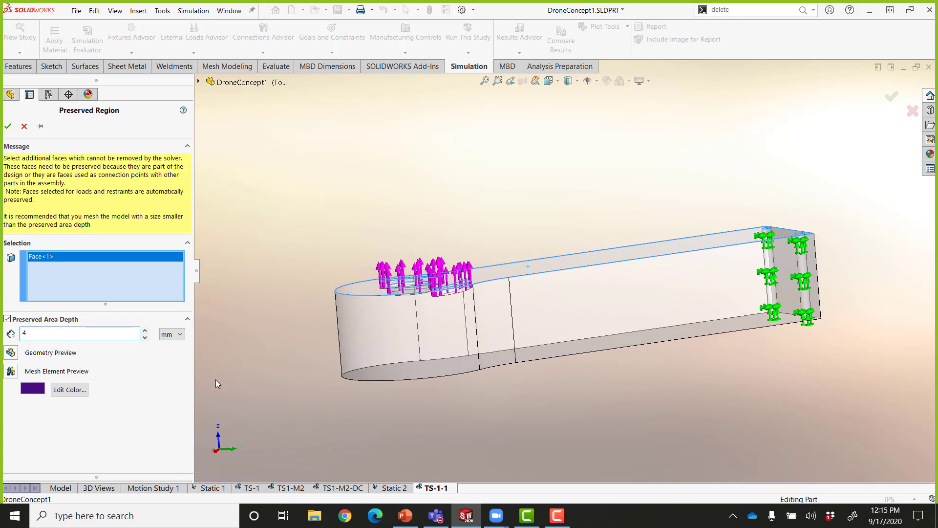
click(7, 354)
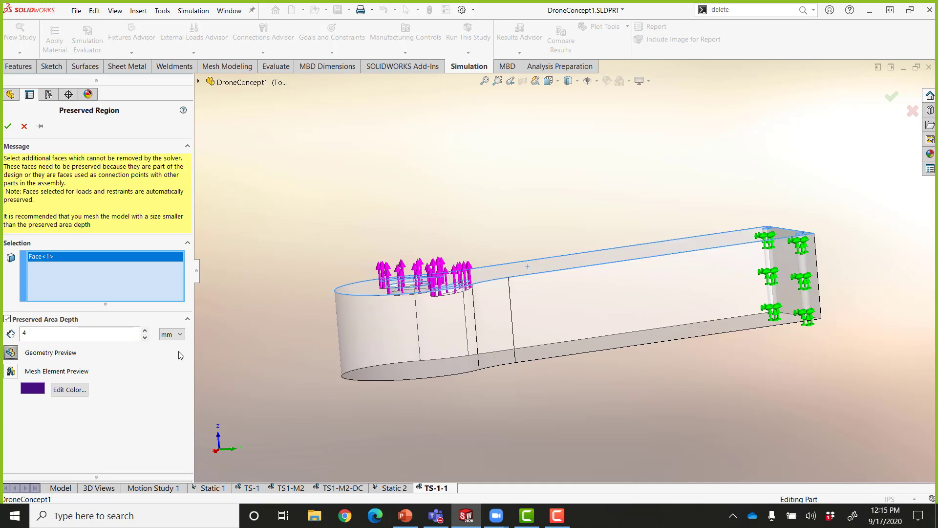
scroll(262, 353, down, 5)
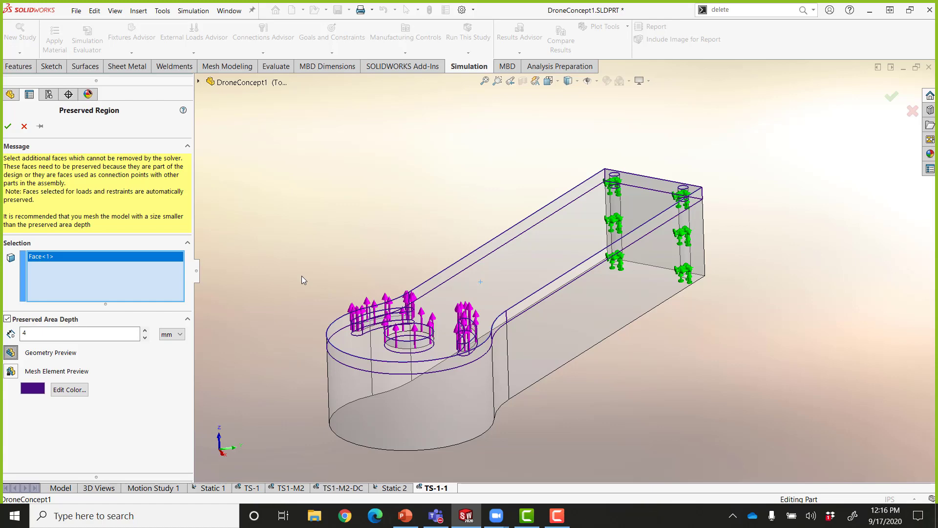
click(8, 127)
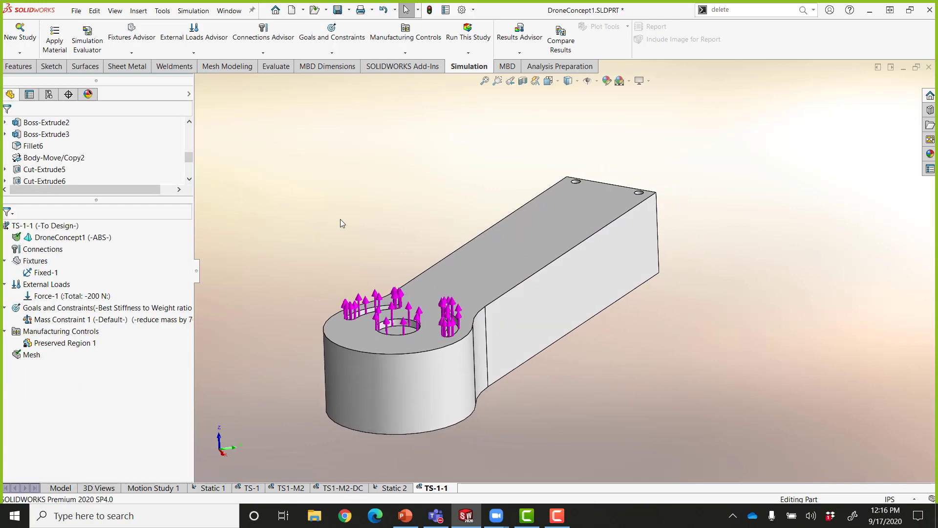
- Add a half-symmetry manufacturing control to the topology study using Plane1 as the symmetry plane
right_click(81, 331)
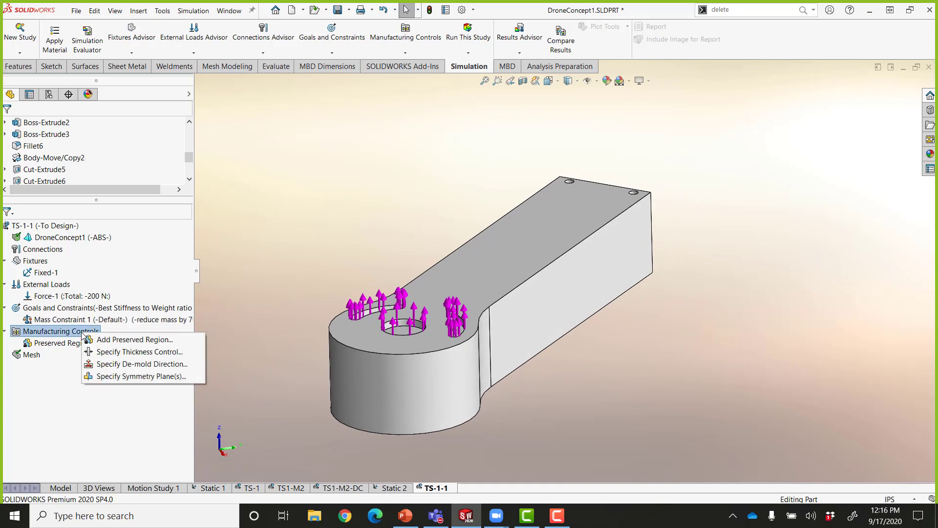
click(140, 376)
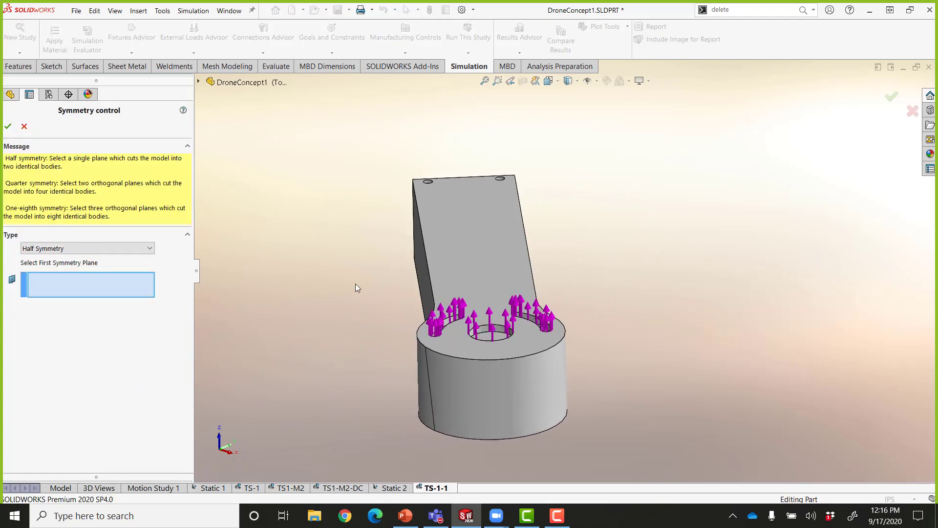
middle_drag(485, 191, 559, 194)
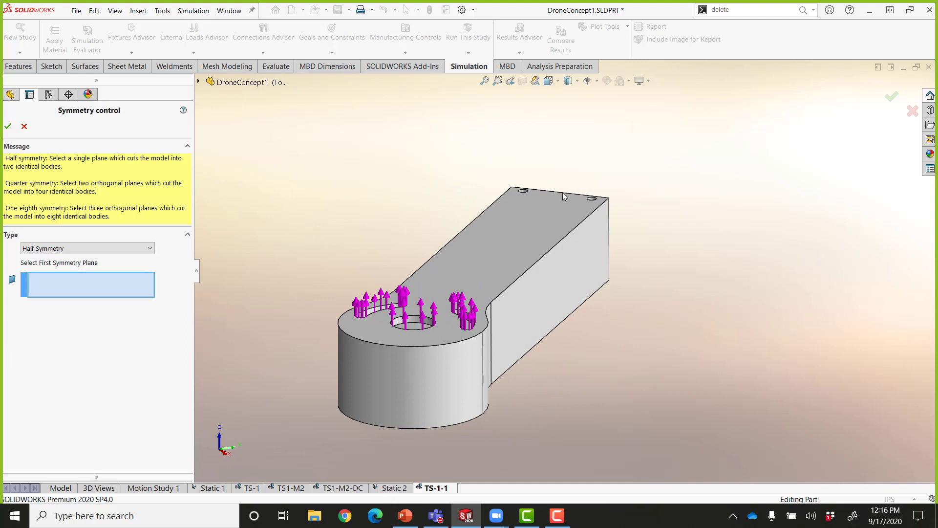
click(199, 82)
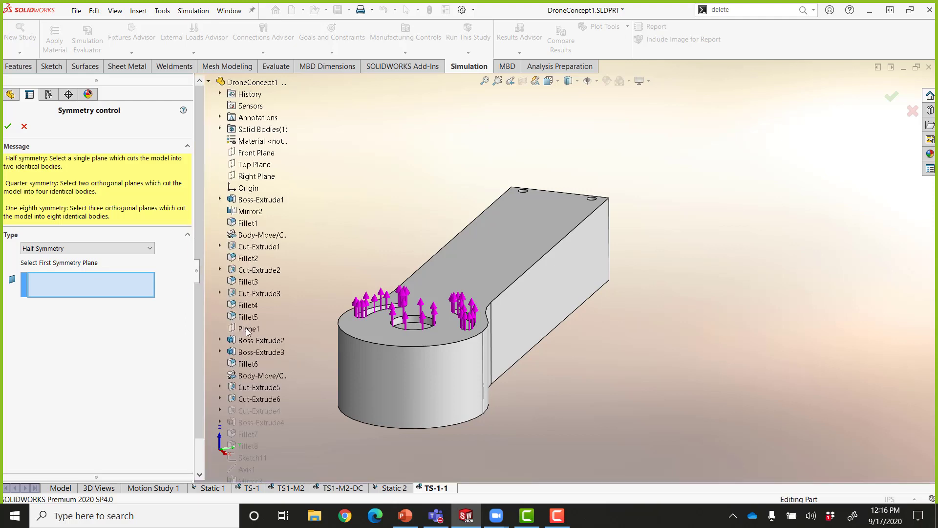
click(246, 329)
middle_drag(590, 326, 296, 236)
click(209, 81)
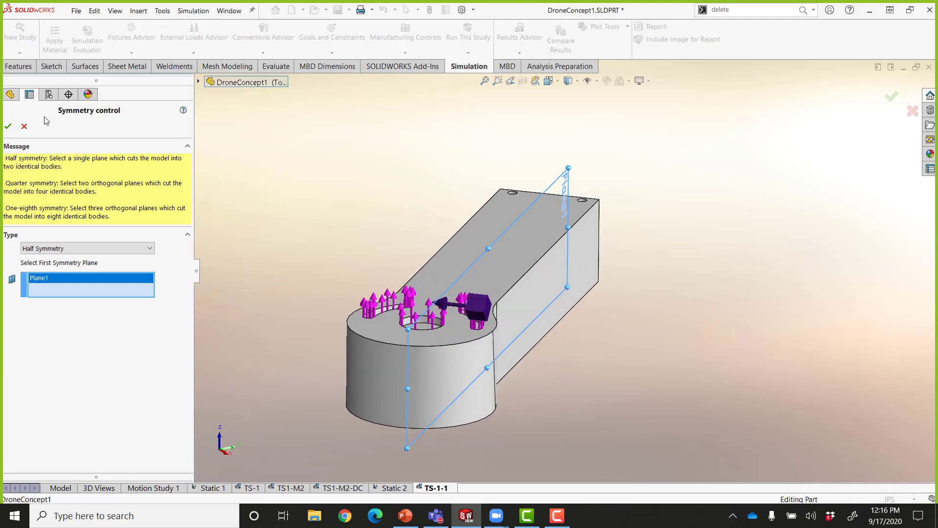
click(6, 127)
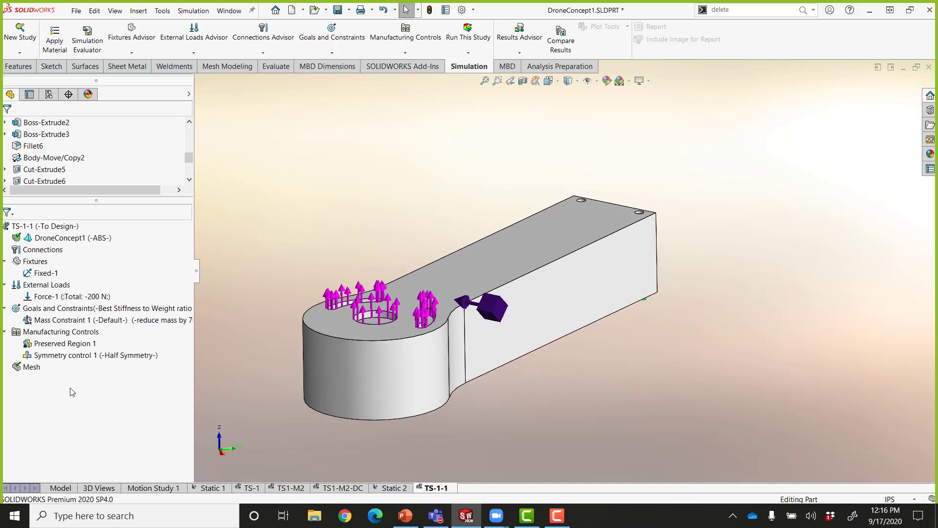
- Start a curvature-based mesh for the TS-1-1 study and set its density to coarsest, with a 0.1967022in maximum element size
right_click(31, 367)
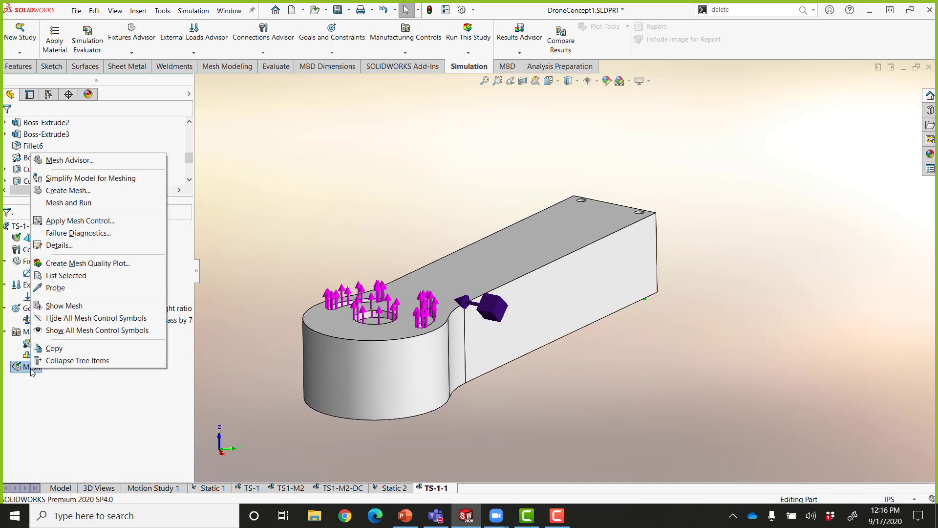
click(107, 190)
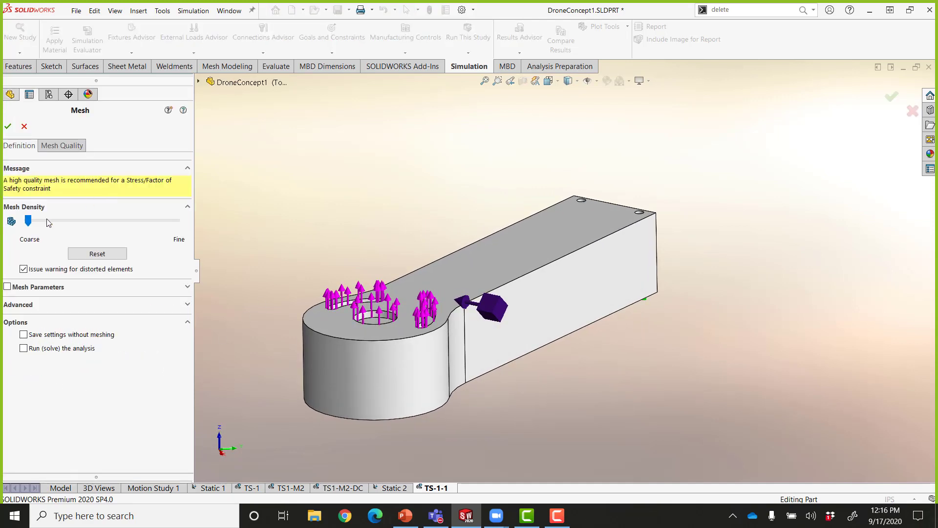
click(7, 287)
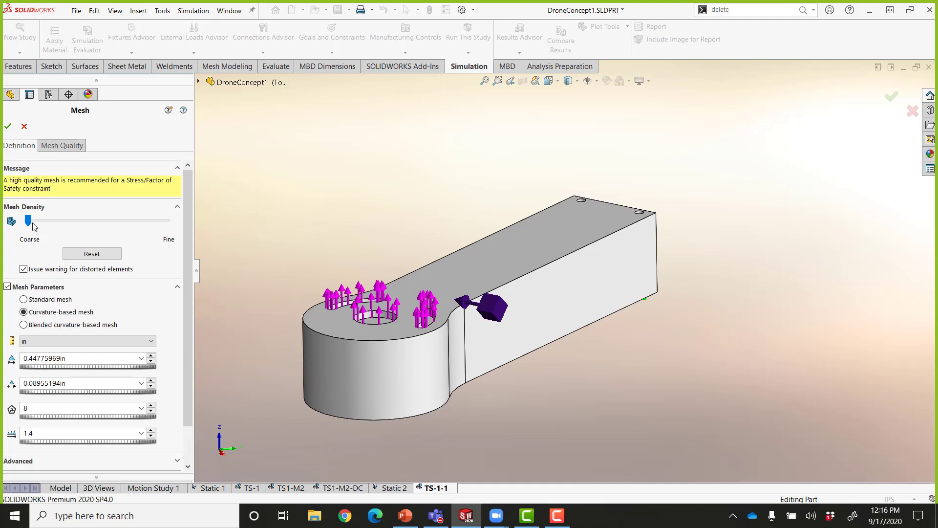
click(92, 254)
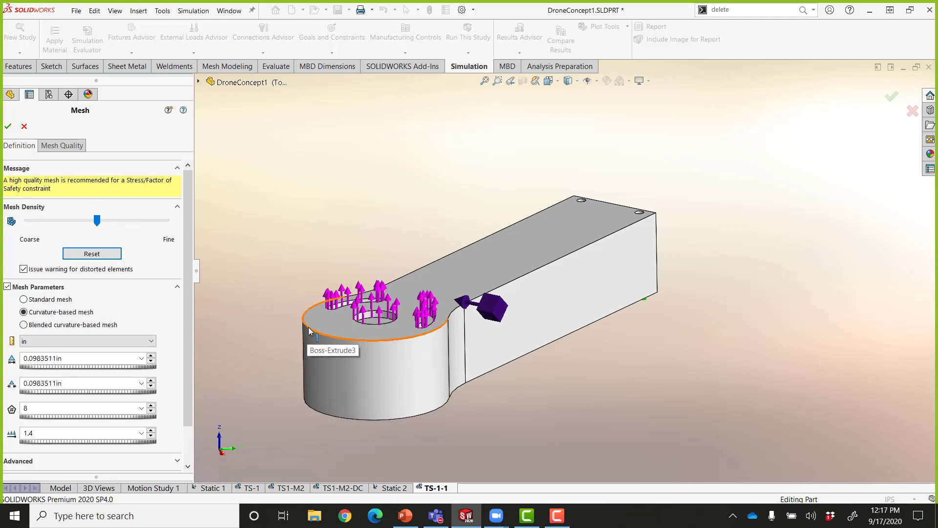
drag(98, 221, 16, 221)
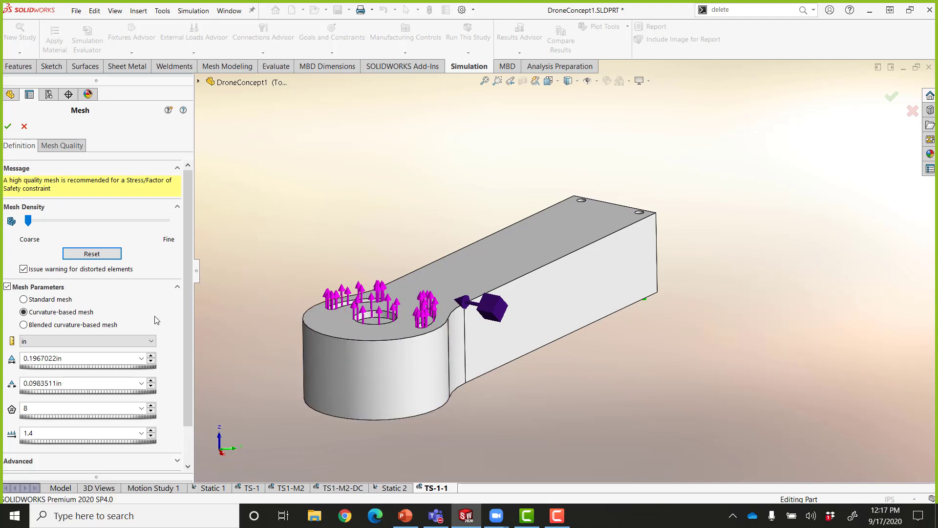
- Try finer mesh densities around the middle of the range and return the density to its coarsest setting
double_click(46, 358)
drag(89, 360, 21, 360)
drag(28, 222, 96, 238)
drag(91, 222, 29, 226)
drag(28, 221, 92, 224)
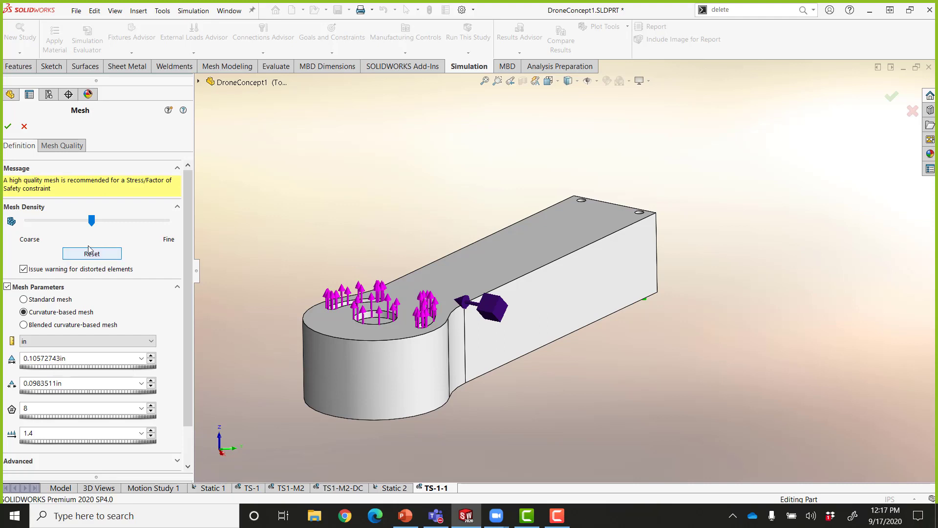
click(69, 220)
drag(69, 220, 27, 221)
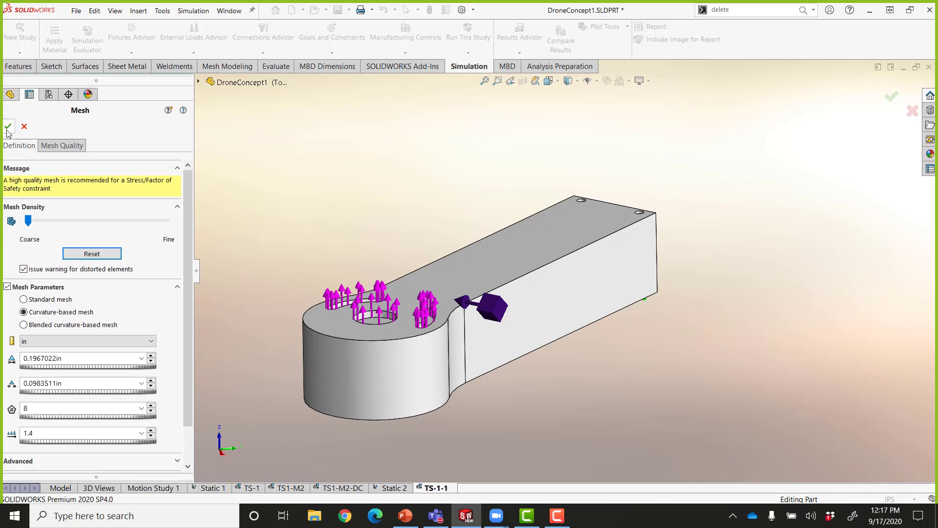
- Generate the solid mesh for the TS-1-1 study and apply a draft quality mesh to the DroneConcept1 body
click(8, 128)
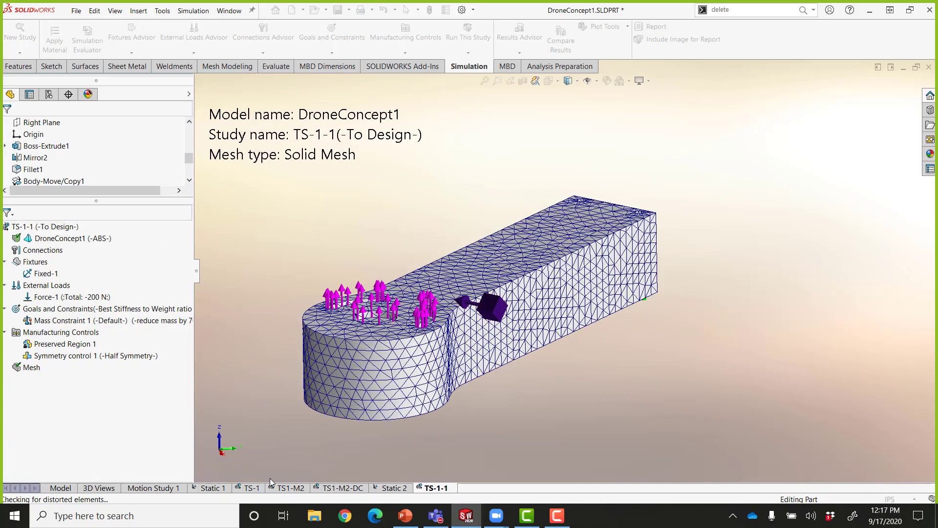
middle_drag(311, 447, 316, 440)
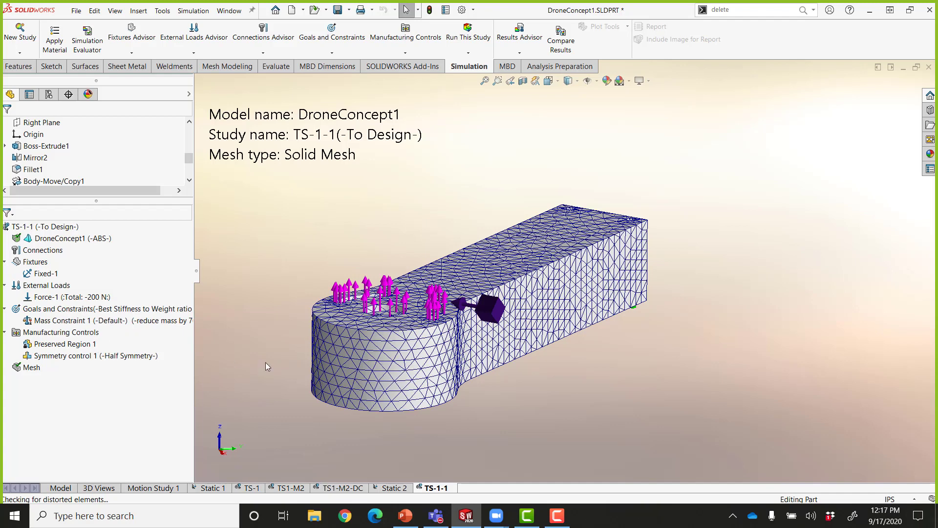
right_click(83, 239)
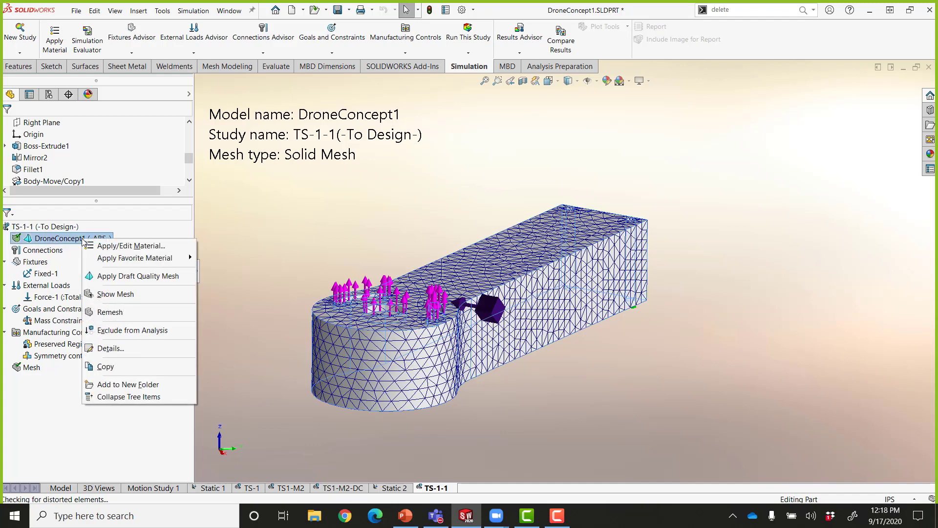
click(135, 281)
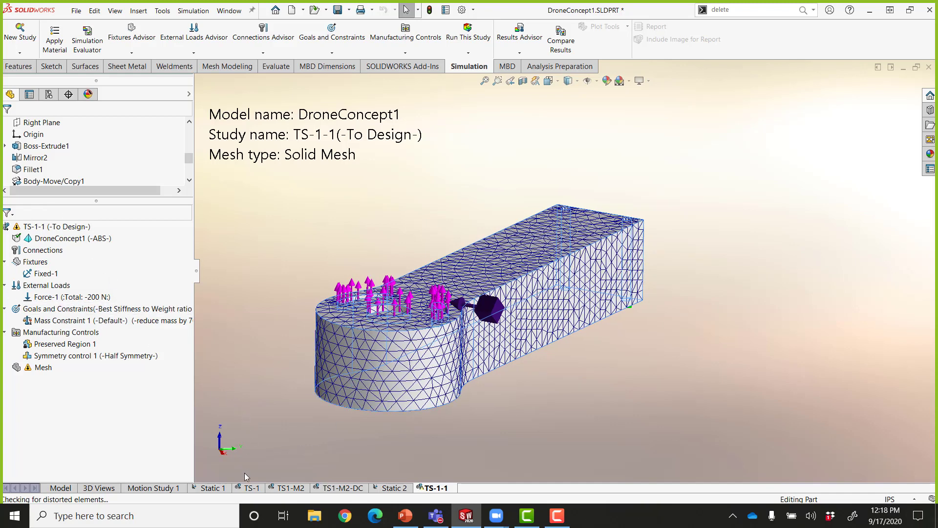
- Display the Material Mass1 plot of the TS-1 study and examine the optimized arm from the side
click(250, 489)
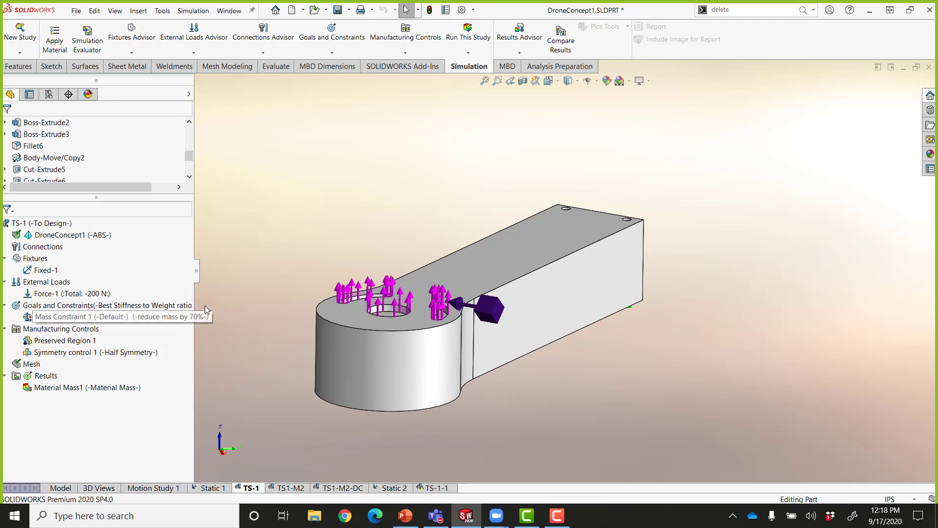
double_click(69, 388)
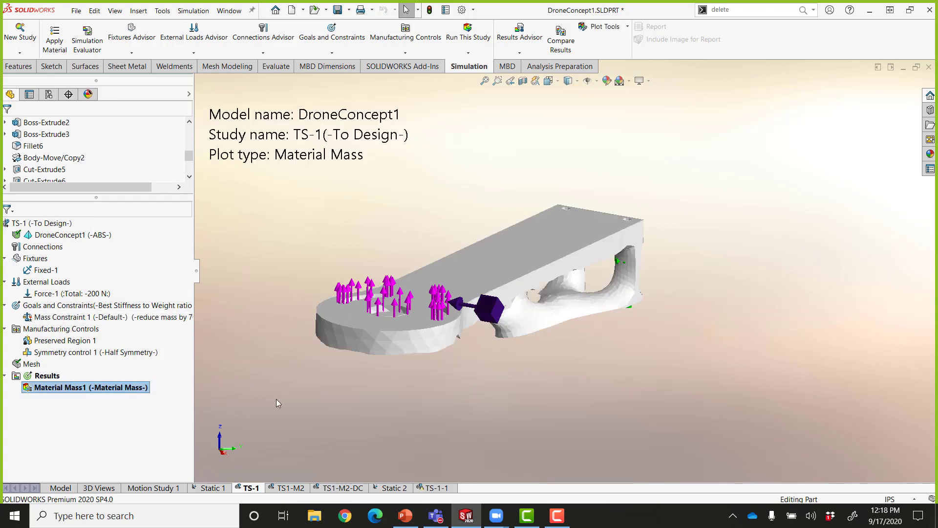
middle_drag(452, 423, 465, 425)
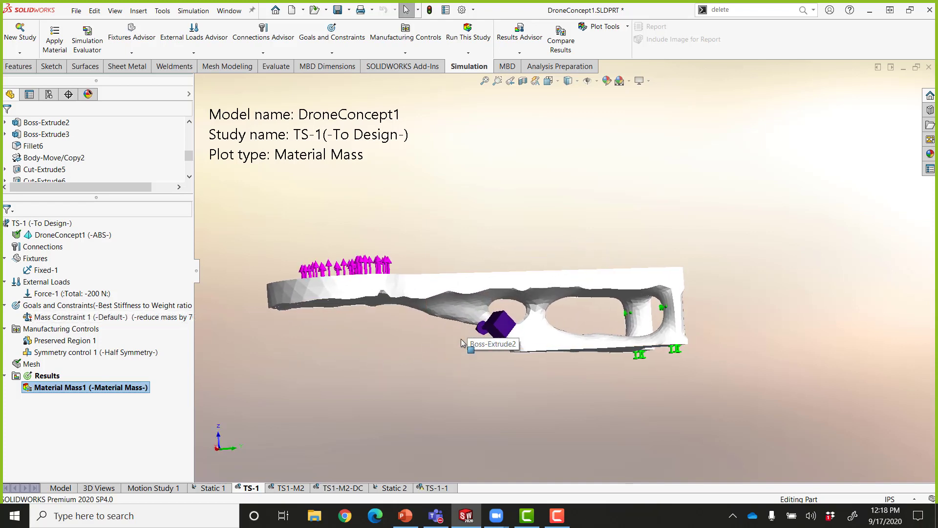
- Edit the Material Mass1 plot definition, preview heavier and lighter shapes, and restore the default material mass
right_click(121, 389)
click(181, 257)
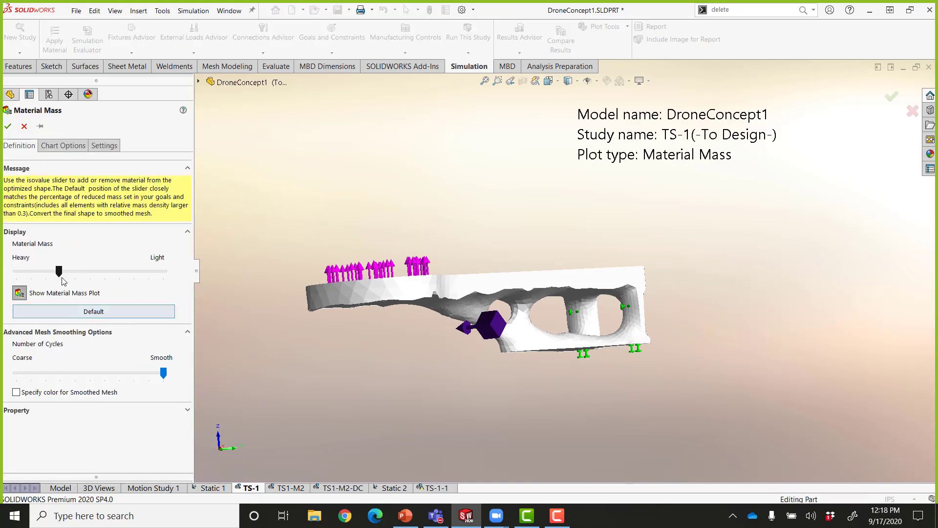
drag(62, 270, 27, 272)
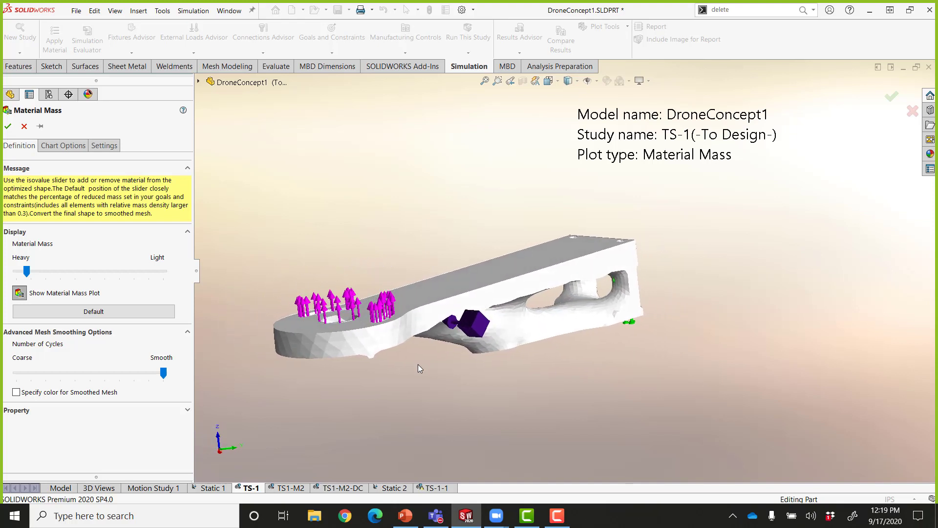
drag(27, 272, 72, 271)
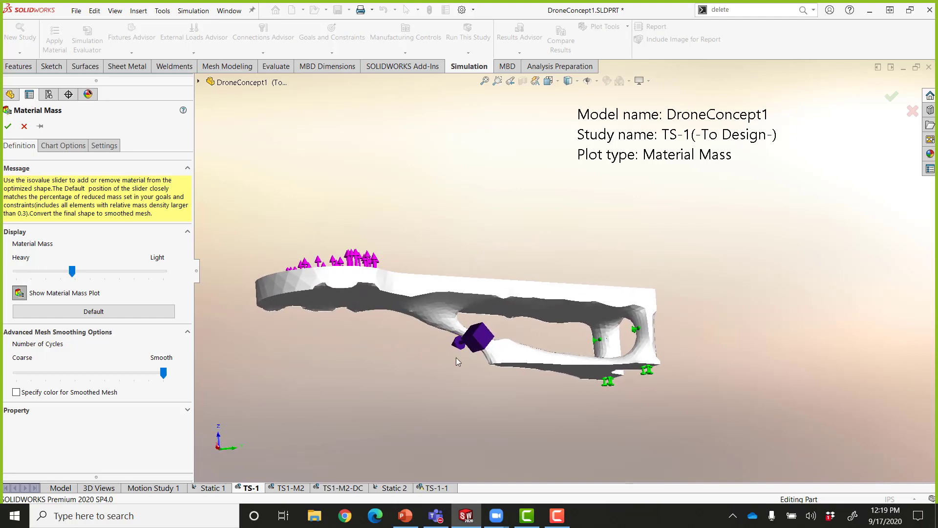
click(77, 310)
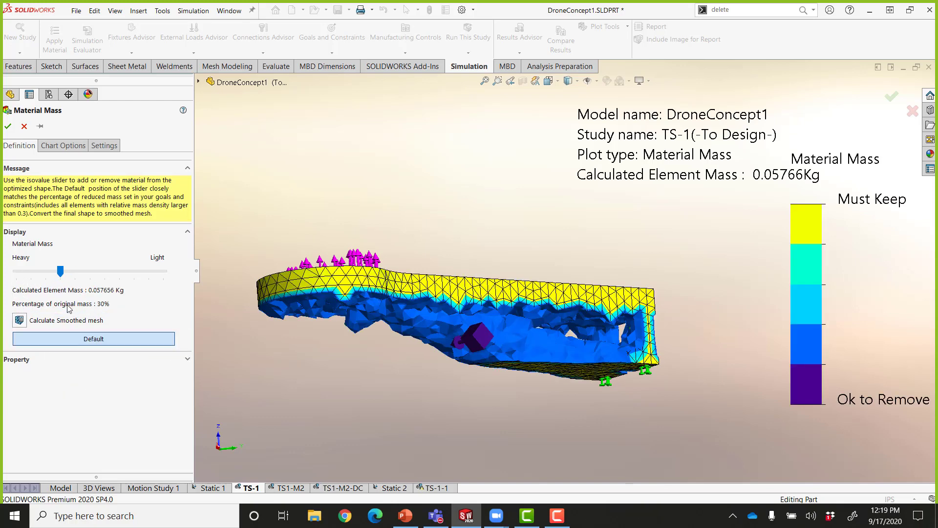
- Try a slightly heavier material mass, reset it to default, and calculate the smoothed mesh for the plot
drag(60, 273, 44, 272)
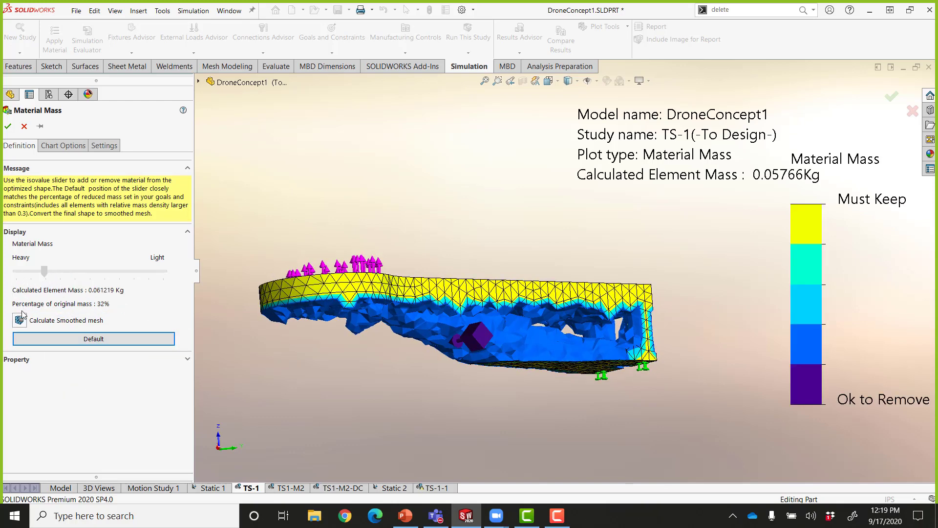
click(67, 337)
click(19, 320)
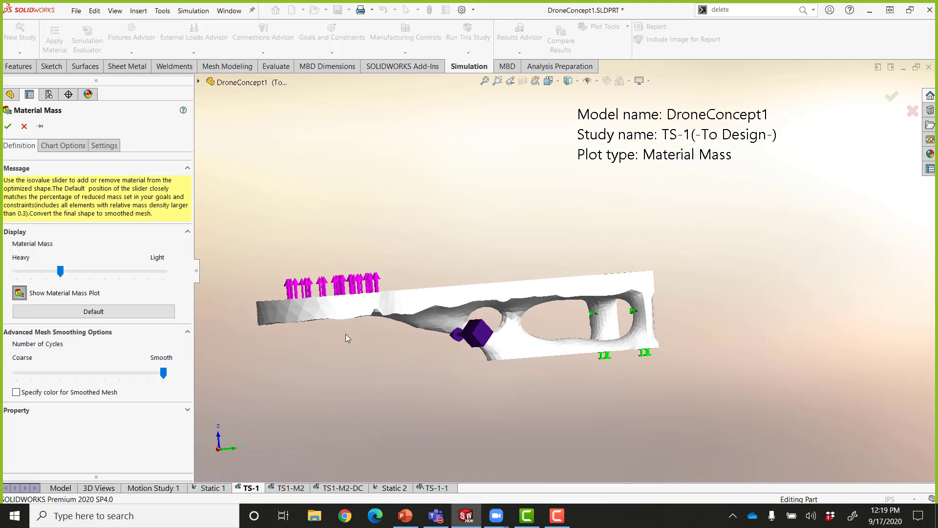
click(8, 127)
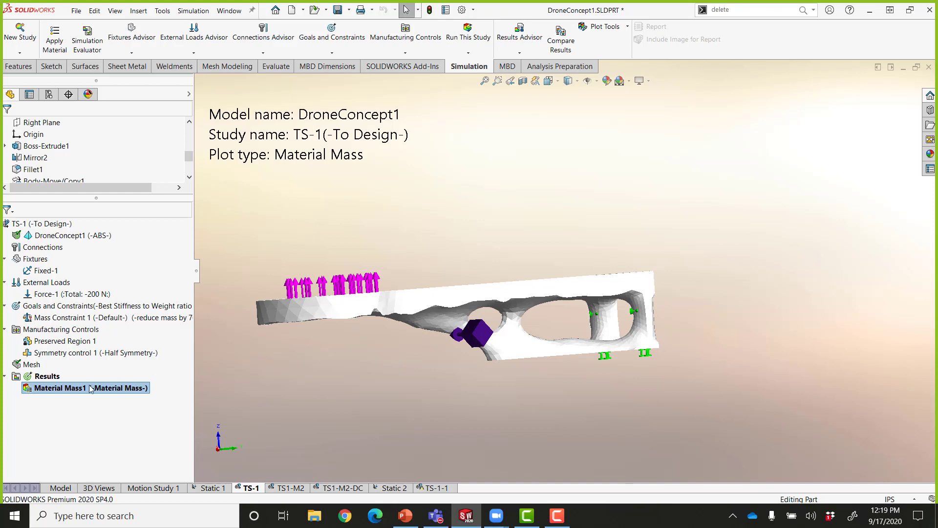
- Define a topology displacement plot for the TS-1 results showing URES resultant displacement in mm, and examine it
right_click(39, 378)
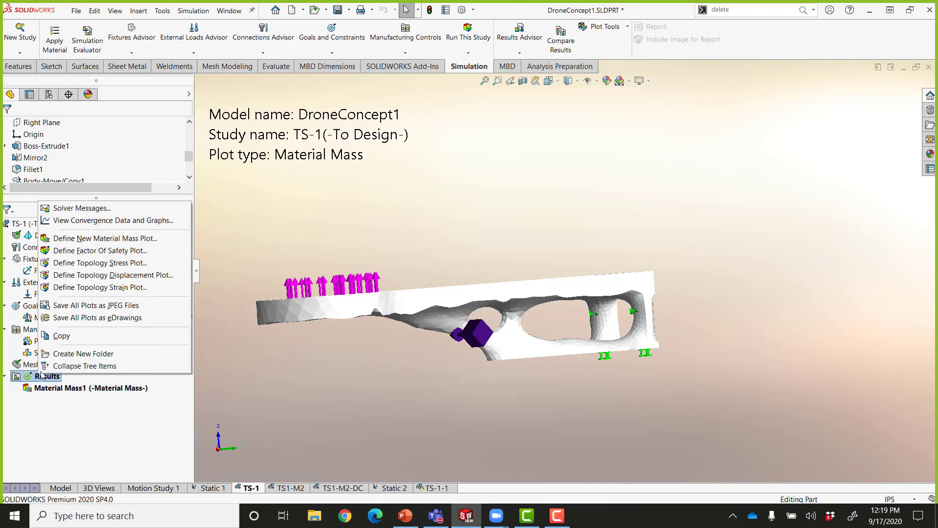
click(133, 276)
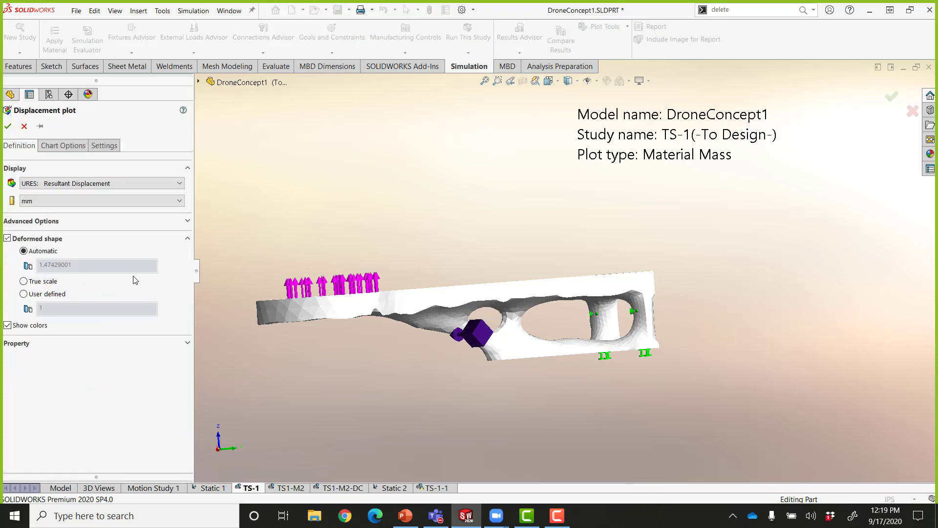
click(9, 127)
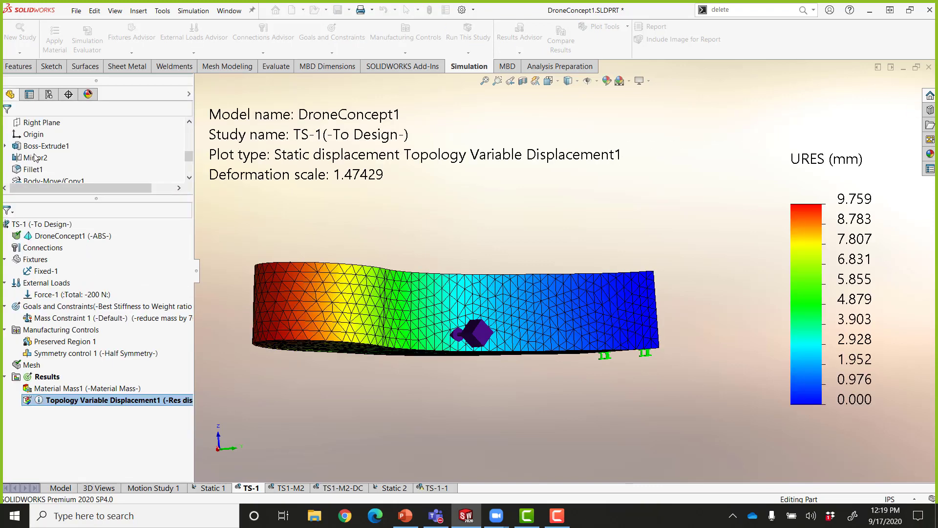
middle_drag(395, 341, 486, 380)
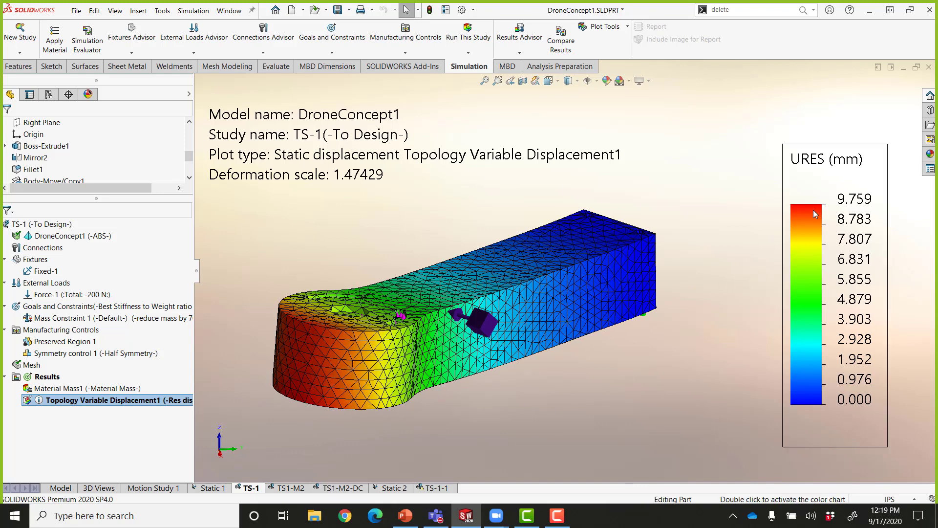
- Define a topology stress plot for the TS-1 results showing von Mises stress in N/mm^2 (MPa), and examine it
right_click(55, 379)
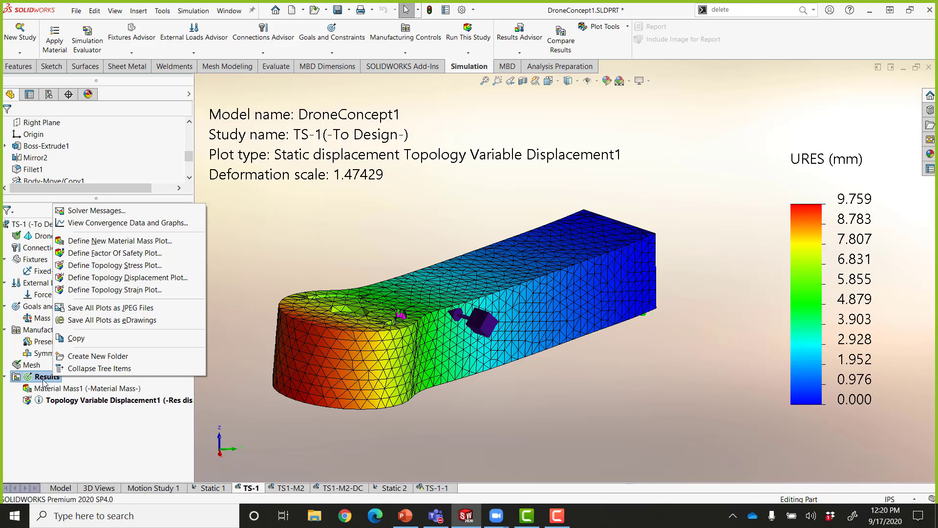
click(130, 266)
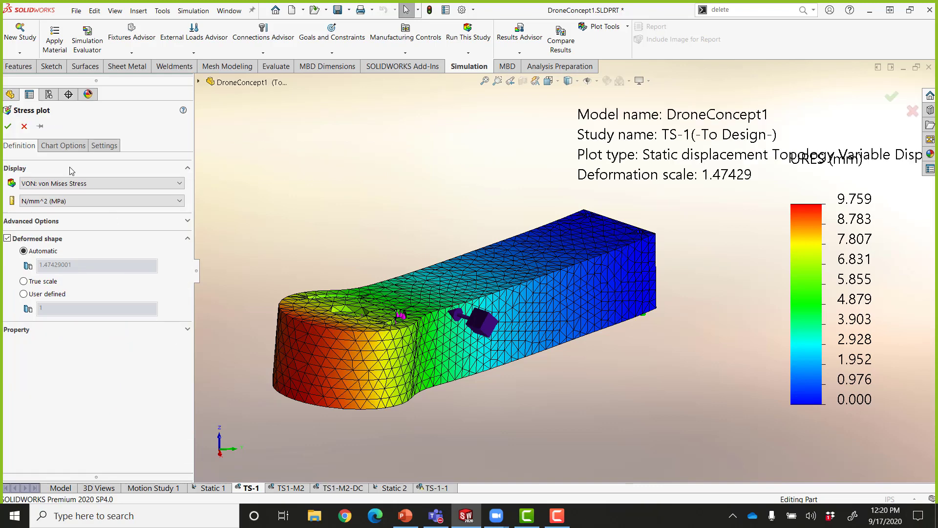
click(9, 127)
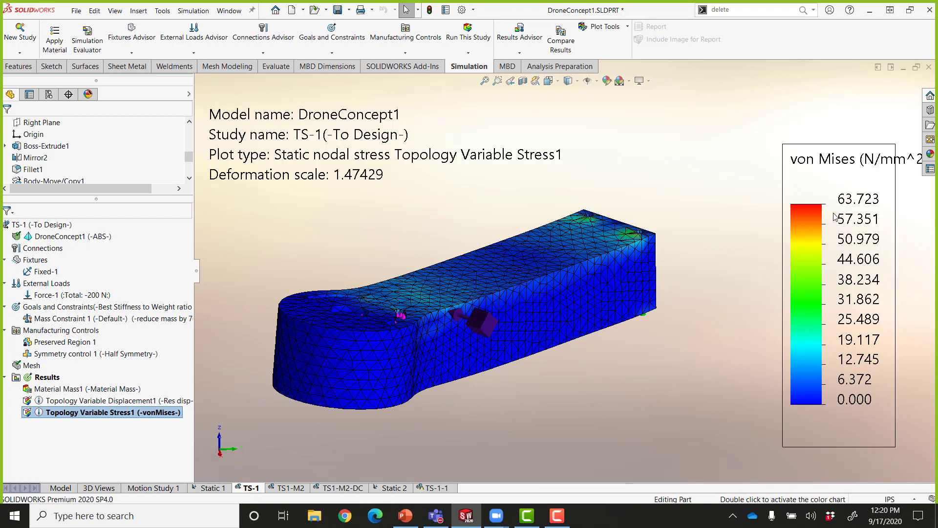
middle_drag(683, 284, 415, 406)
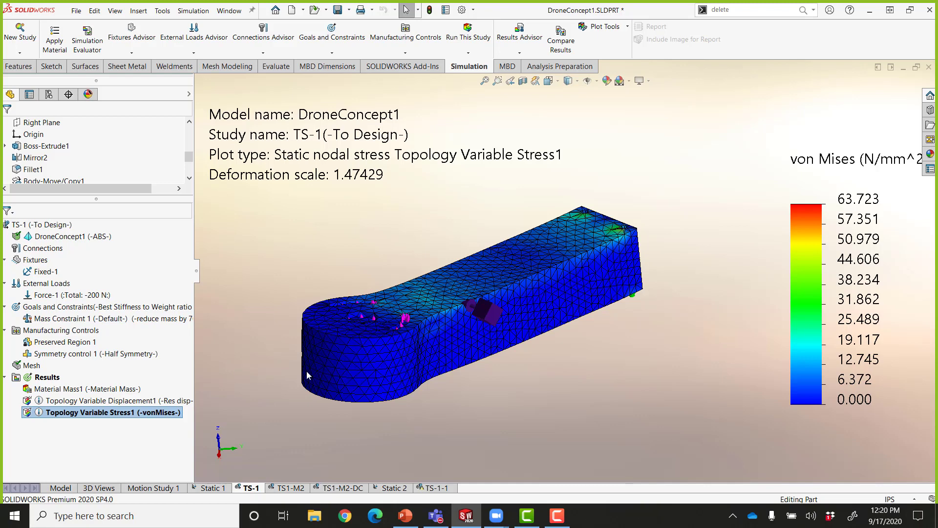
- Check the mesh density and element sizes used in the TS1-M2 study, leaving its existing mesh in place
click(288, 487)
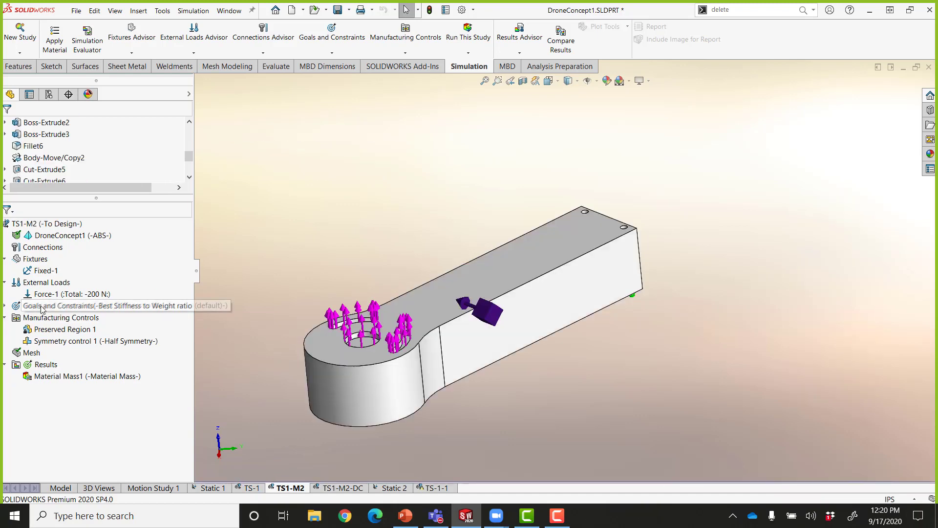
right_click(32, 352)
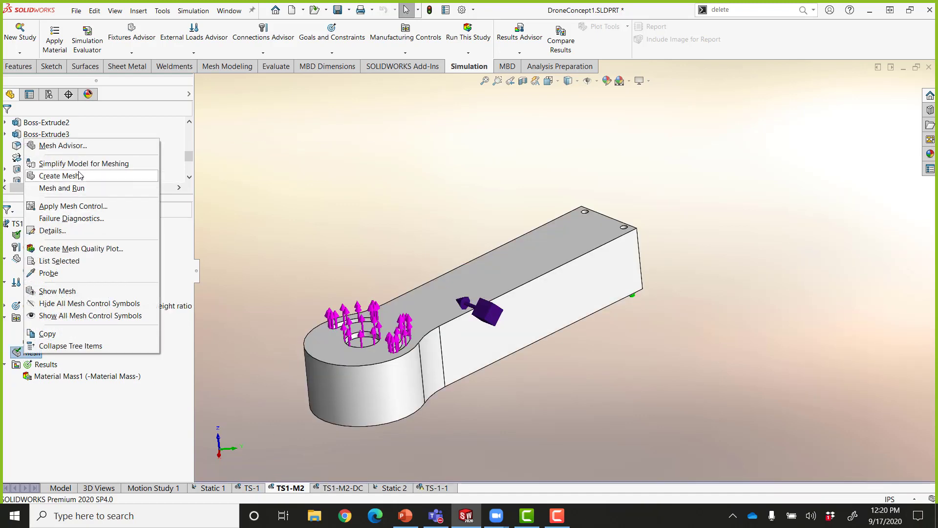
click(78, 177)
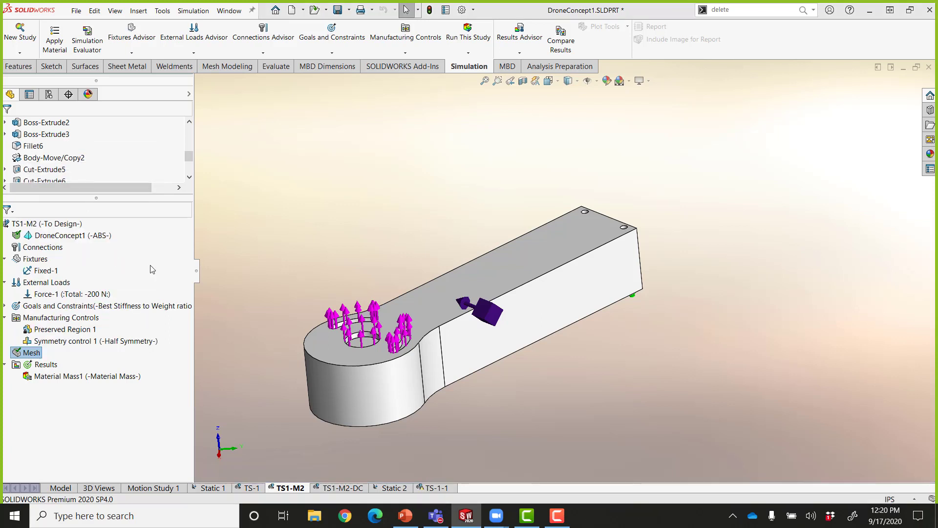
click(511, 240)
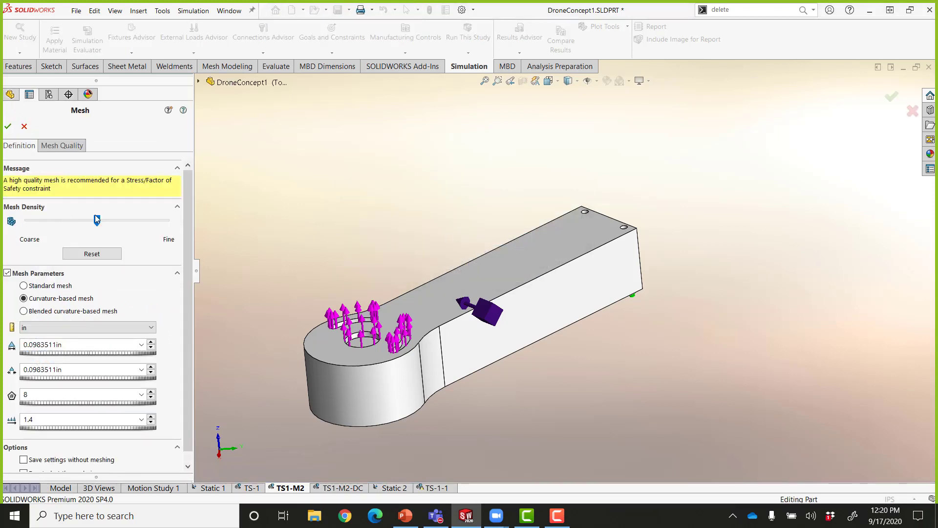
click(7, 126)
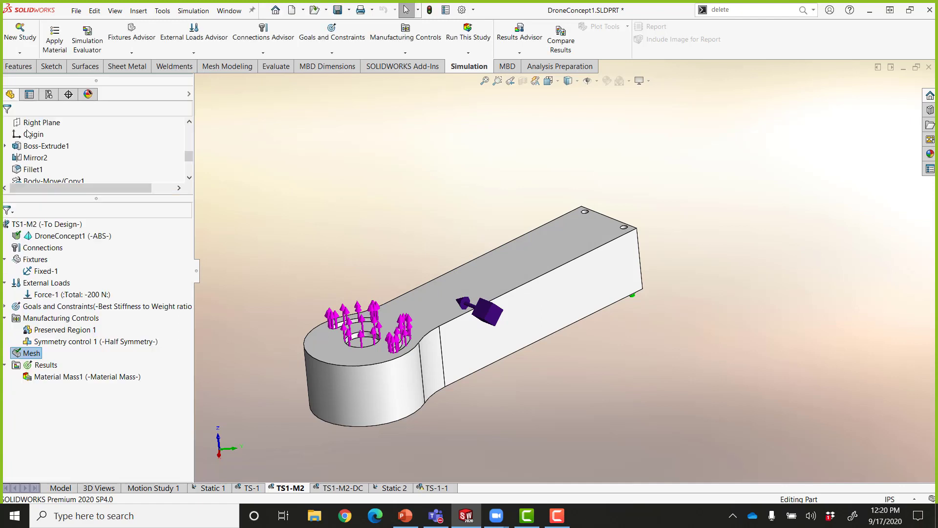
- Display the Material Mass plot of the TS1-M2 study and examine the optimized arm from several angles, dismissing the unsaved-document notification
click(94, 376)
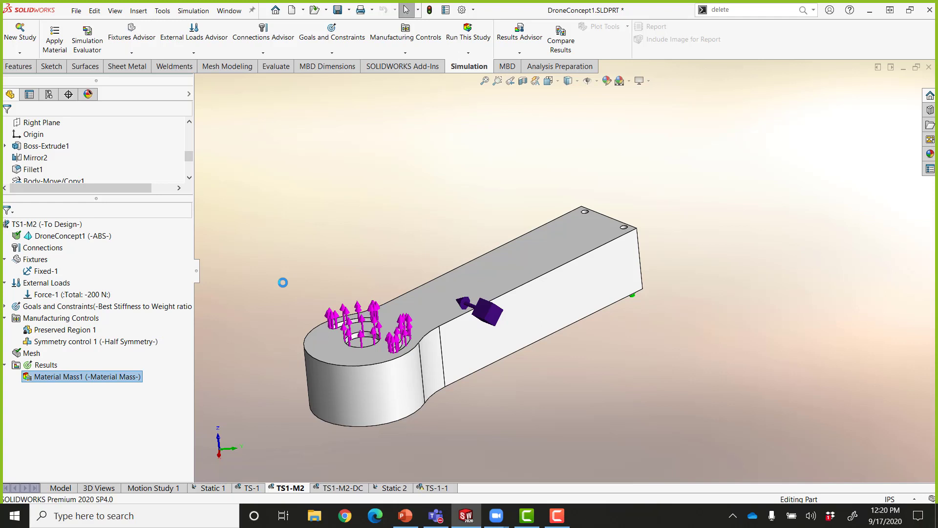
key(Left)
key(Left)
key(Left)
key(Left)
key(Left)
key(Left)
key(Left)
key(Left)
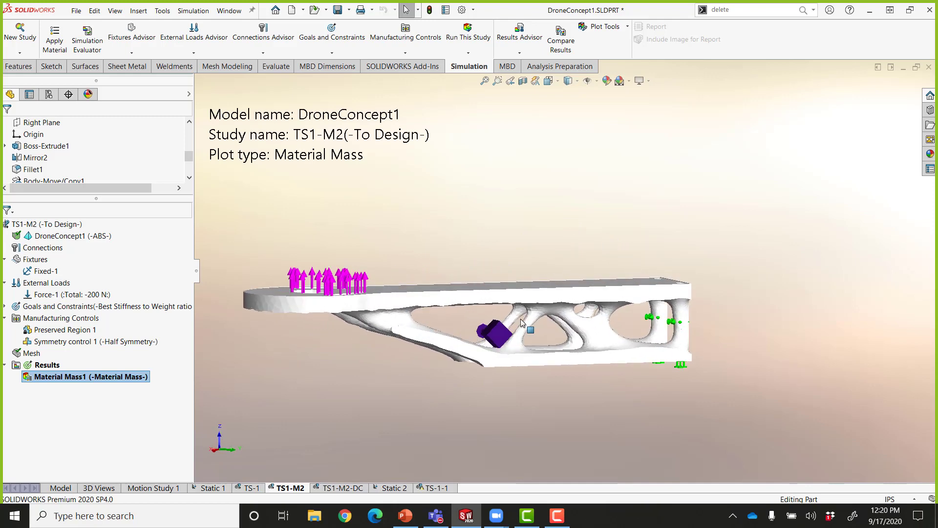
key(Down)
key(Down)
key(Left)
key(Left)
key(Left)
key(Left)
key(Down)
key(Down)
key(Down)
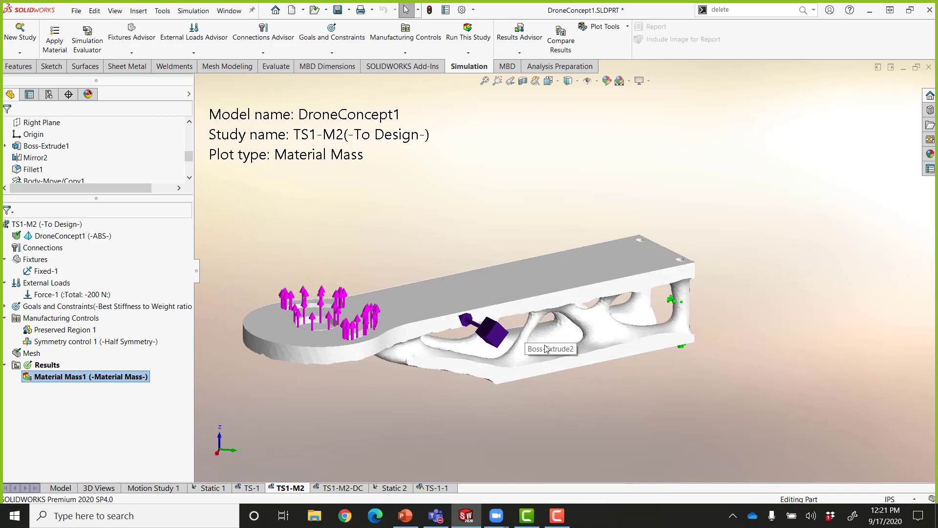
key(Right)
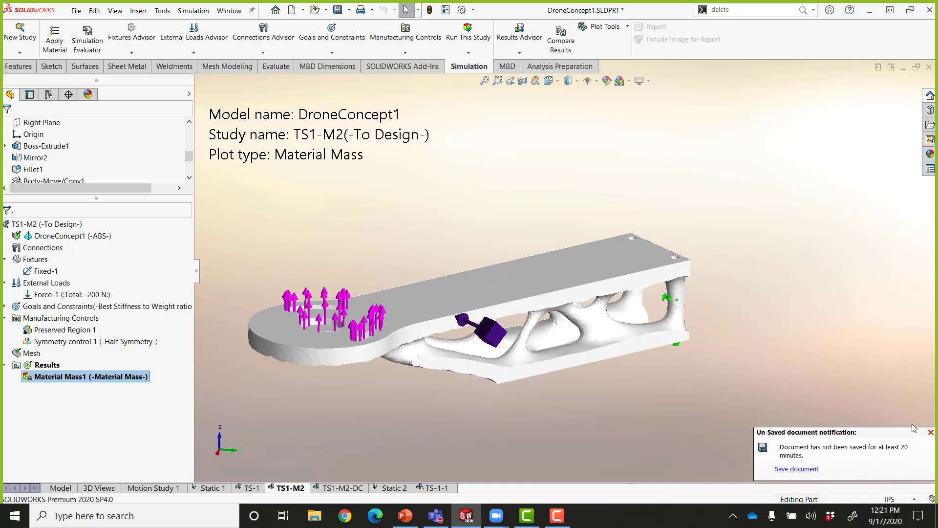
click(929, 433)
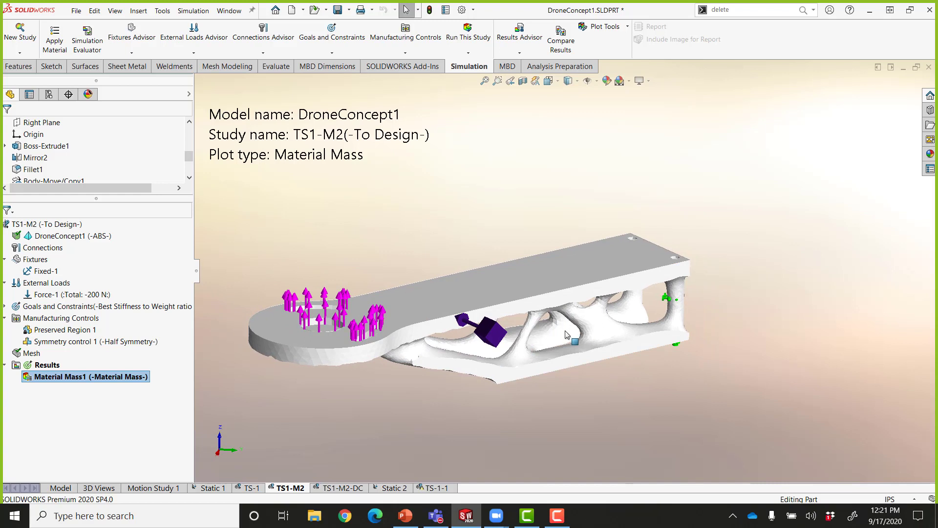
key(Right)
key(Right)
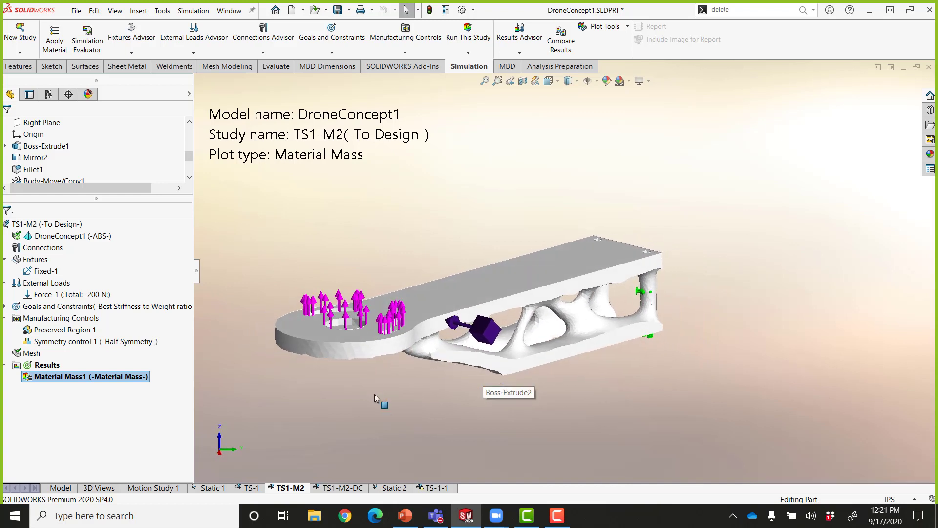
- Define a topology displacement plot for the TS1-M2 results showing URES resultant displacement in mm with automatic deformed shape
right_click(47, 364)
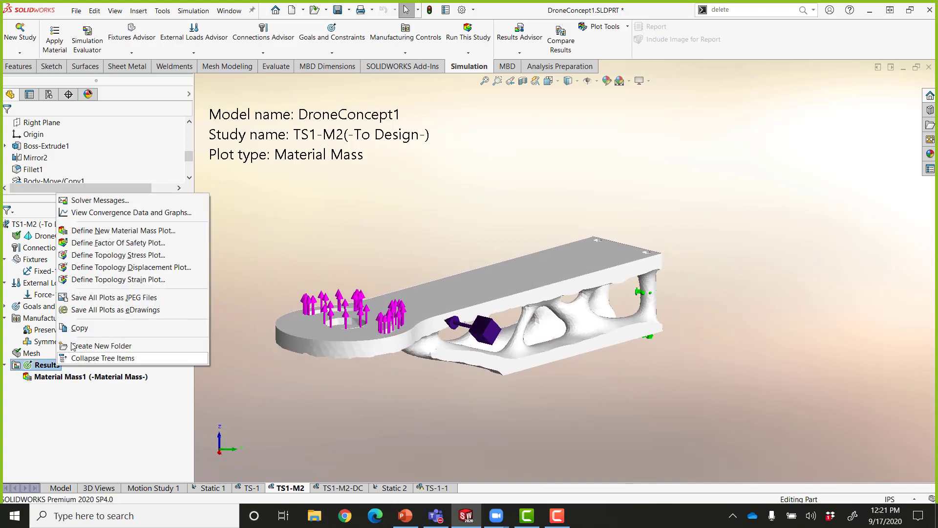
click(129, 268)
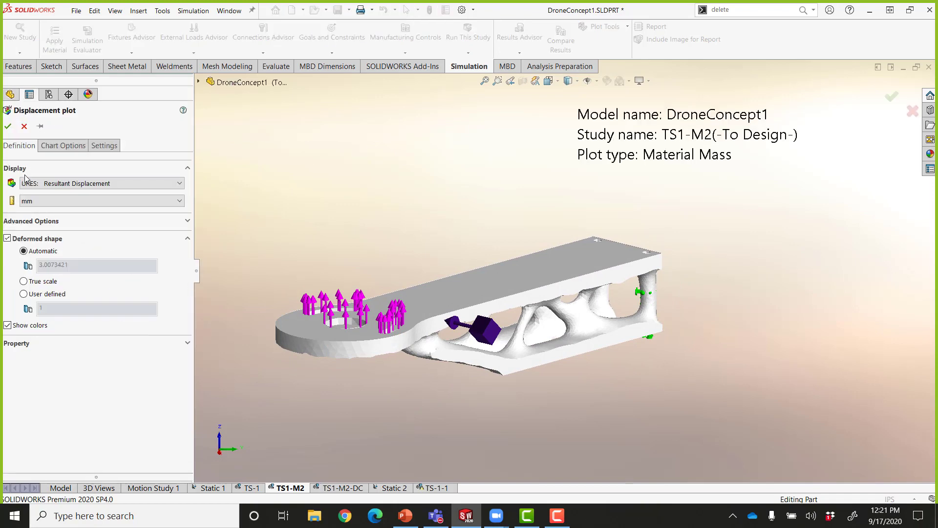
click(8, 126)
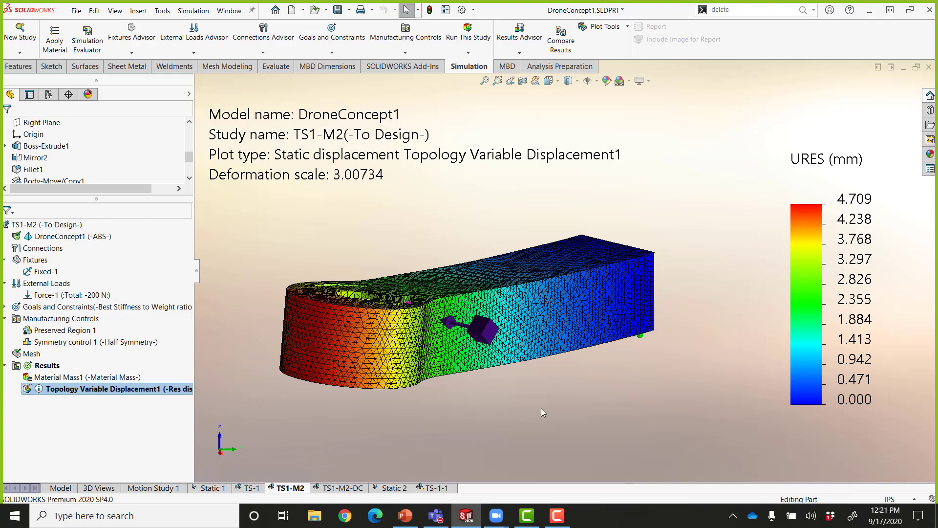
- Return to the TS1-M2 Material Mass plot and examine the optimized arm's shape from its rounded motor end
click(125, 377)
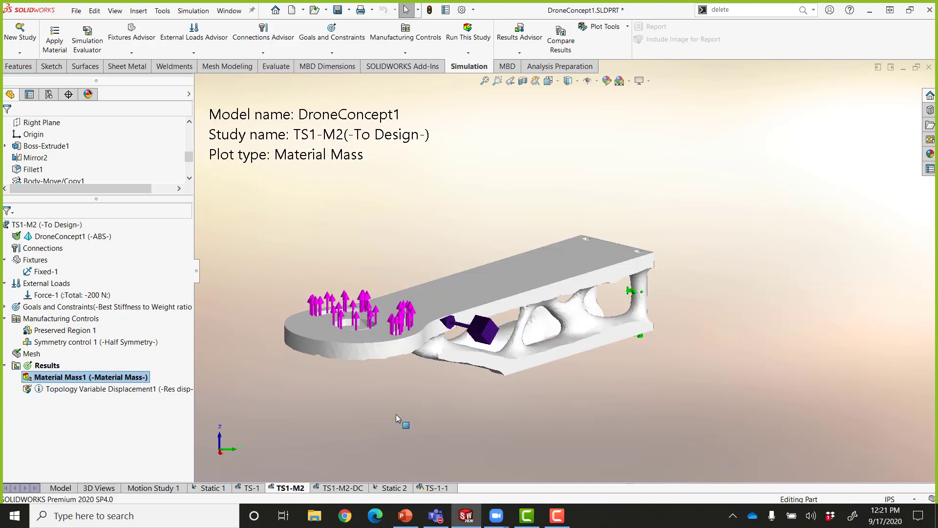
middle_drag(395, 415, 520, 336)
key(Right)
key(Right)
key(Right)
key(Right)
key(Left)
key(Left)
key(Right)
key(Right)
key(Right)
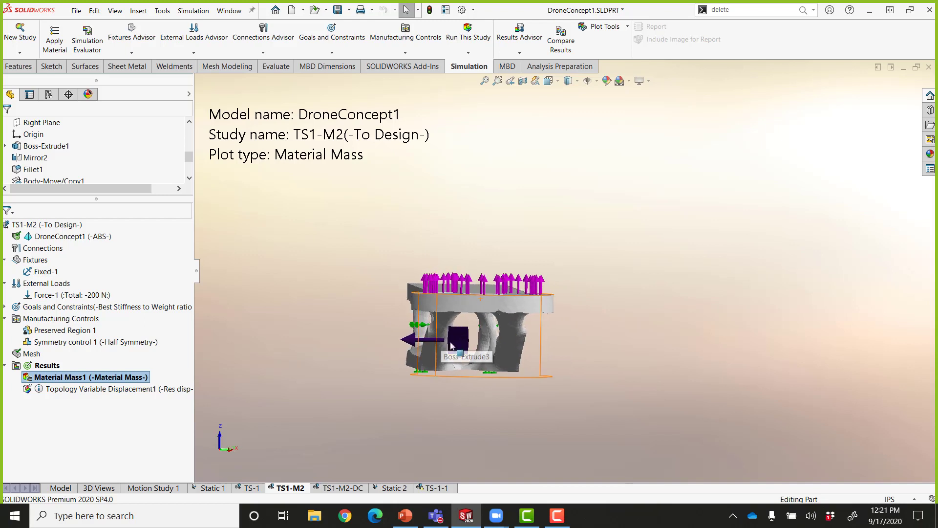
- Check the optimized shape against the half symmetry control, and redisplay the TS1-M2 topology displacement plot
click(133, 343)
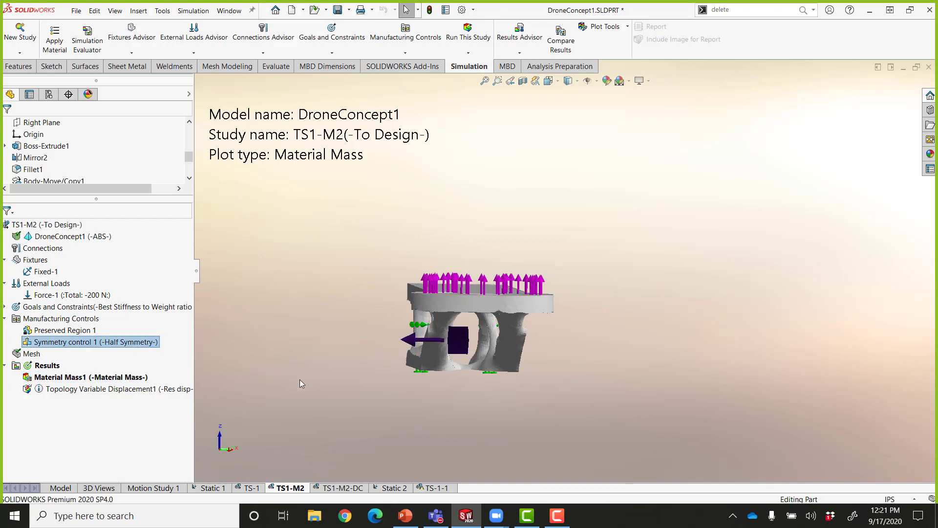
key(Right)
key(Right)
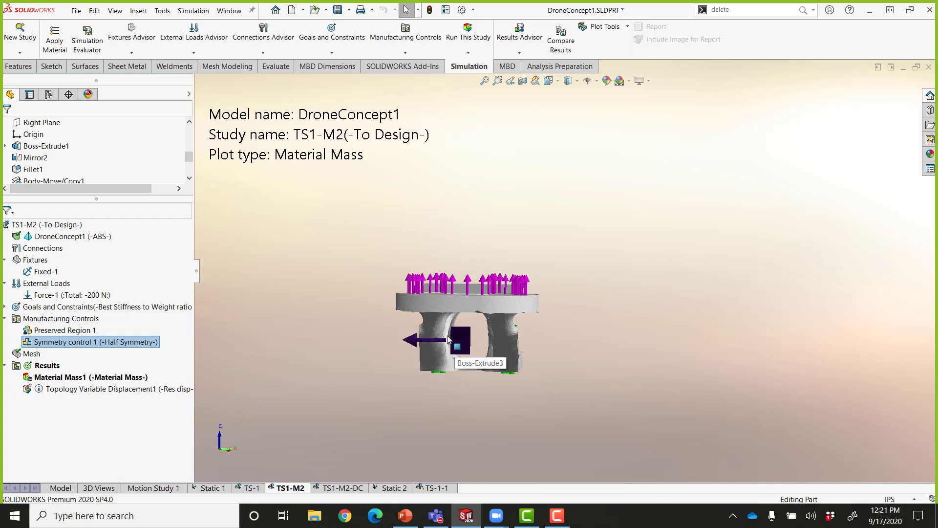
key(Right)
key(Right)
key(Right)
key(Right)
key(Right)
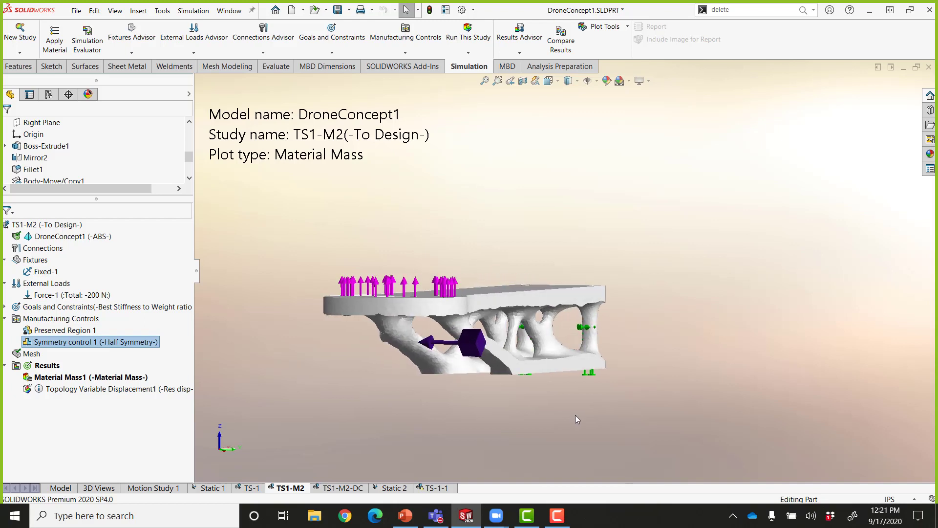
key(Right)
key(Right)
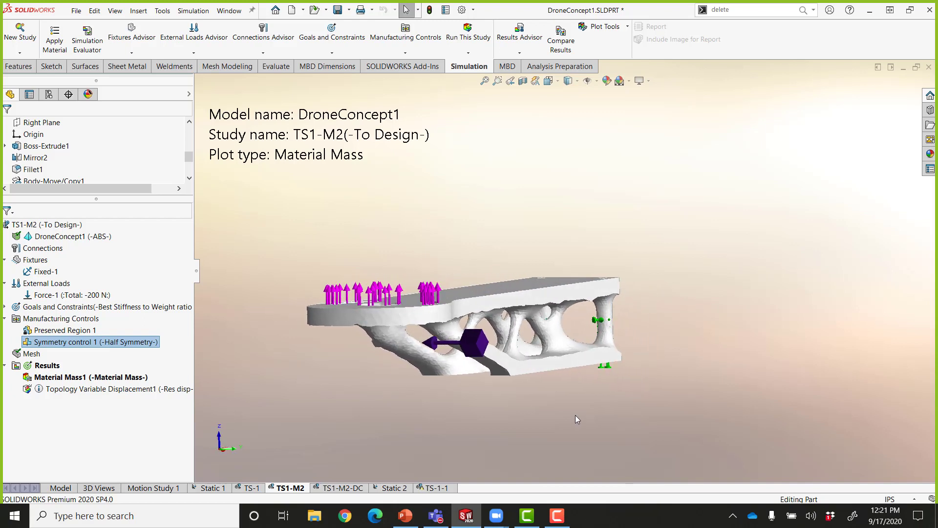
key(Right)
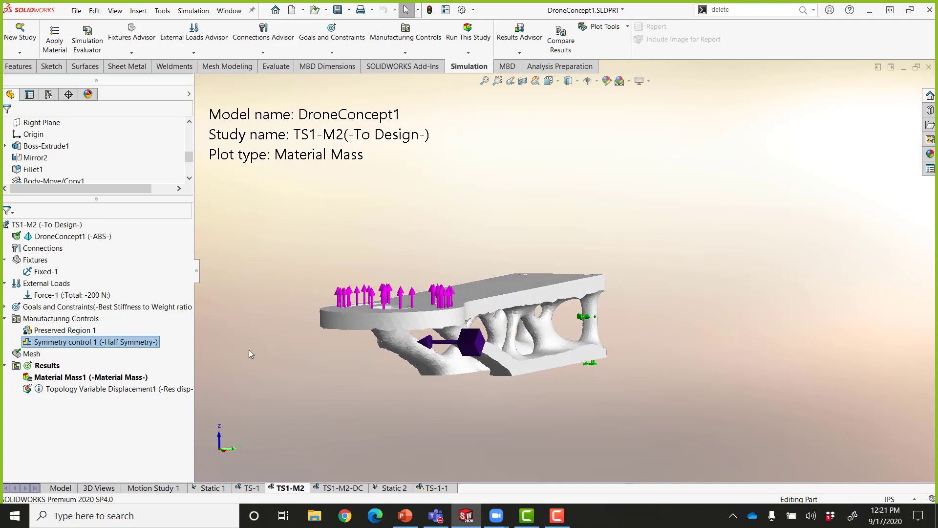
double_click(155, 390)
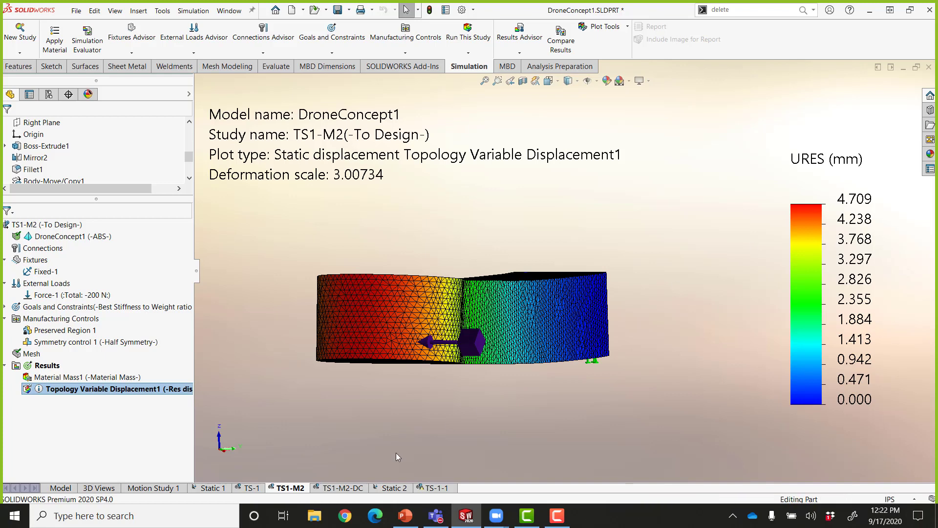
- Switch to the TS1-M2-DC study and review its displacement and mass constraints, widening the study tree to read them in full
click(344, 487)
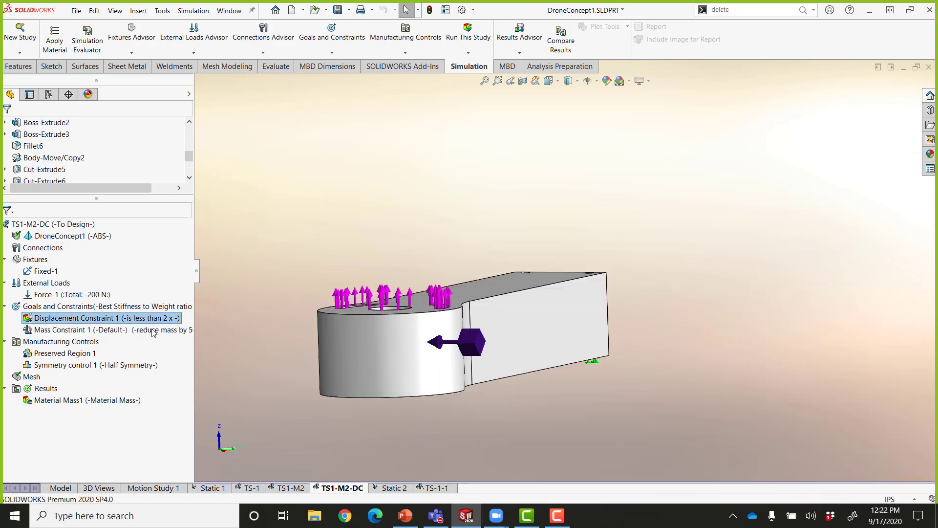
click(112, 329)
drag(217, 274, 220, 271)
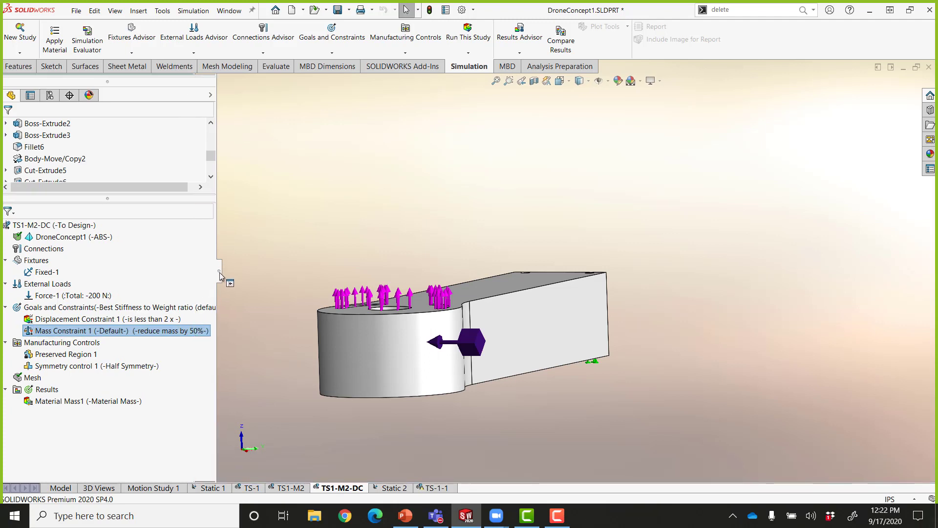
click(248, 332)
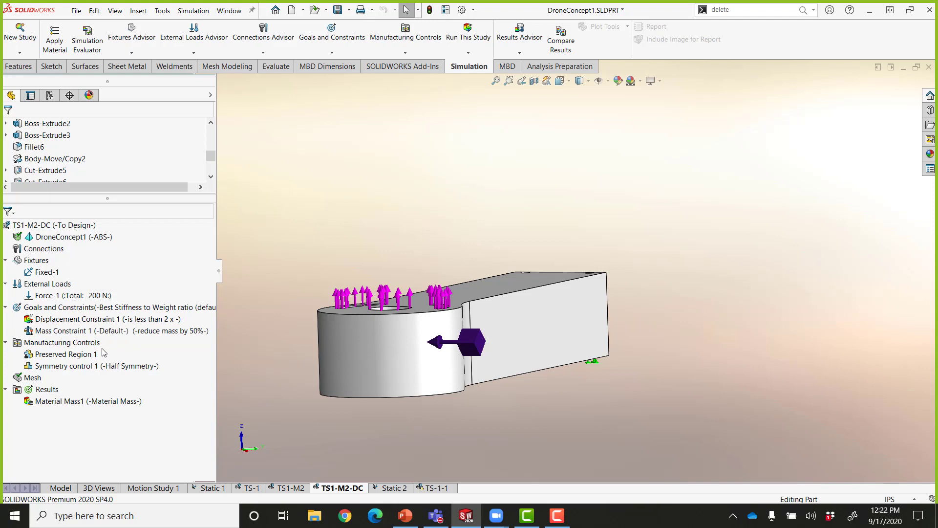
click(126, 334)
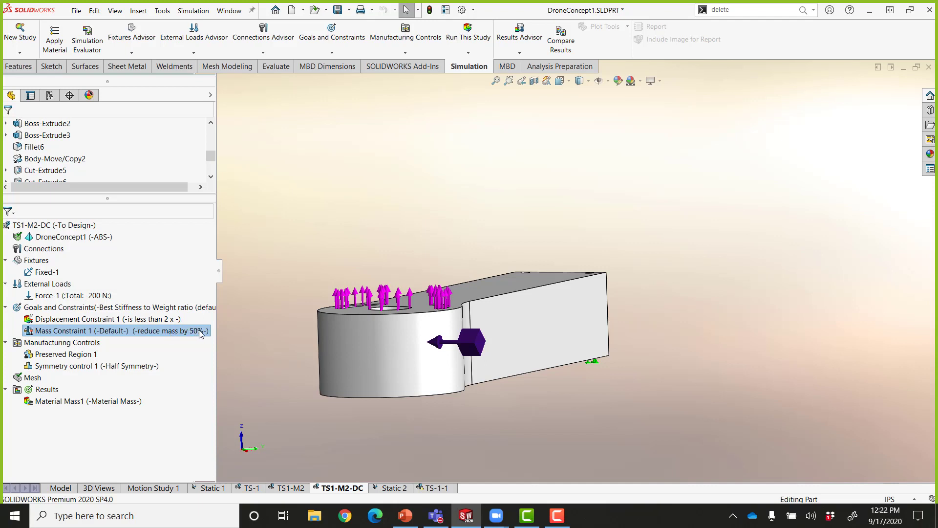
- Review the TS1-M2-DC goals and constraints definition, including the displacement factor and mass reduction percentage, and close it with its settings kept
right_click(163, 321)
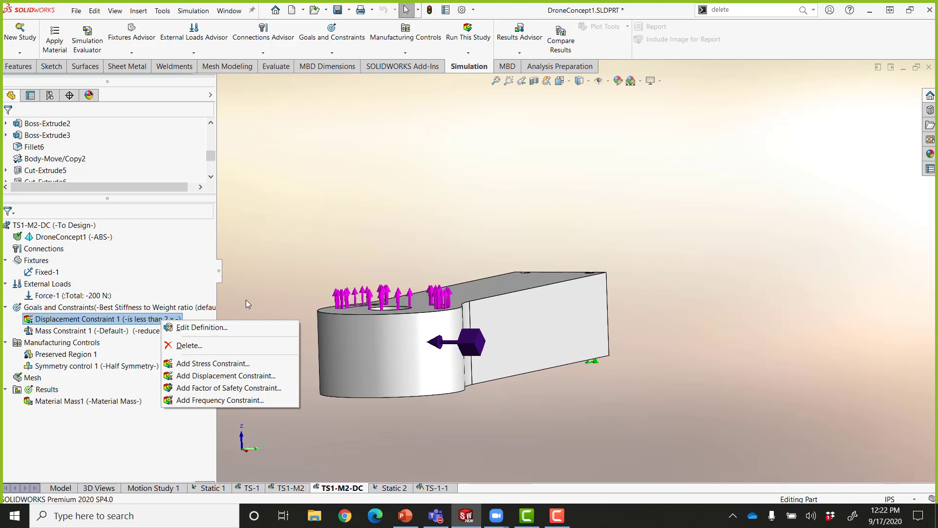
click(186, 329)
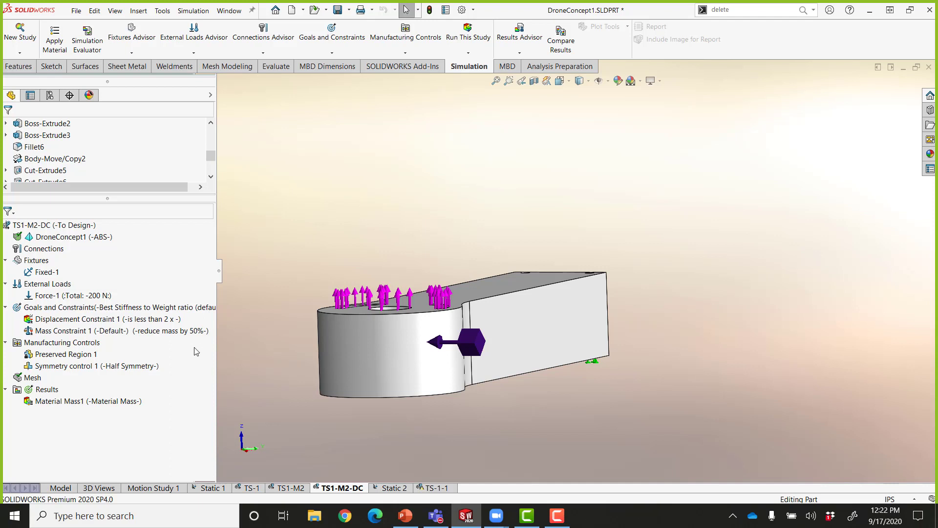
right_click(140, 333)
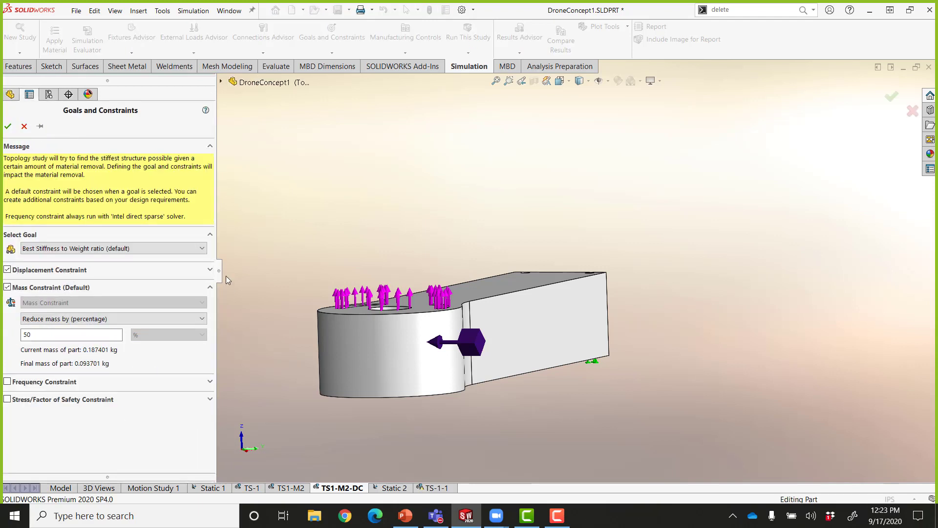
click(210, 269)
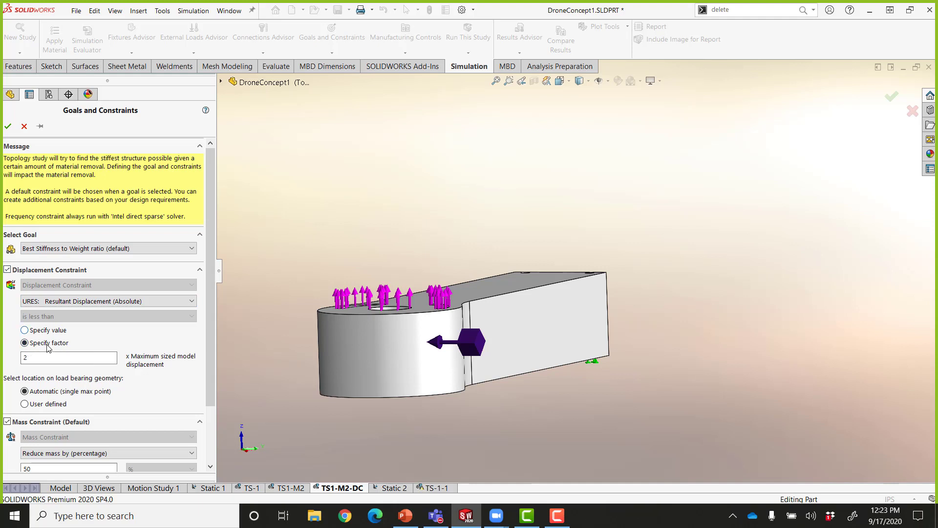
drag(214, 292, 211, 395)
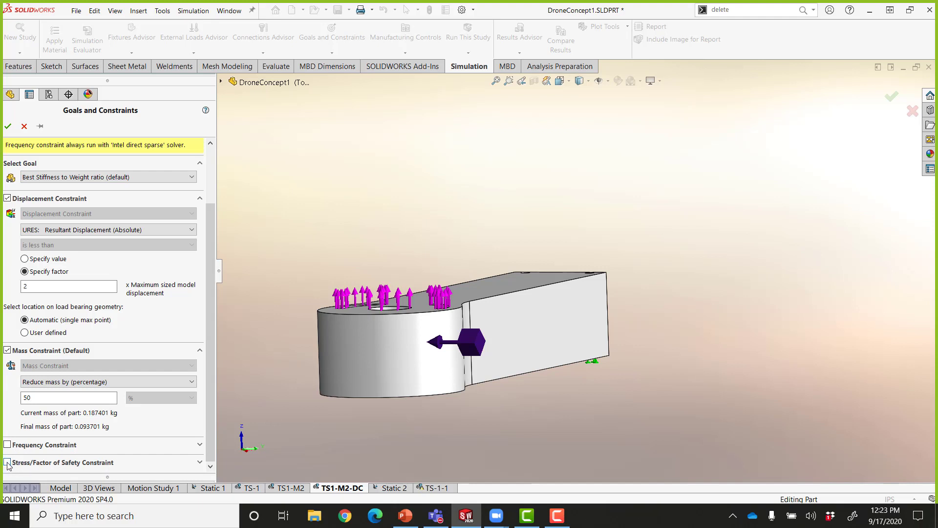
drag(209, 428, 201, 461)
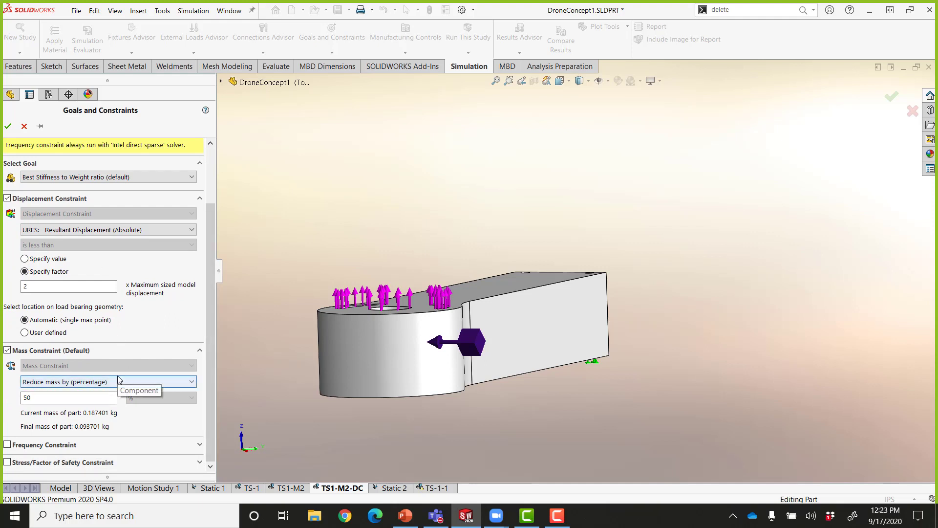
drag(210, 313, 213, 283)
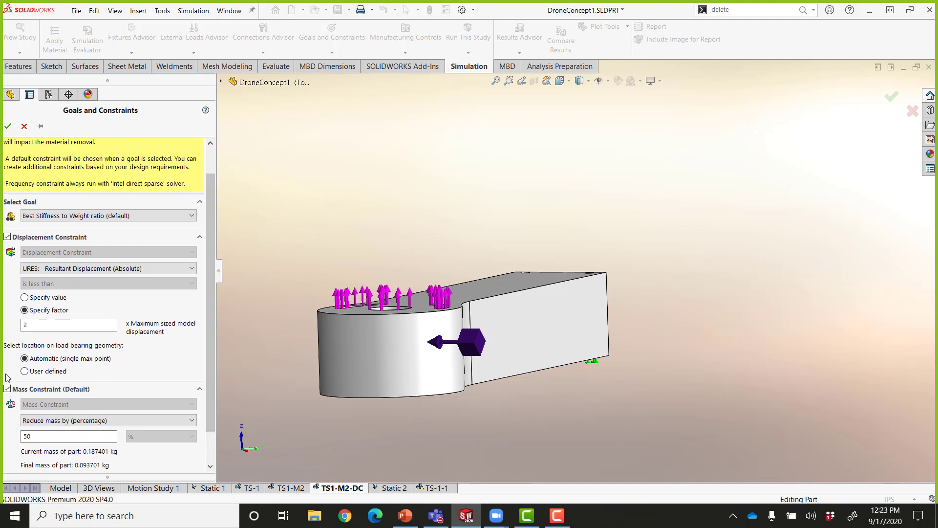
click(8, 126)
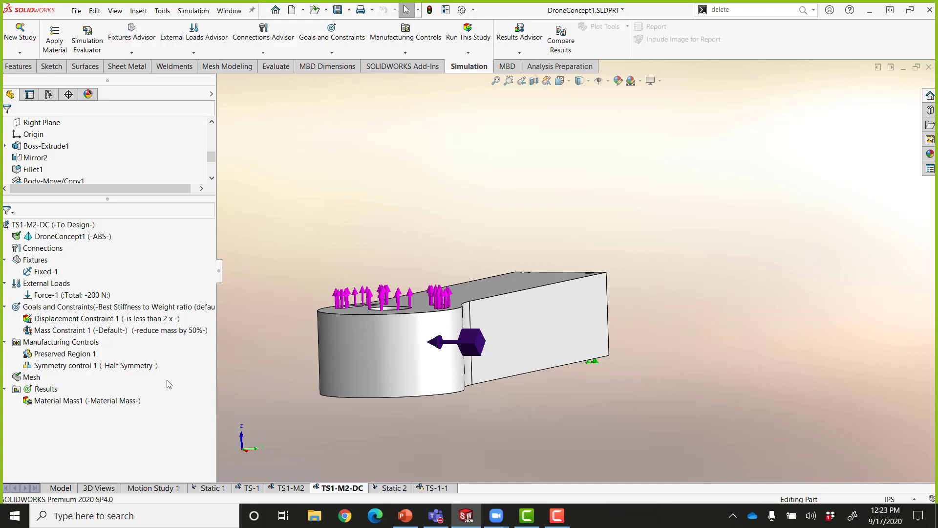
- Check the preserved region and half symmetry manufacturing controls of the TS1-M2-DC study on the model
click(74, 356)
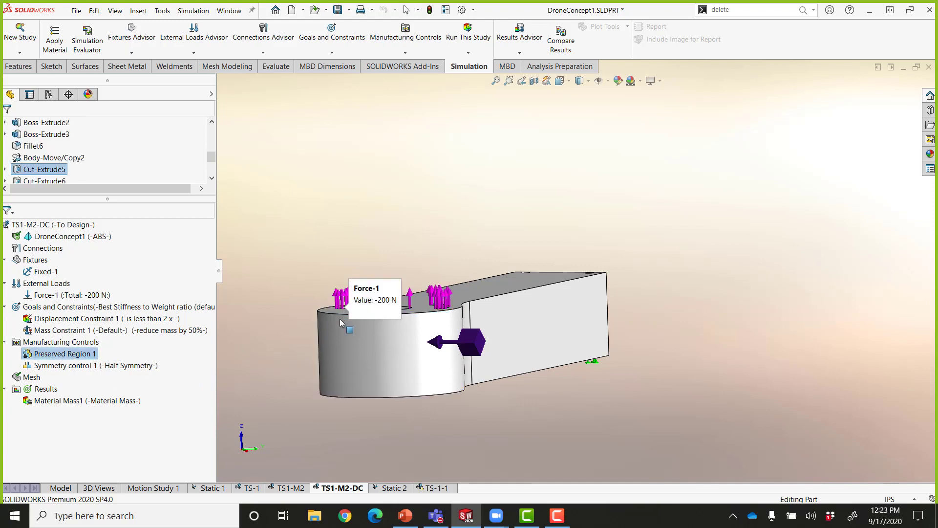
click(113, 367)
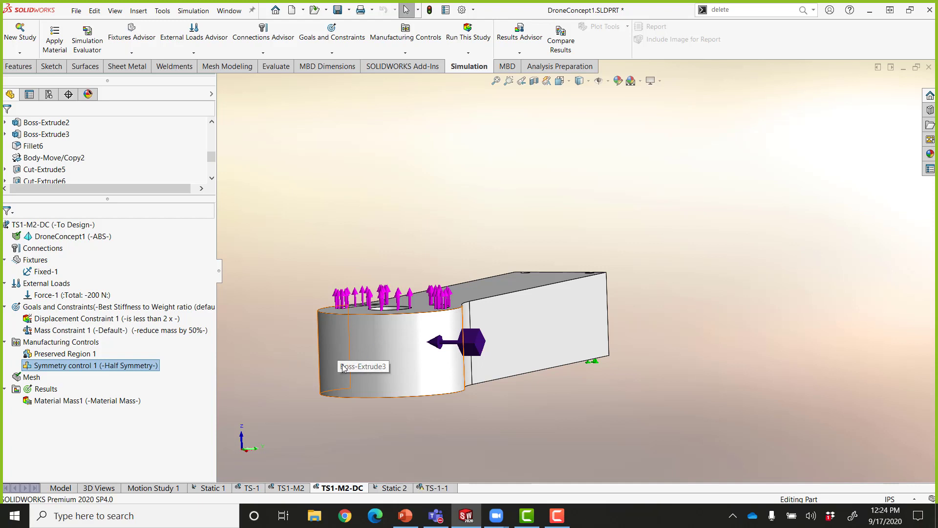
click(280, 375)
- Display the Material Mass plot of the TS1-M2-DC study and examine the optimized arm from all around
click(104, 401)
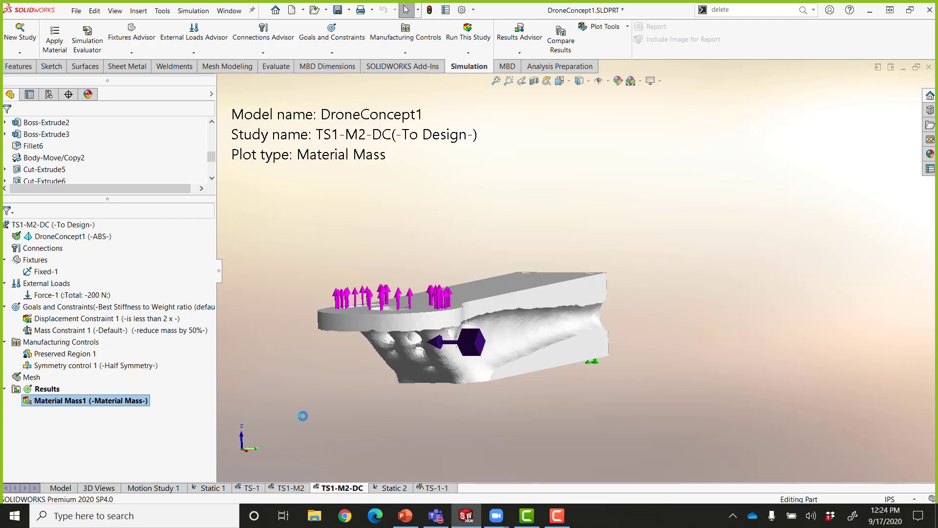
key(Left)
key(Left)
key(Left)
key(Left)
key(Left)
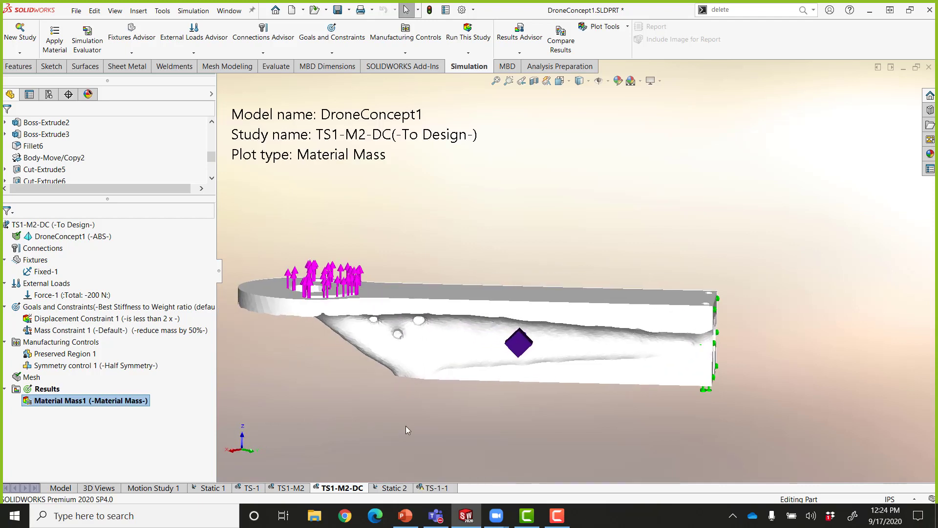
key(Left)
key(Left)
key(Left)
key(Left)
key(Left)
key(Left)
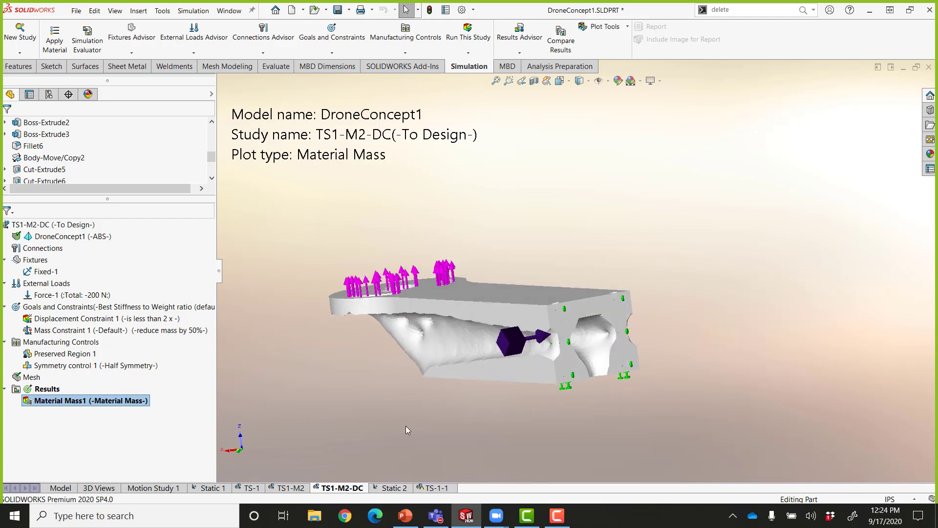
key(Left)
key(Left)
key(Left)
key(Left)
key(Left)
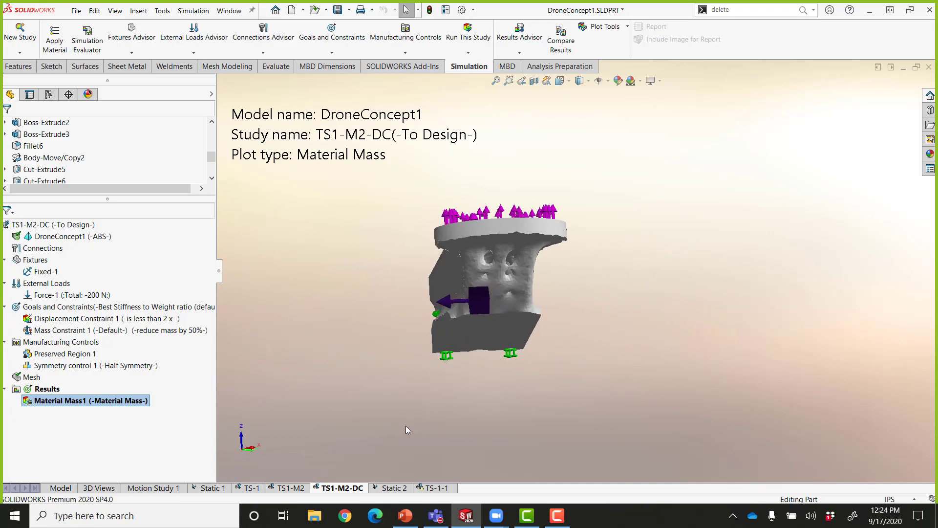
- Finish viewing the Material Mass shape from its rounded end and hide the load, fixture and symmetry symbols
key(Left)
key(Left)
key(Left)
key(Left)
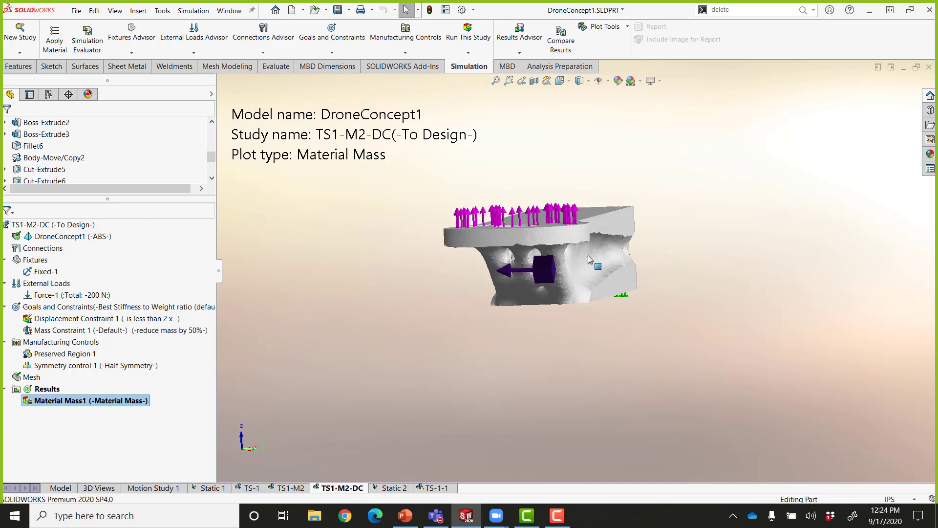
click(599, 82)
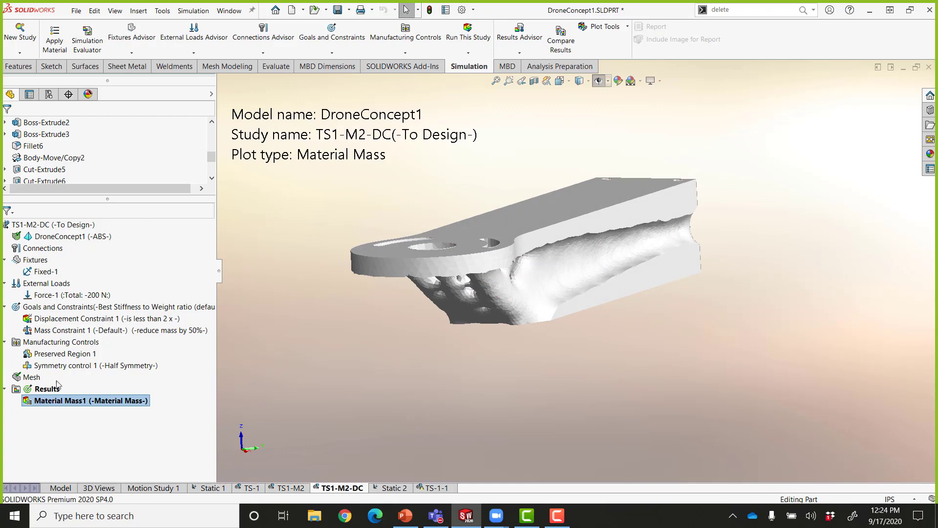
- Define a topology displacement plot for the TS1-M2-DC results, showing URES: Resultant Displacement in mm
right_click(38, 390)
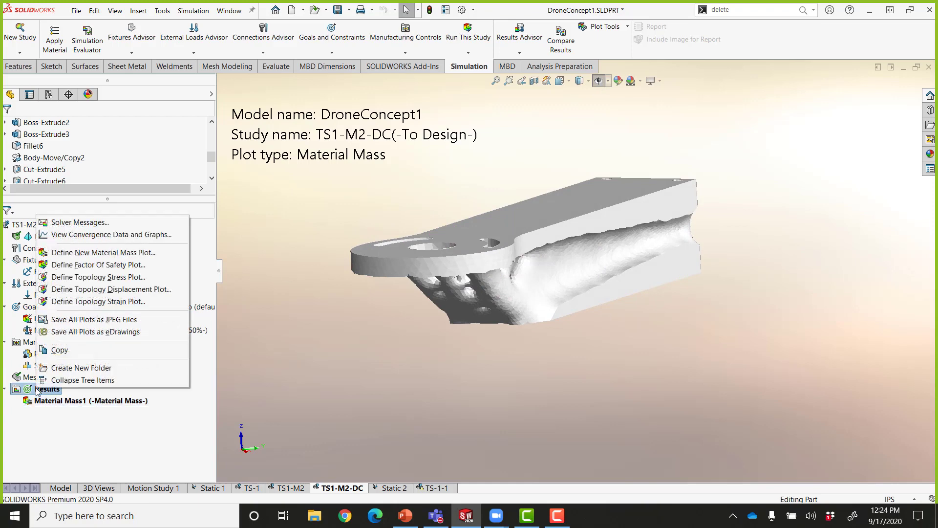
click(122, 290)
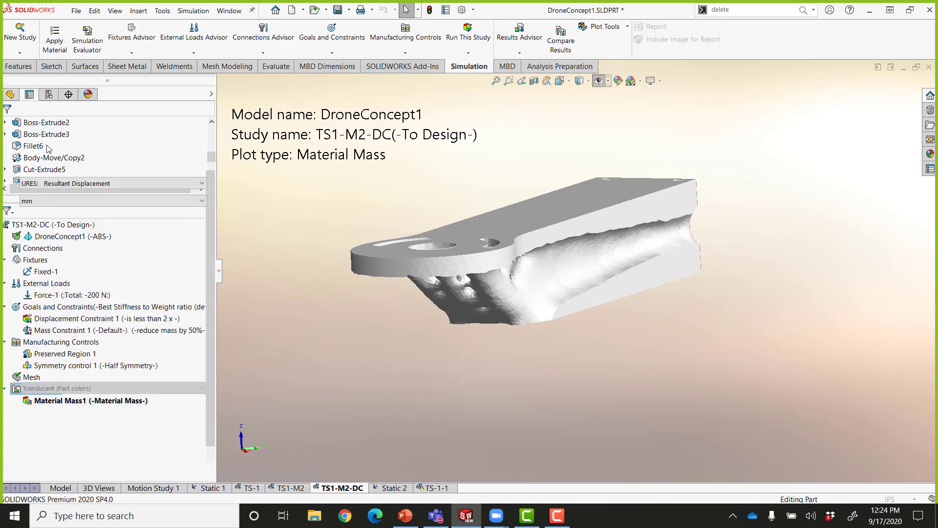
click(8, 126)
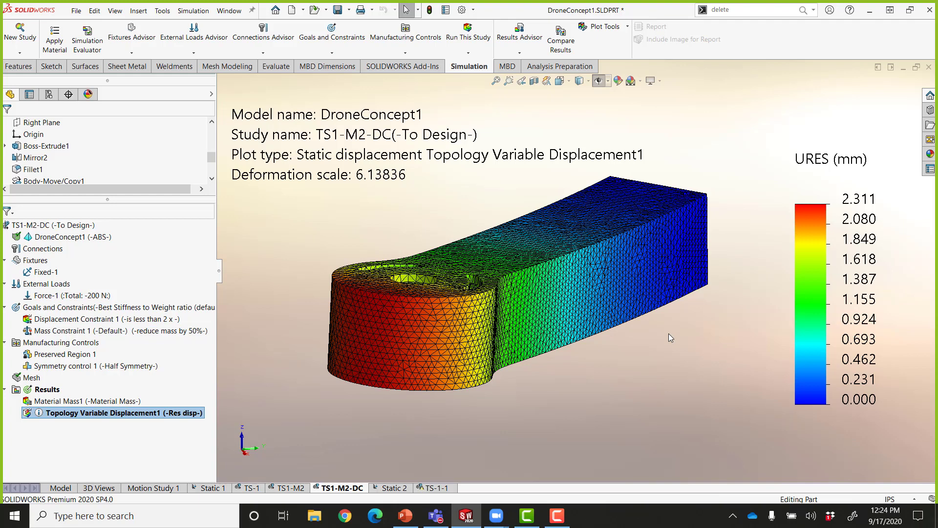
- Display the Material Mass plot again and examine the optimized arm's sides, hollow end face and small openings from all around
double_click(132, 401)
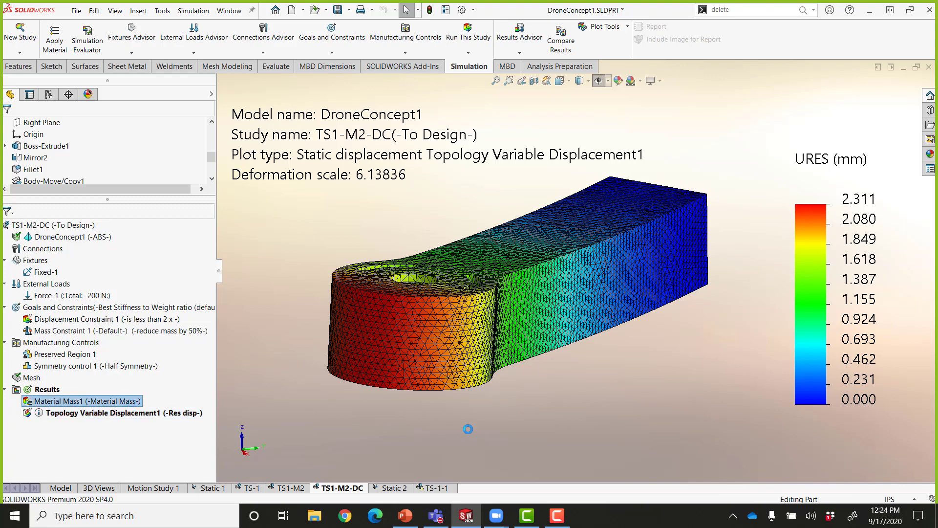
key(Up)
key(Up)
key(Up)
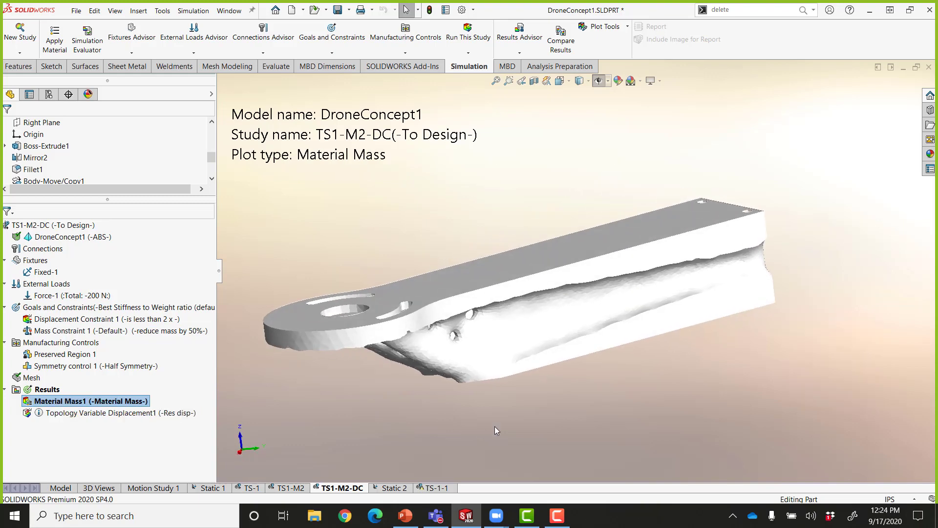
key(Left)
key(Left)
key(Left)
key(Left)
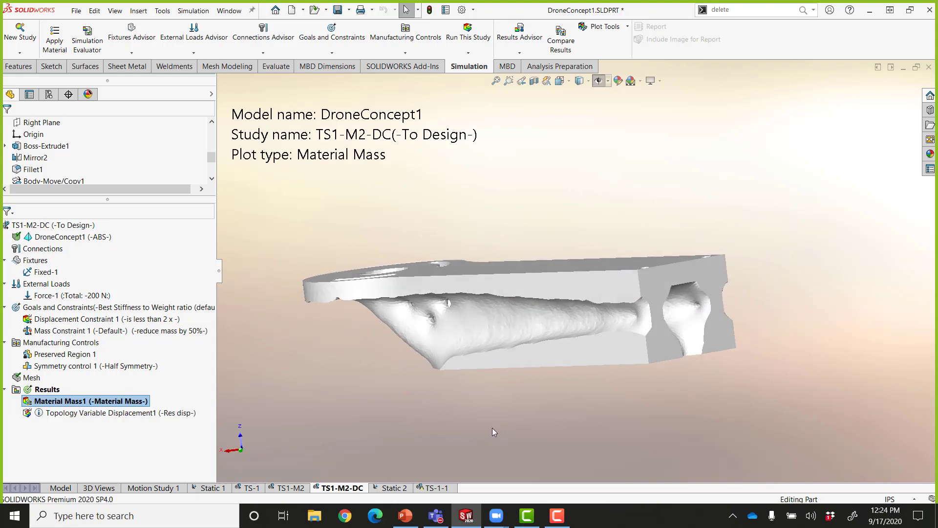
key(Left)
key(Left)
key(Left)
key(Left)
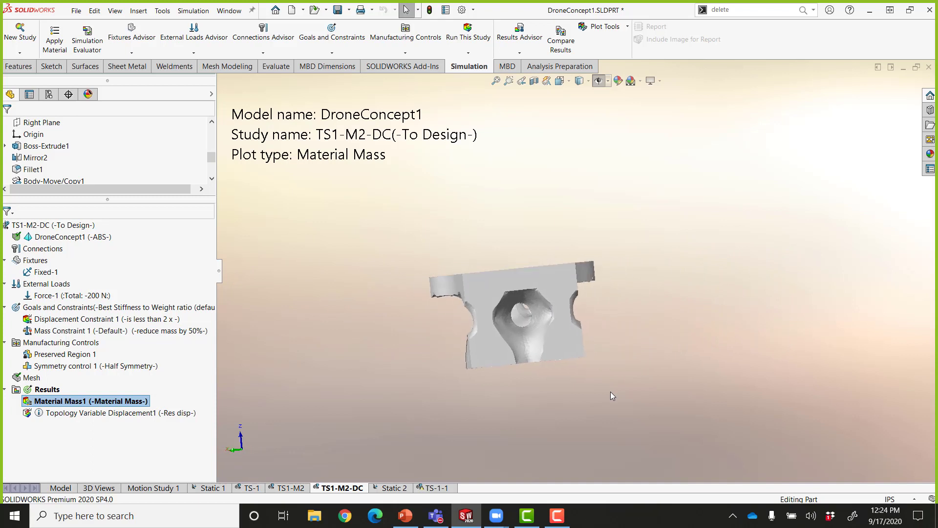
key(Left)
key(Left)
key(Left)
key(Left)
scroll(529, 312, down, 3)
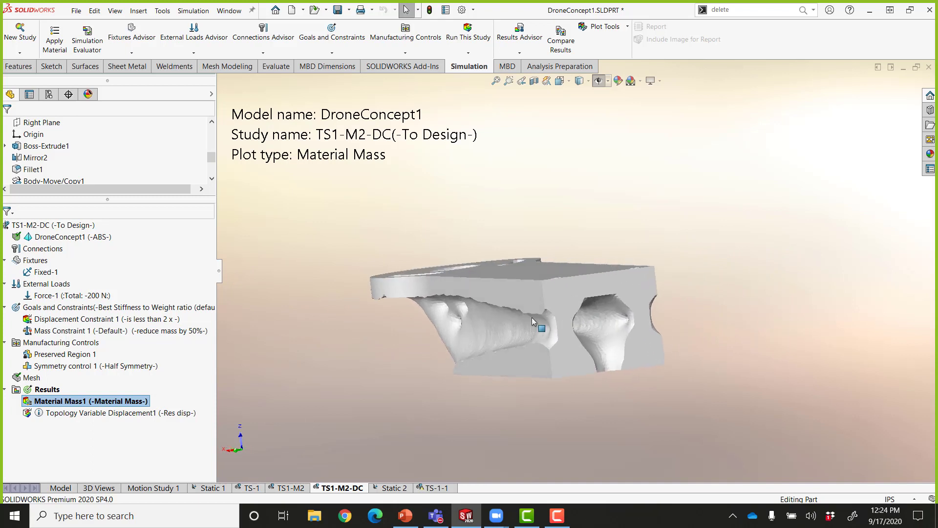
key(Left)
key(Left)
key(Left)
key(Left)
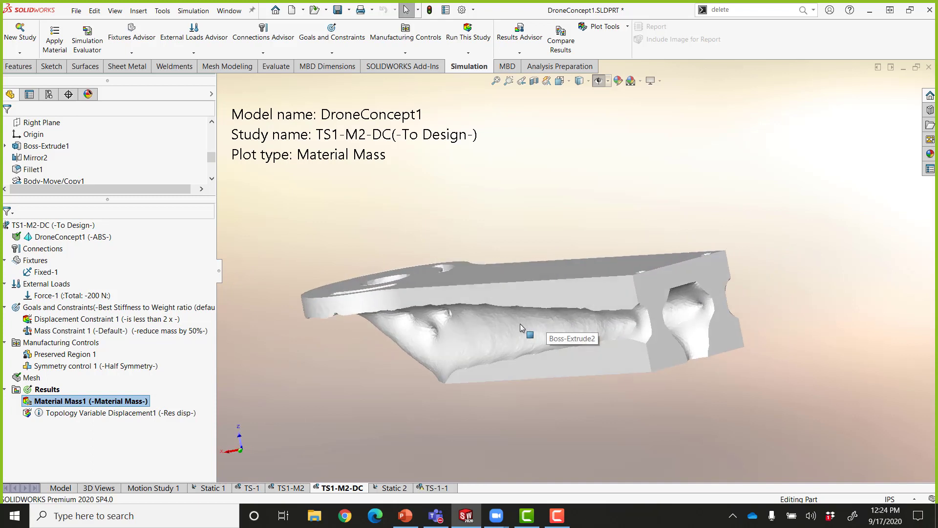
key(Left)
key(Left)
key(Left)
key(Left)
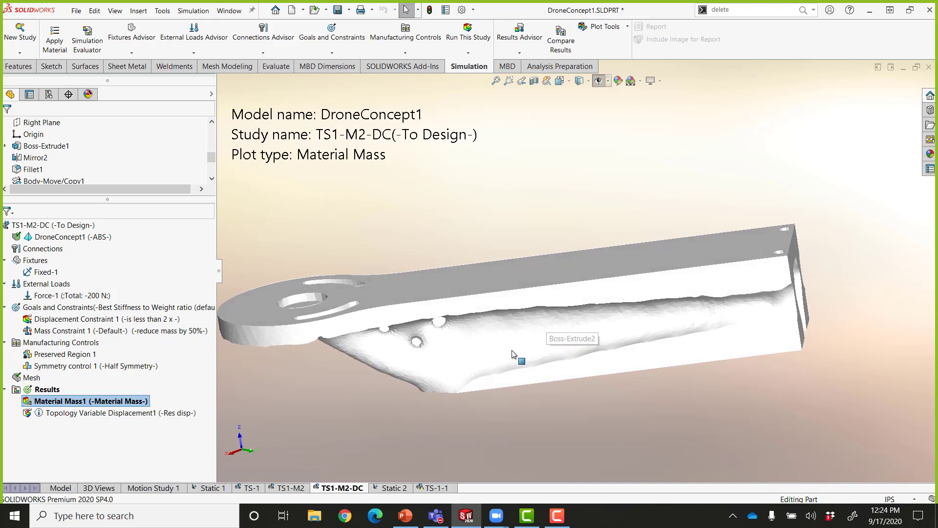
key(Left)
key(Left)
key(Left)
key(Left)
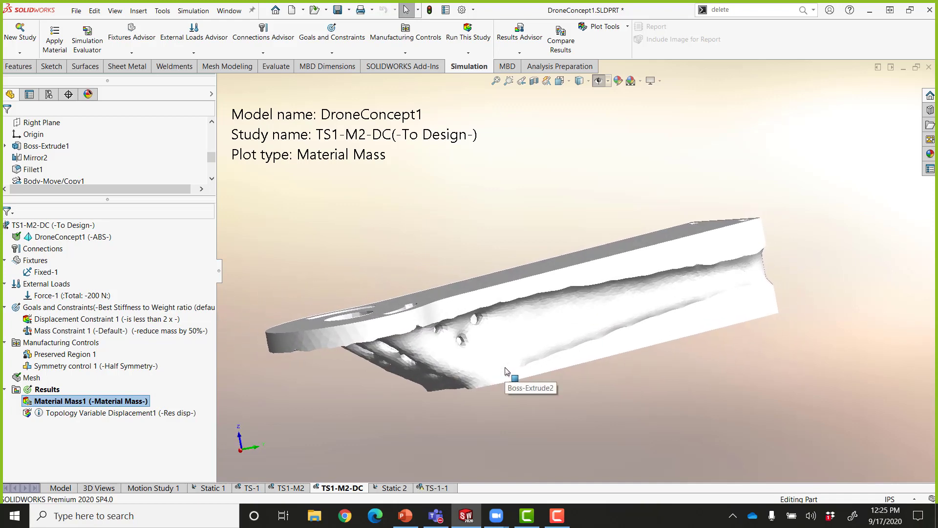
key(Left)
key(Left)
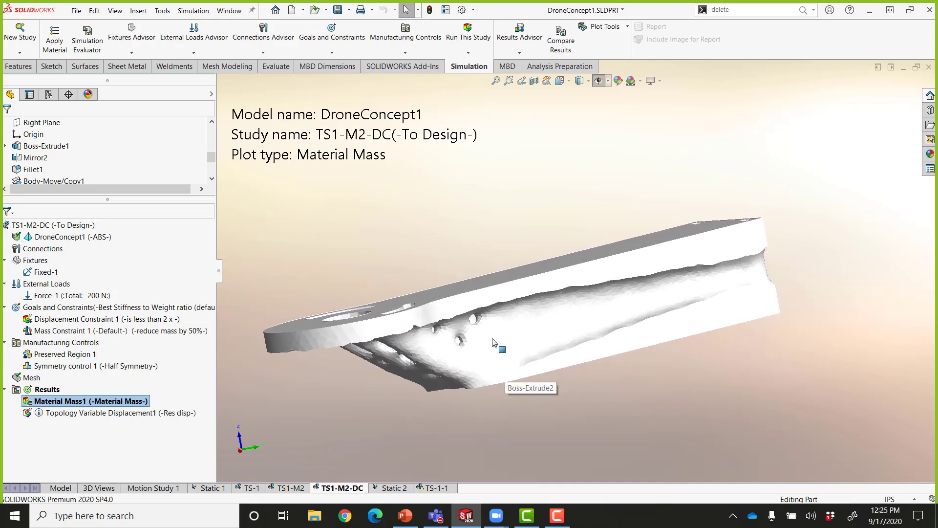
key(Left)
key(Left)
key(Left)
key(Left)
key(Left)
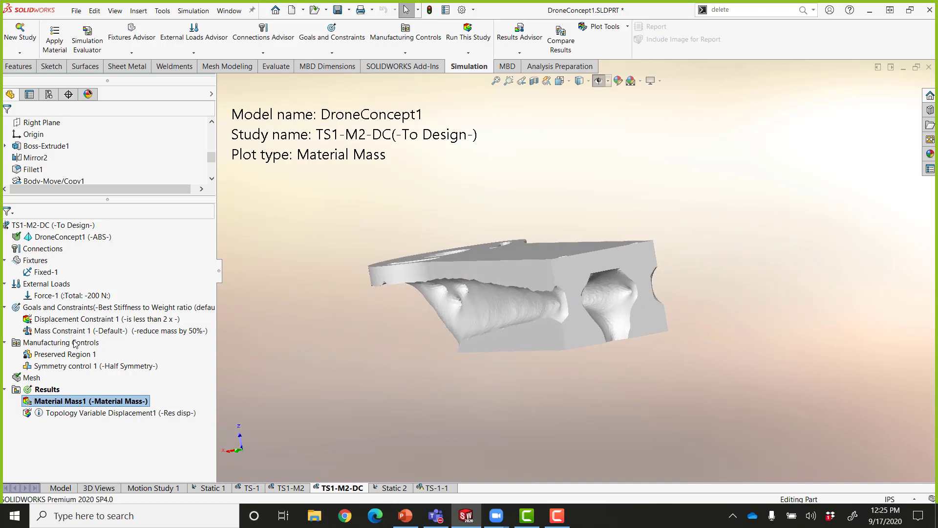
key(Left)
key(Left)
key(Left)
key(Left)
key(Left)
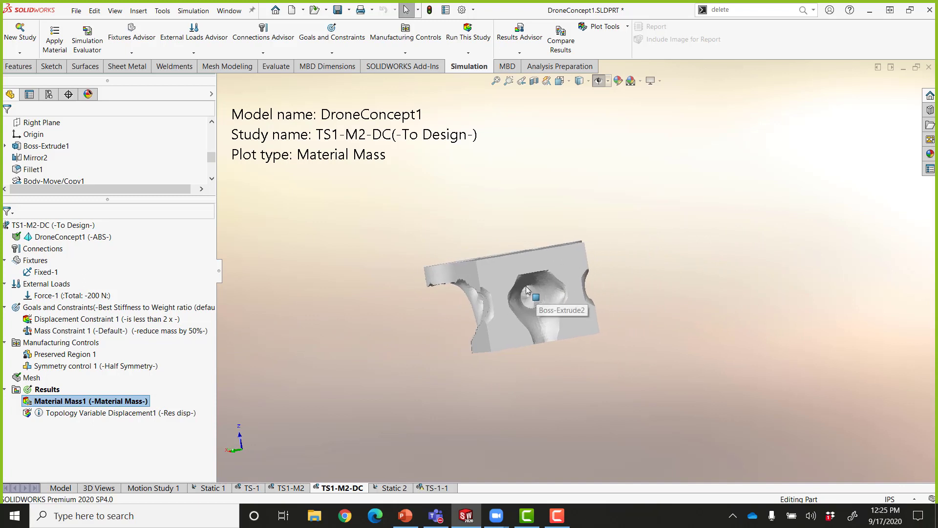
key(Left)
key(Left)
key(Left)
key(Left)
key(Left)
key(Left)
key(Left)
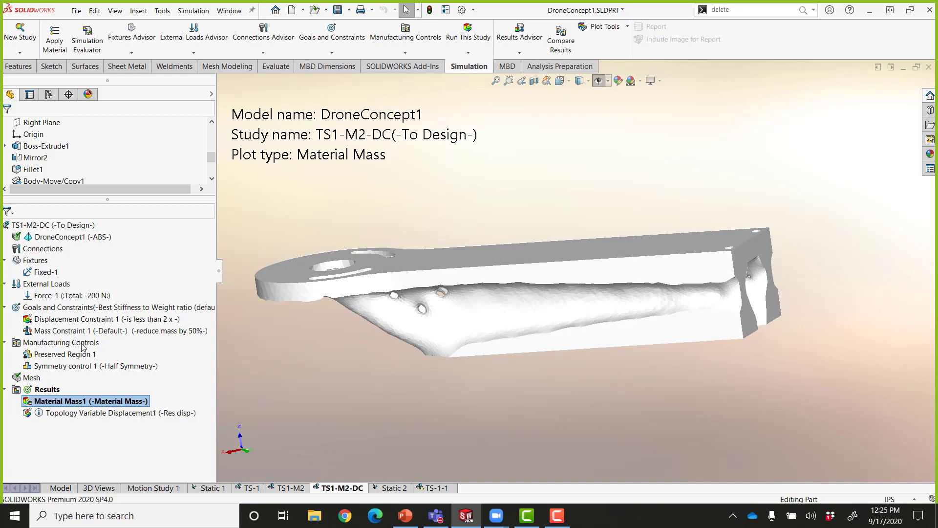
- Start a de-mold control with Mid-Plane (Both Directions) and an automatic central mid plane, using the upper edge at the arm's square end as direction
right_click(82, 344)
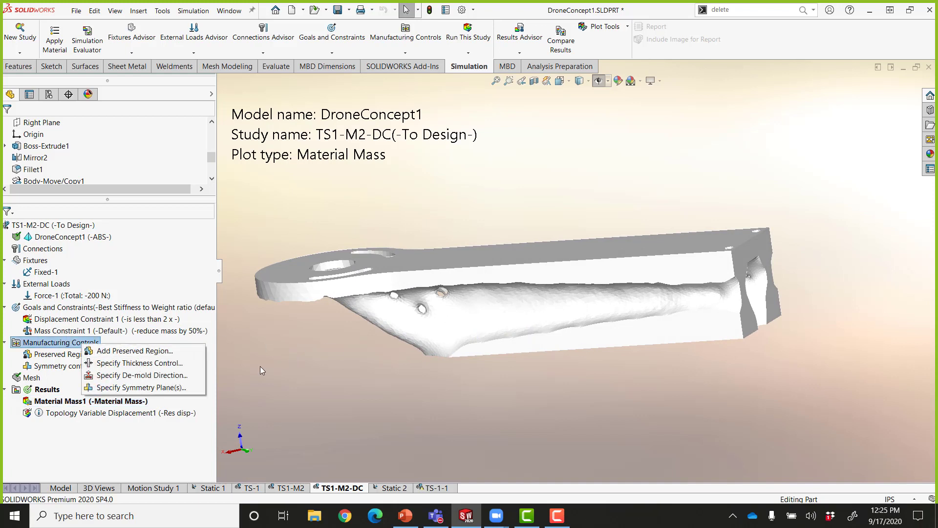
click(260, 369)
right_click(63, 344)
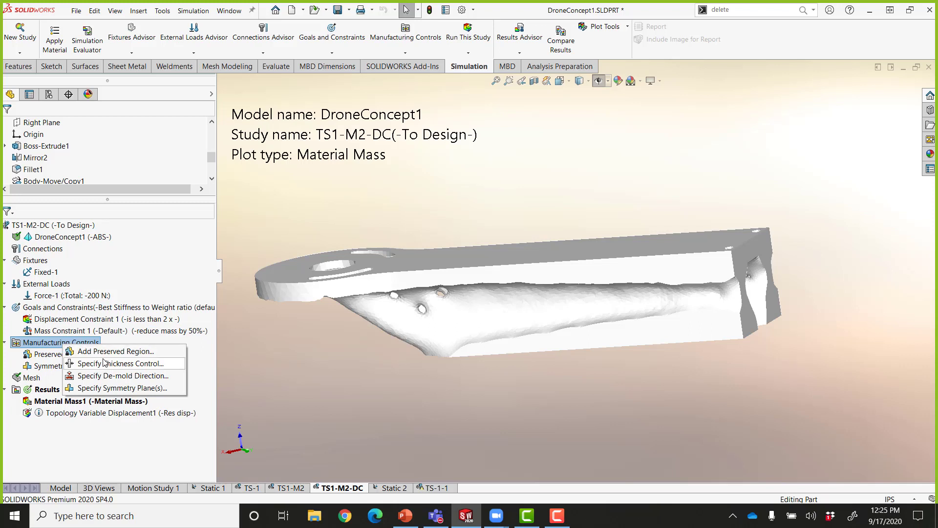
click(123, 375)
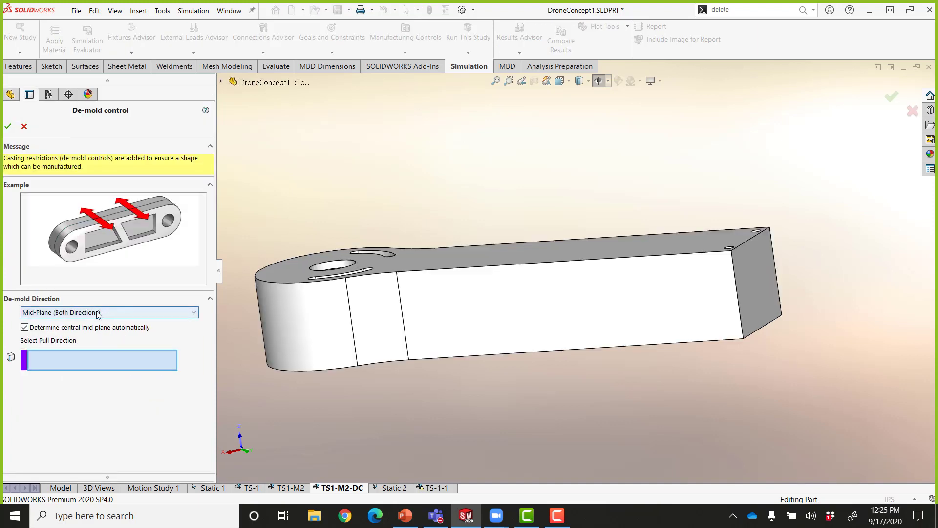
click(108, 313)
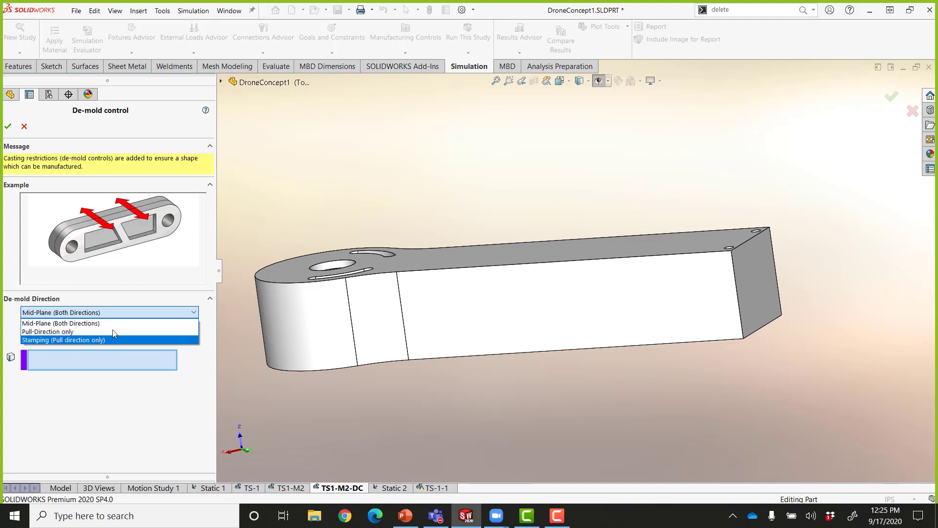
click(282, 404)
click(117, 314)
click(39, 323)
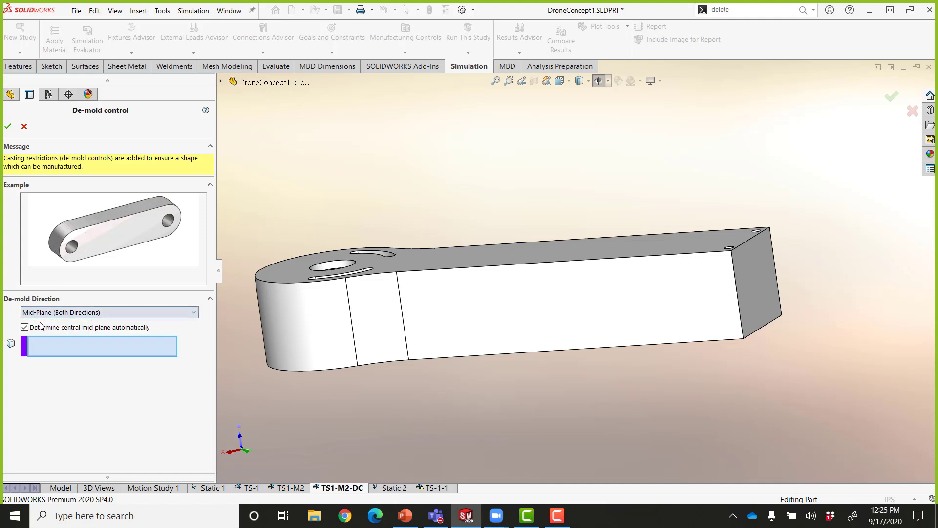
middle_drag(683, 303, 727, 295)
click(746, 277)
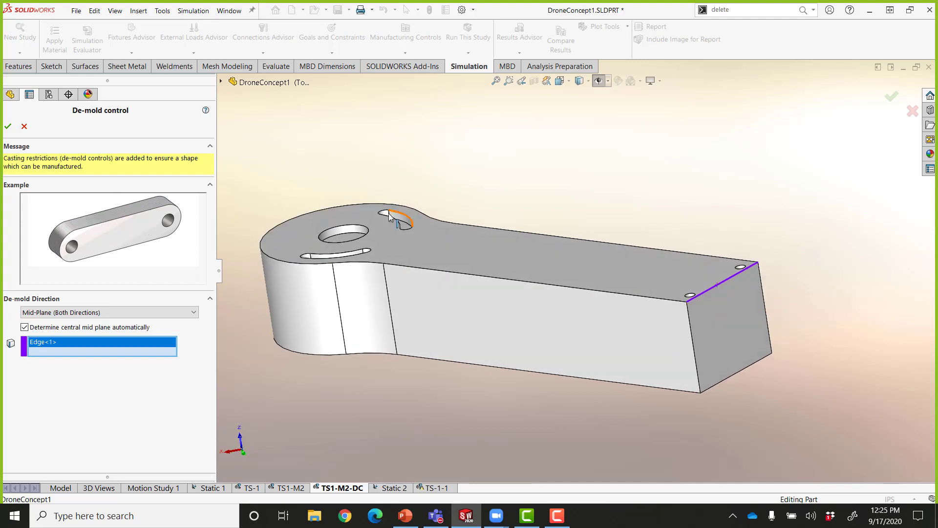
middle_drag(529, 247, 444, 363)
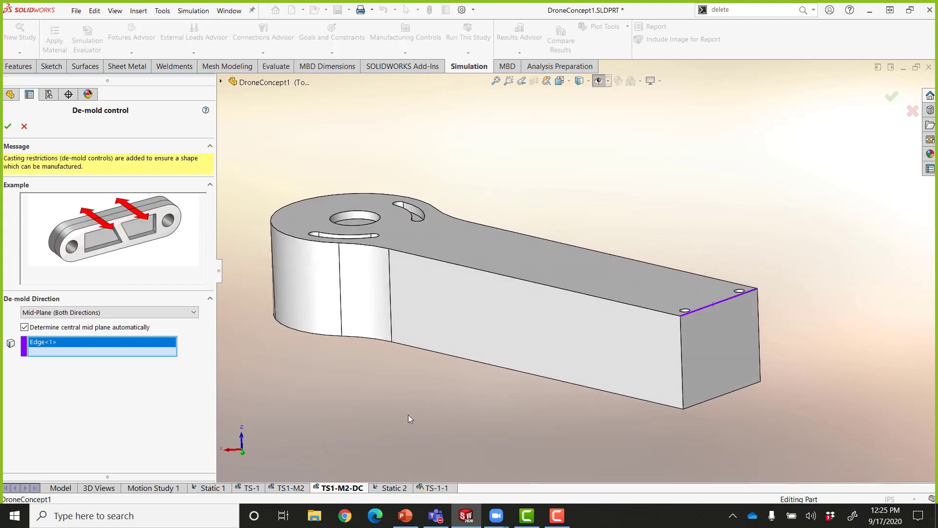
middle_drag(408, 414, 405, 414)
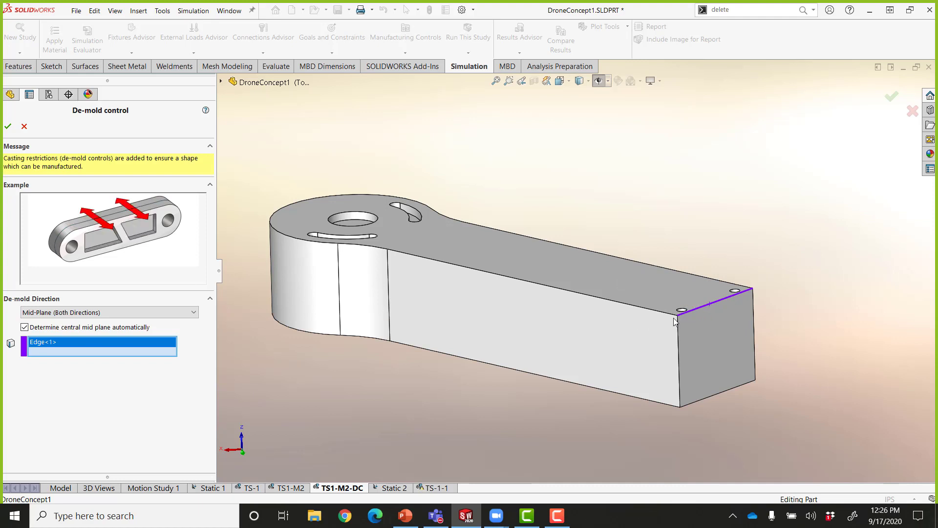
- Compare the Mid-Plane and Stamping de-mold examples, then apply the control as Stamping (Pull direction only) along the selected edge
click(140, 311)
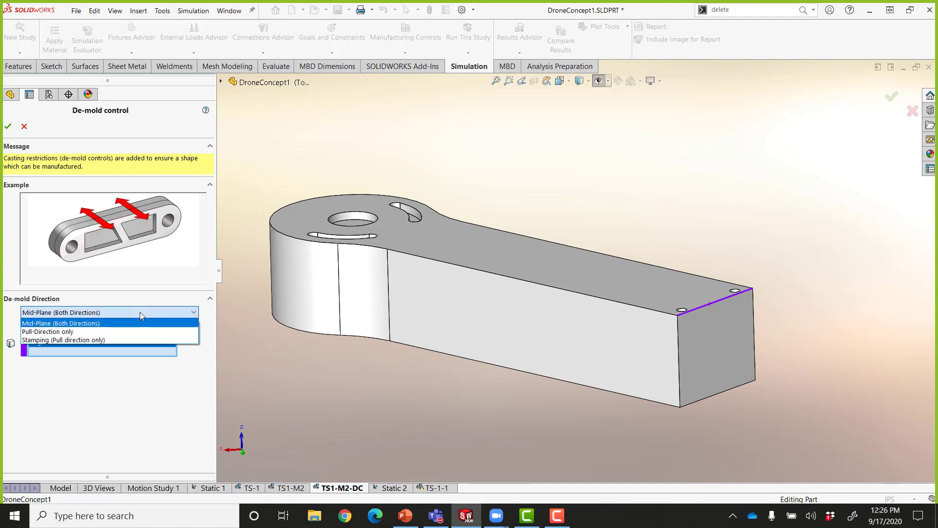
click(113, 339)
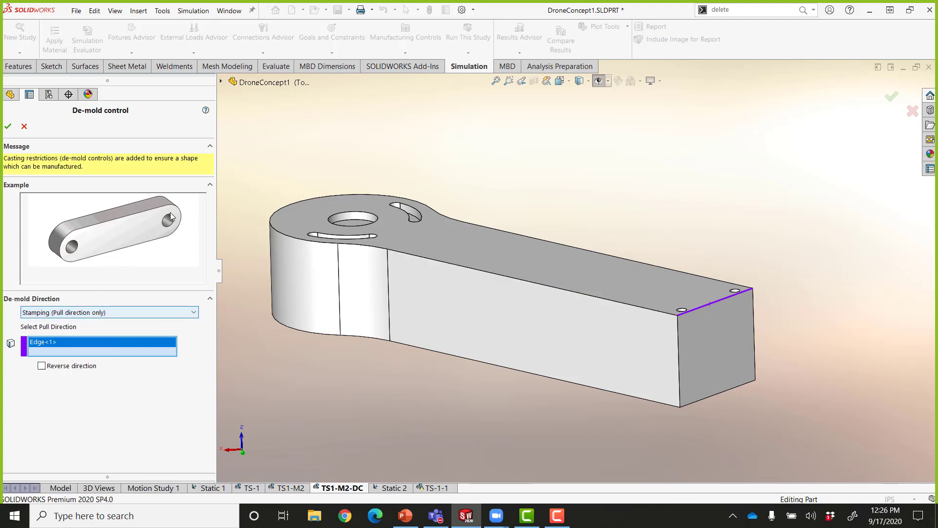
click(111, 312)
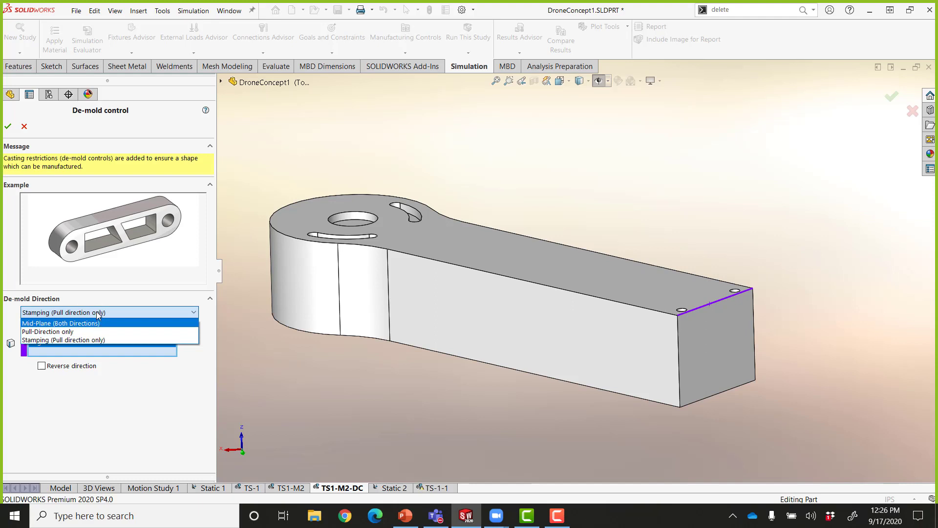
click(96, 312)
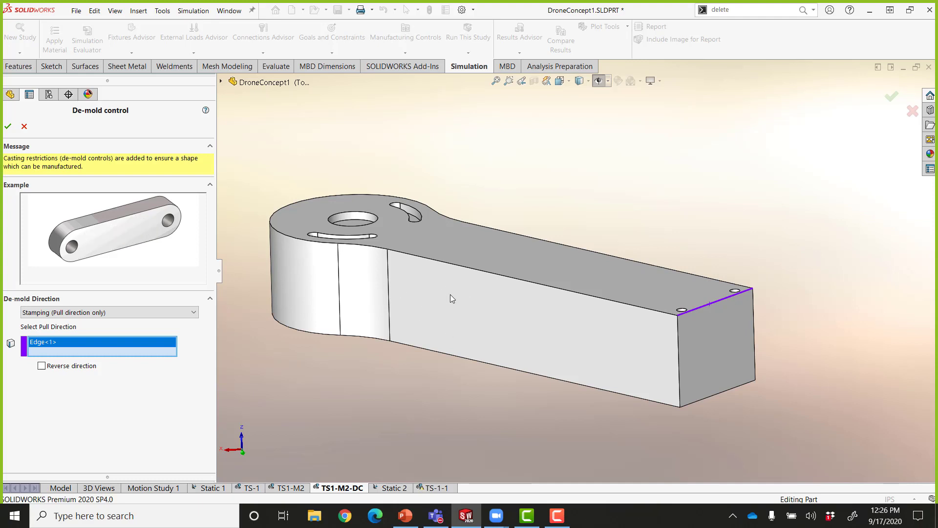
middle_drag(440, 307, 435, 293)
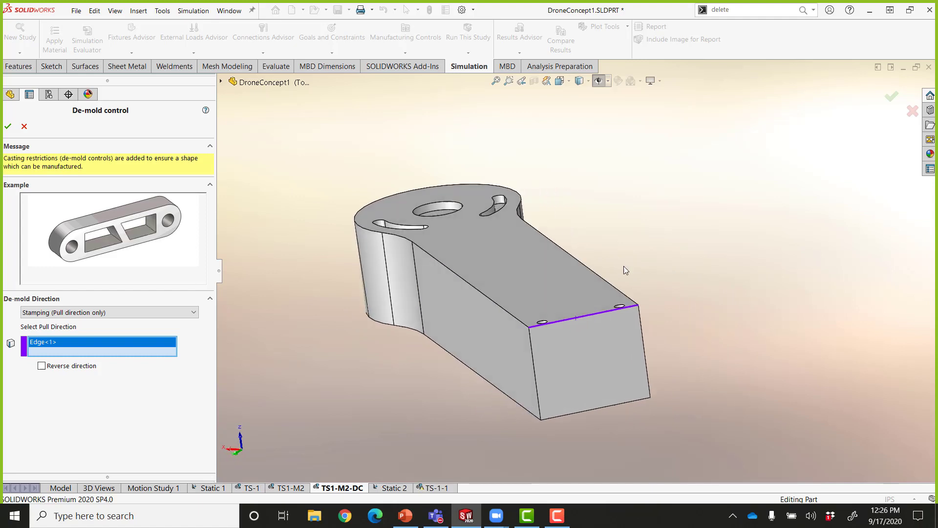
click(81, 313)
click(81, 323)
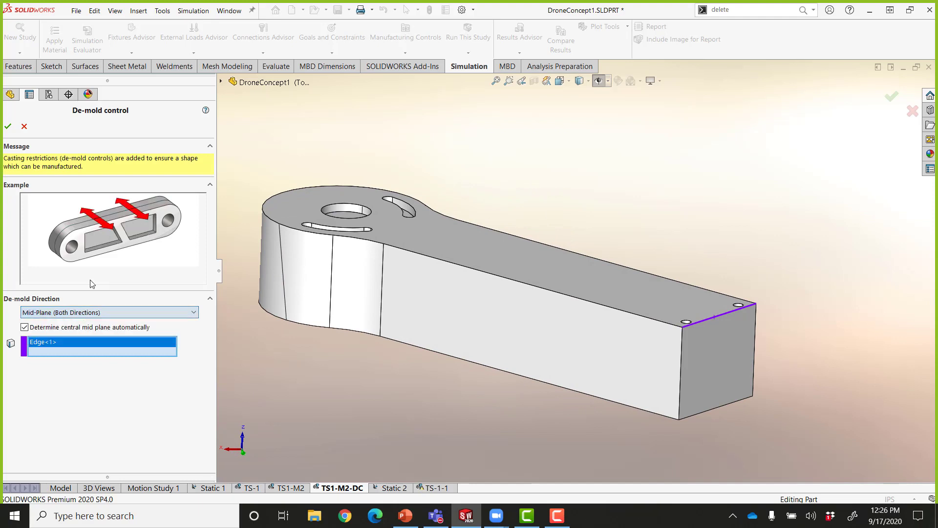
click(98, 312)
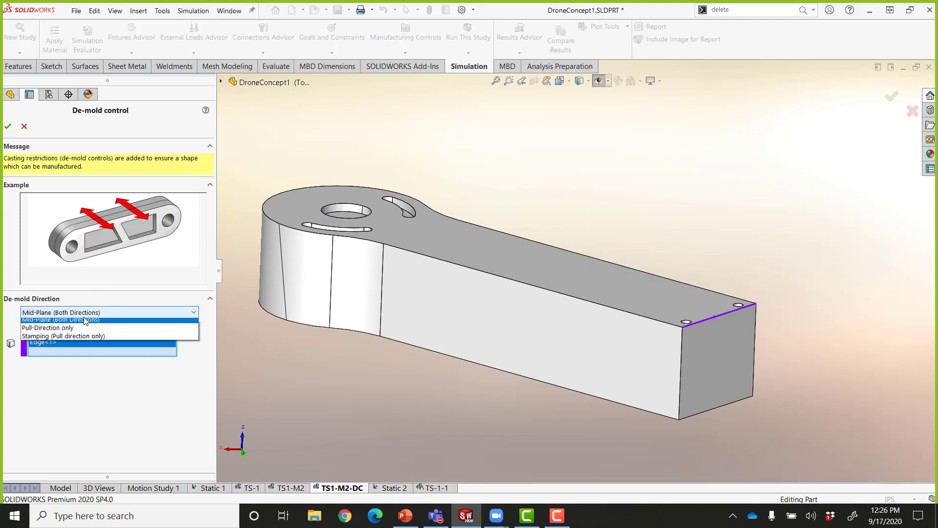
click(71, 341)
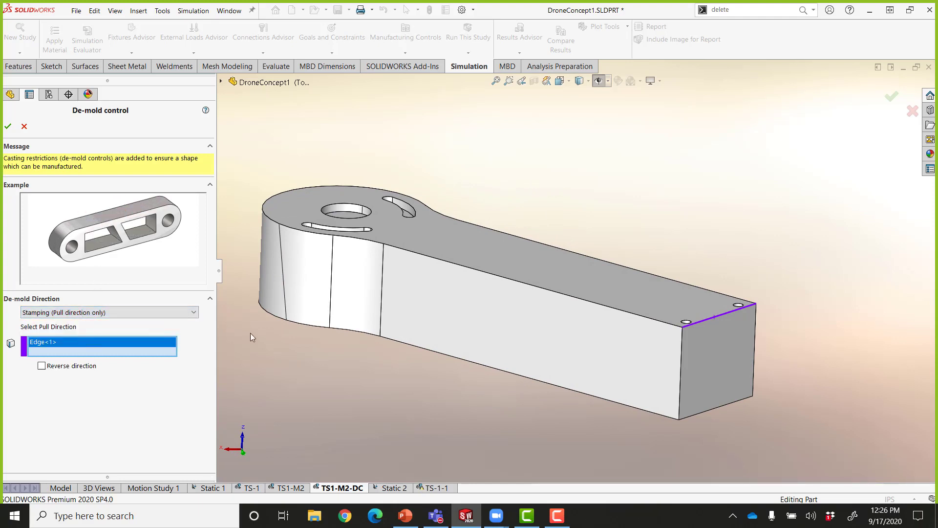
click(8, 127)
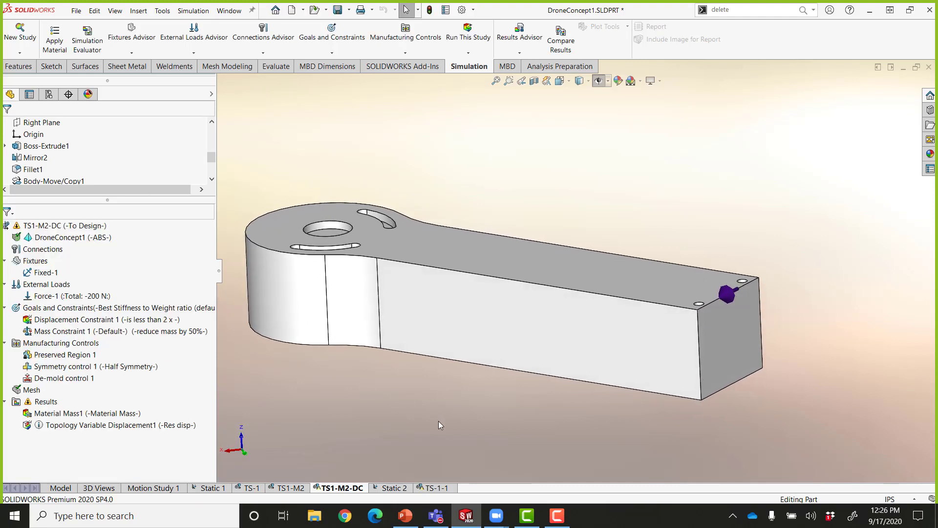
- Switch to PowerPoint and present the slides starting from "Back to the Drawing Board"
click(406, 516)
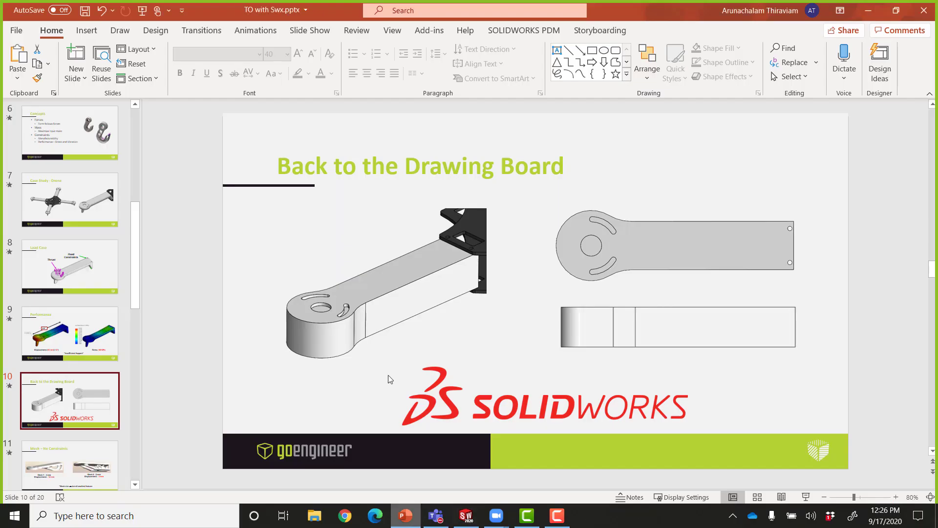
click(805, 496)
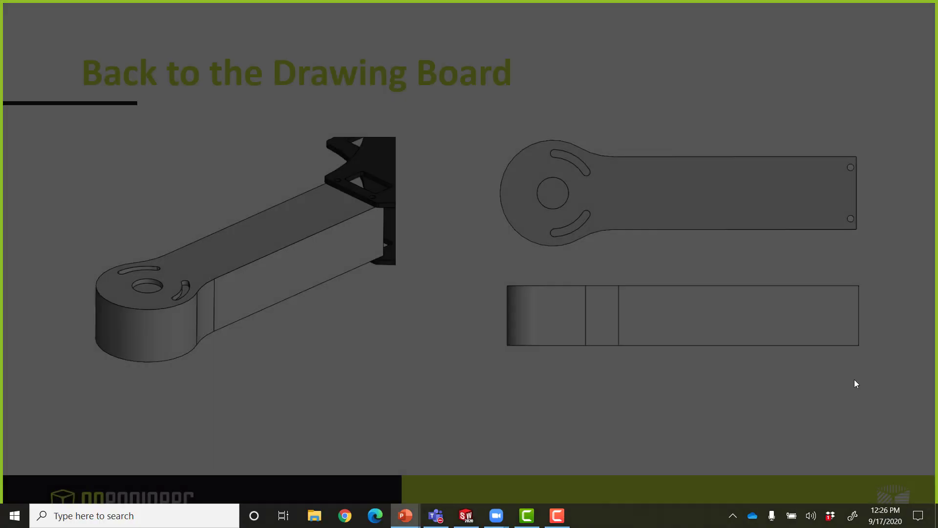
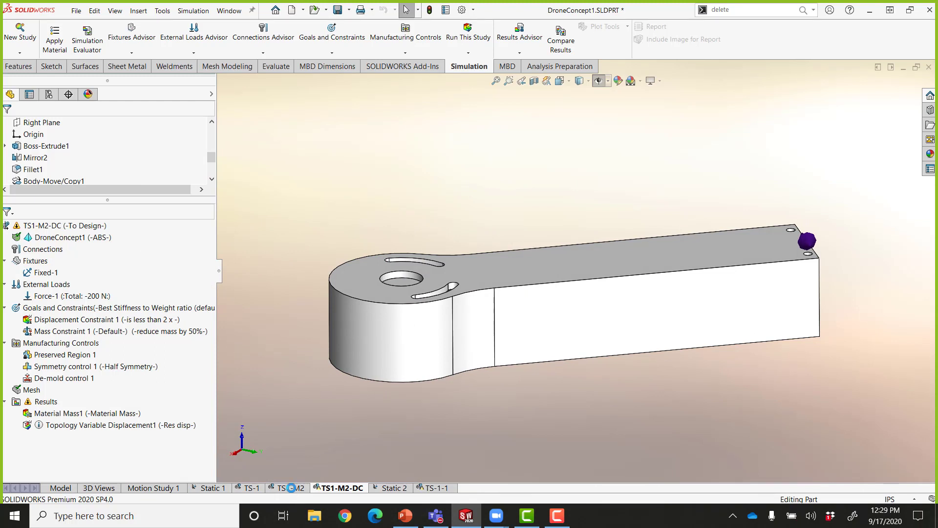
- Switch back to SOLIDWORKS, activate the TS-1 study and display its Material Mass plot
click(291, 488)
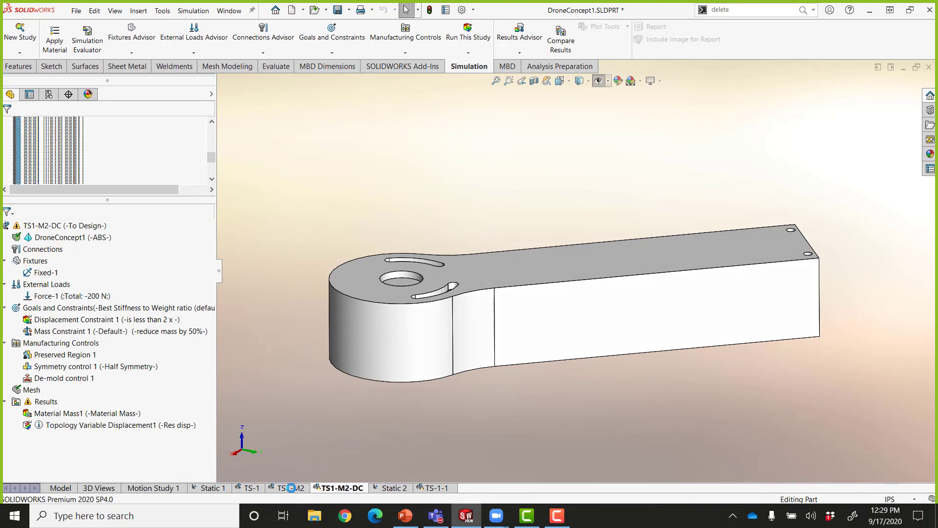
click(251, 486)
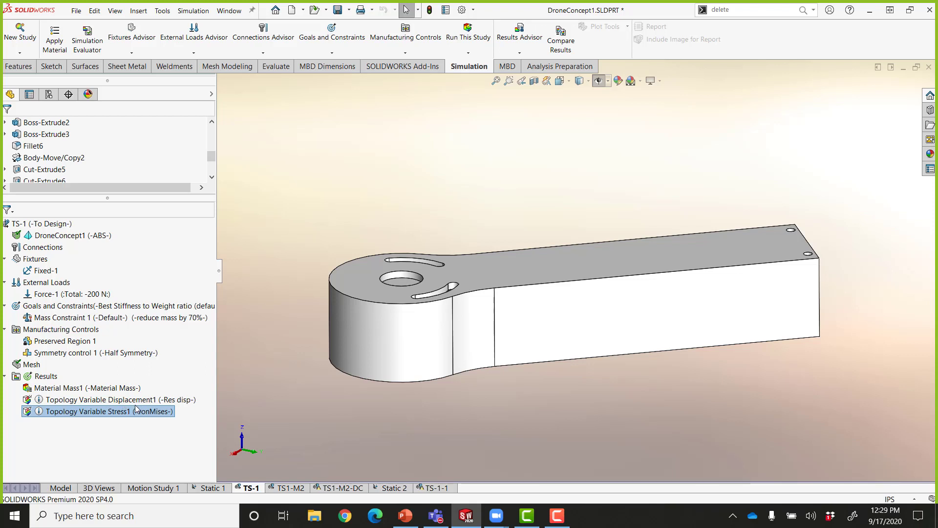
double_click(96, 389)
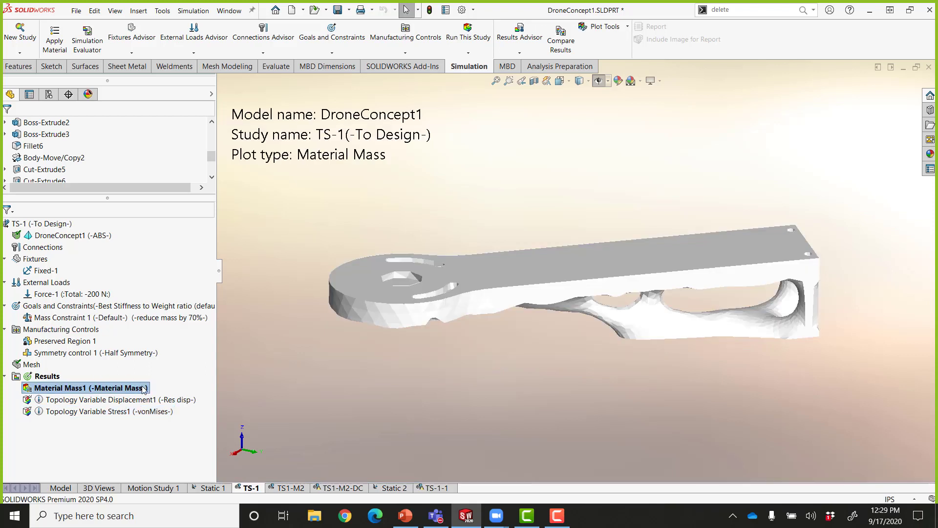
- Start exporting TS-1's smoothed mesh into a new part file named Ts1-new
right_click(106, 391)
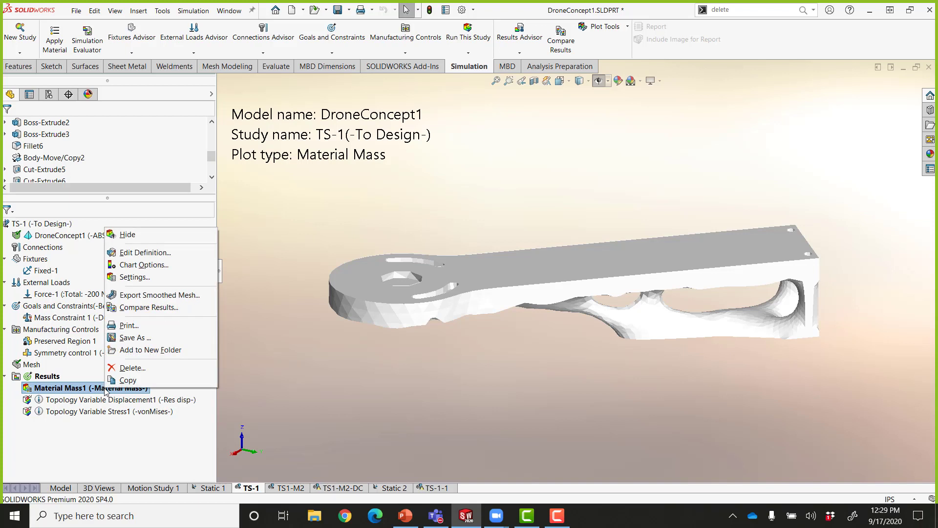
click(176, 295)
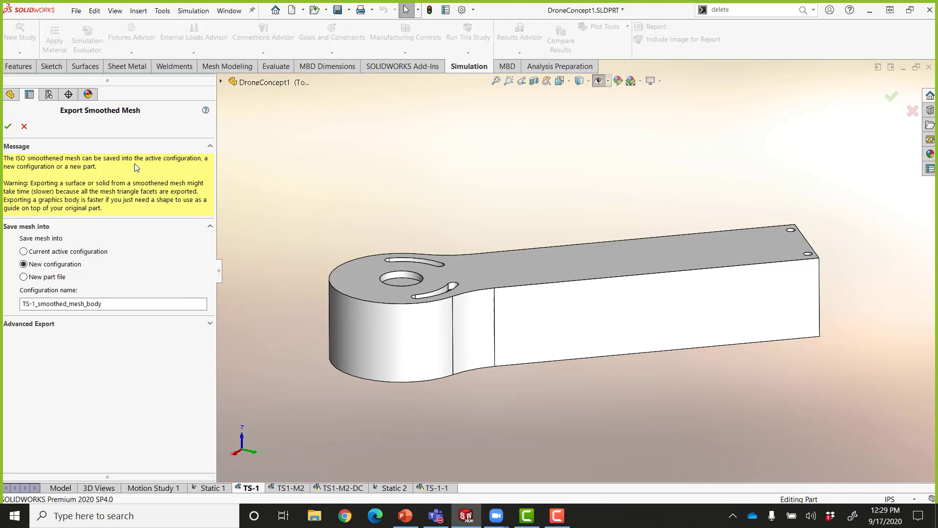
click(49, 277)
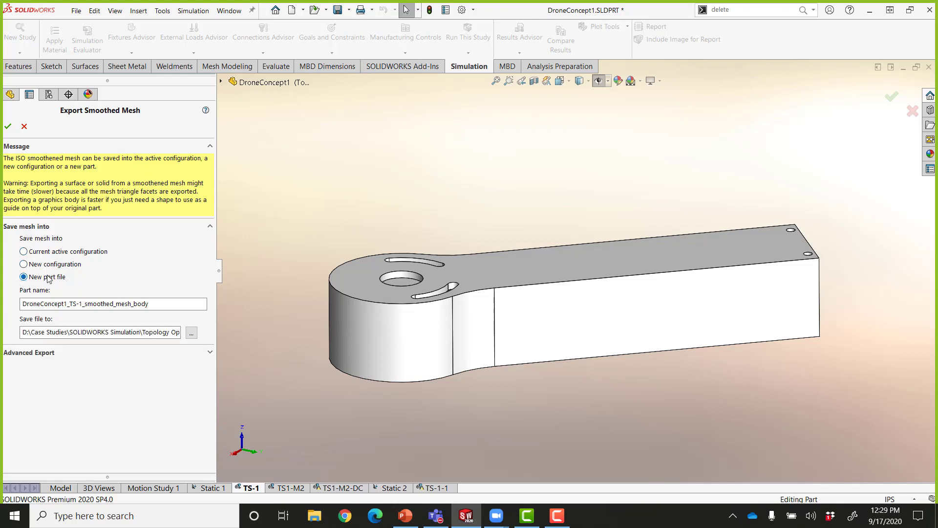
double_click(168, 308)
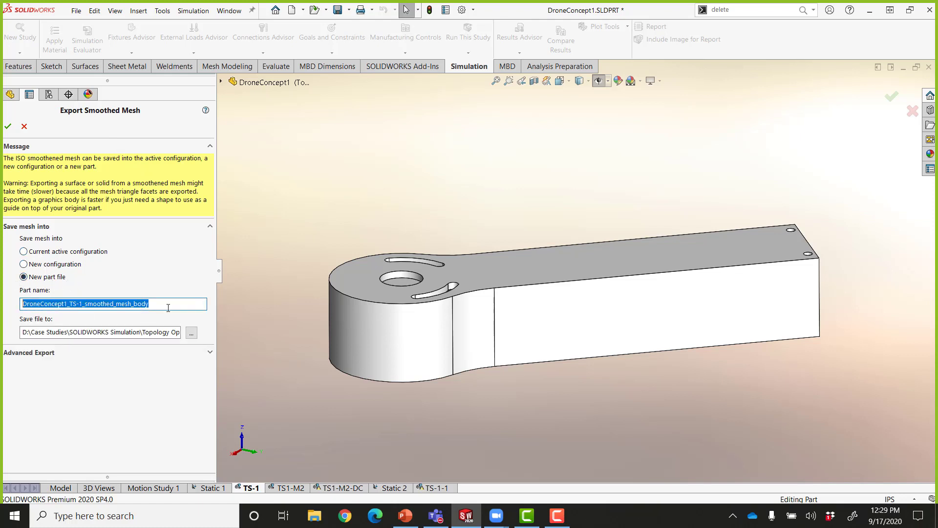
text(Ts1-new)
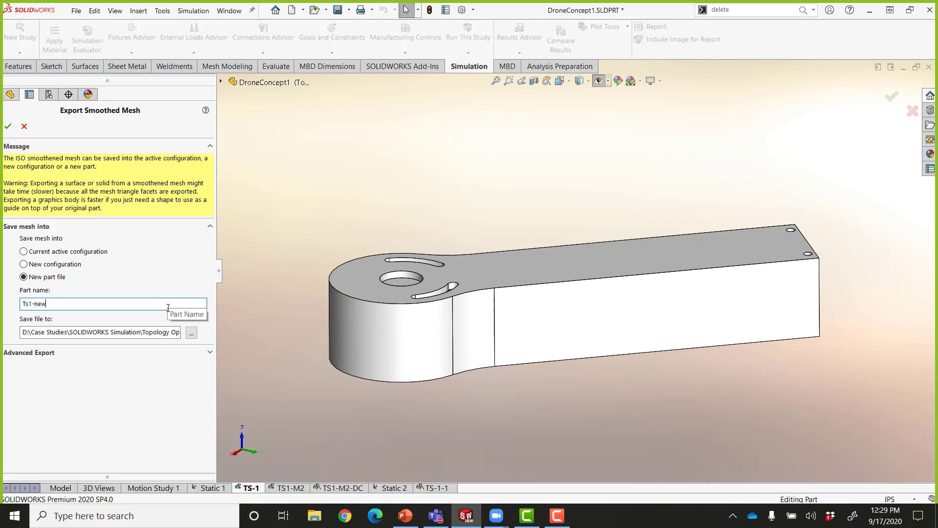
- Compare the advanced export body types and read the Export Smoothed Mesh help on graphics, solid and surface bodies
click(211, 353)
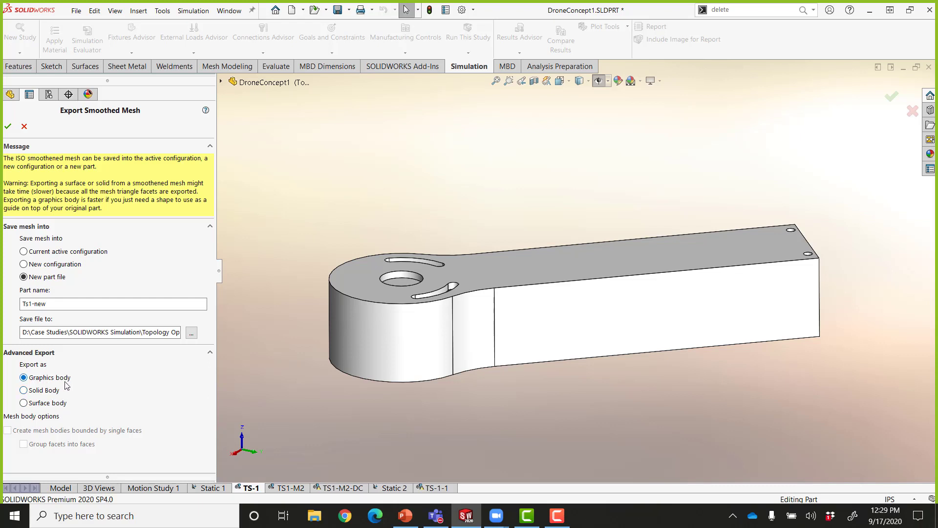
click(23, 391)
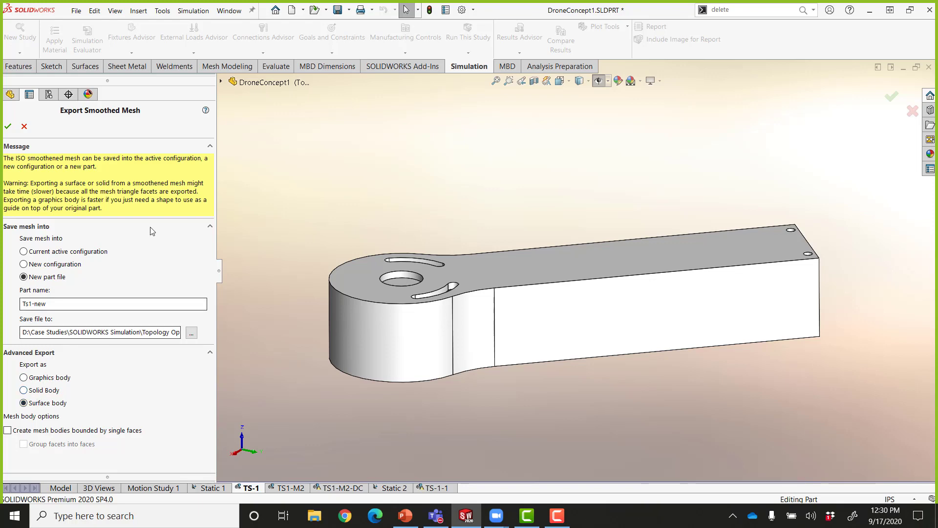
click(205, 111)
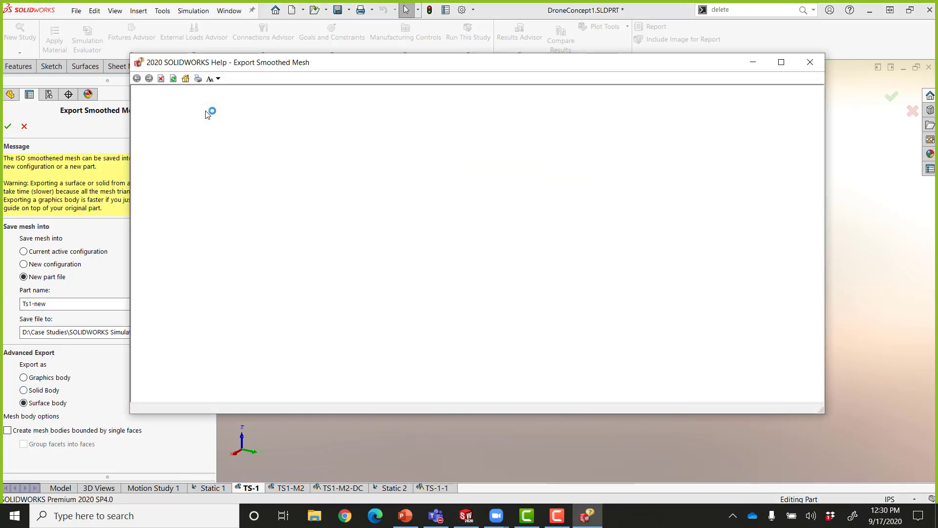
scroll(440, 298, down, 4)
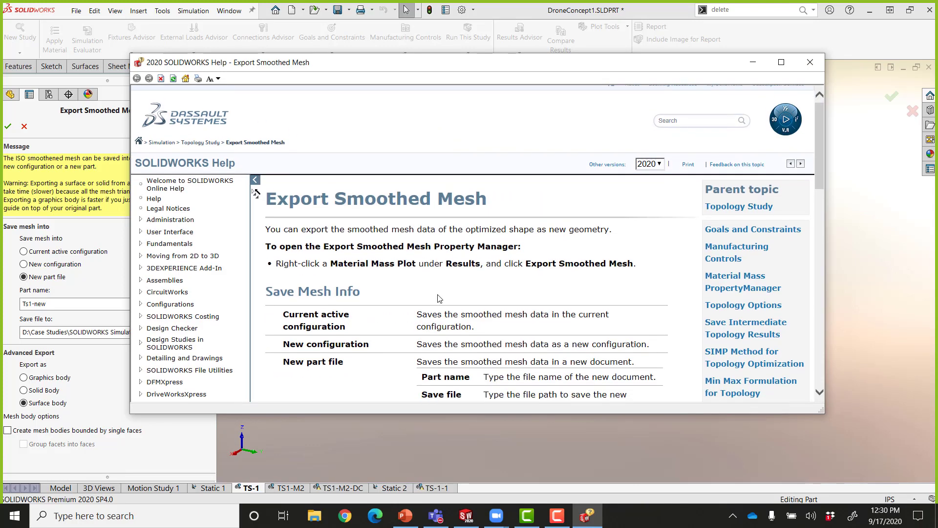
scroll(409, 345, down, 3)
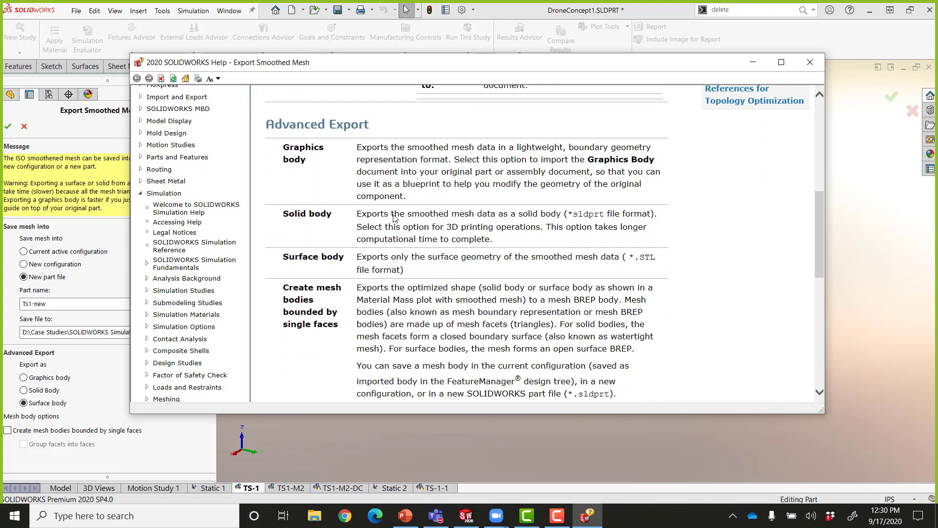
click(810, 62)
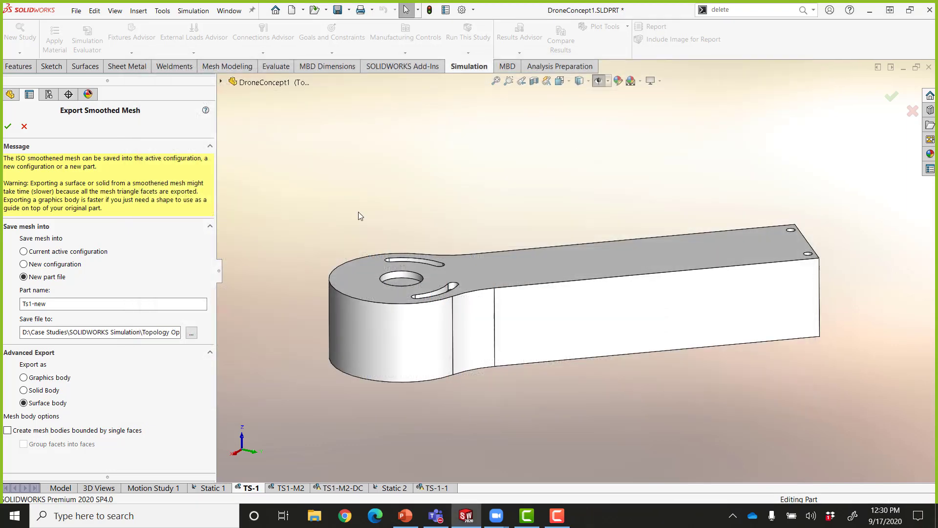
- Set the smoothed mesh to export as a graphics body, choose the conept1 folder as destination and run the export
click(24, 378)
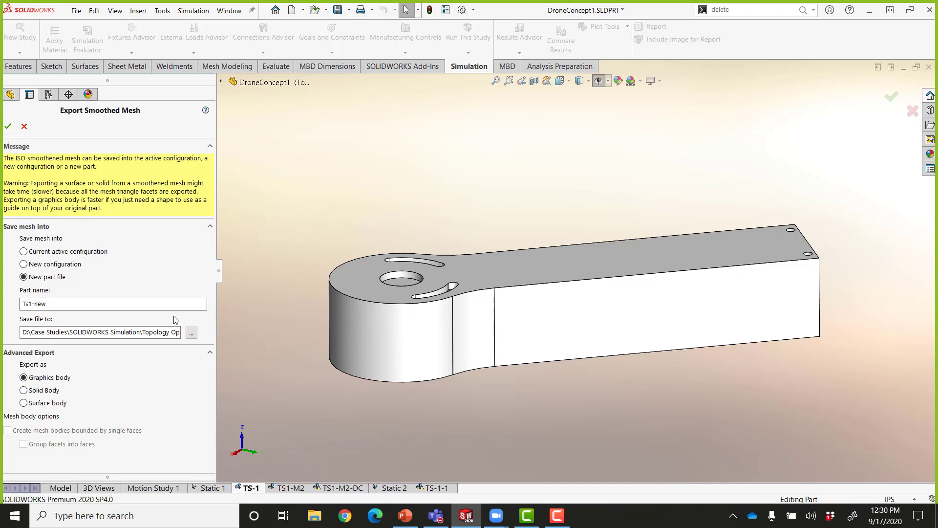
click(191, 332)
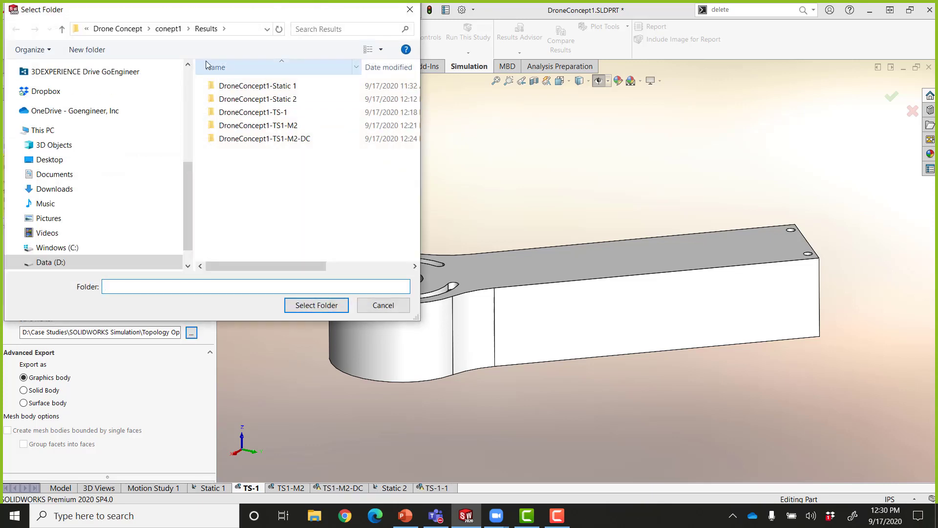
click(167, 29)
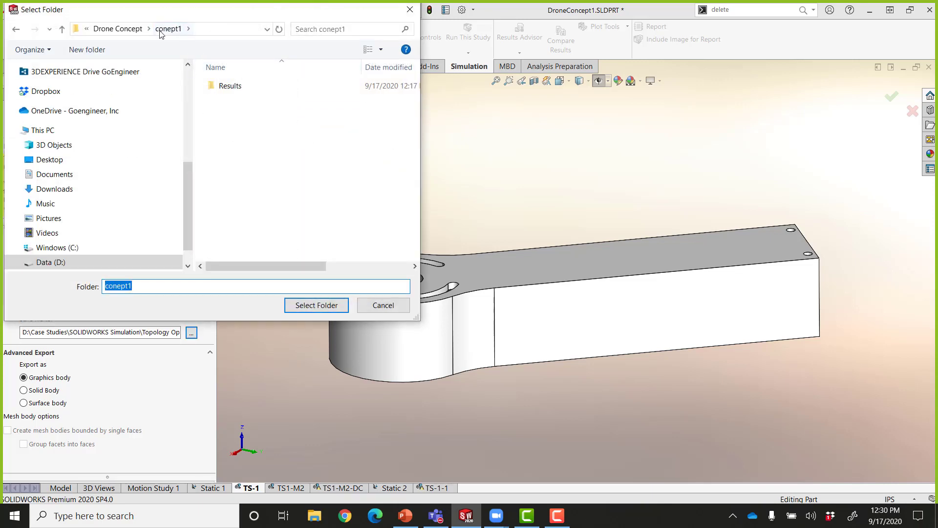
click(313, 307)
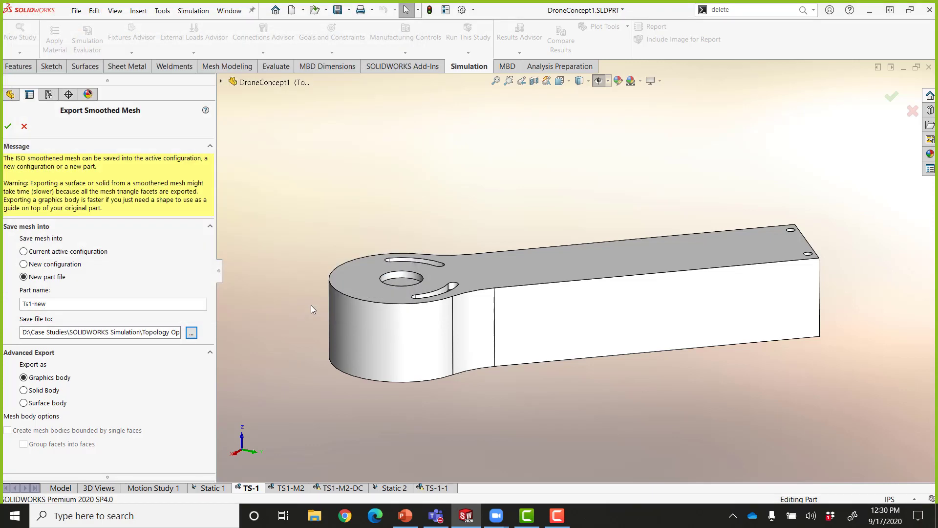
click(9, 127)
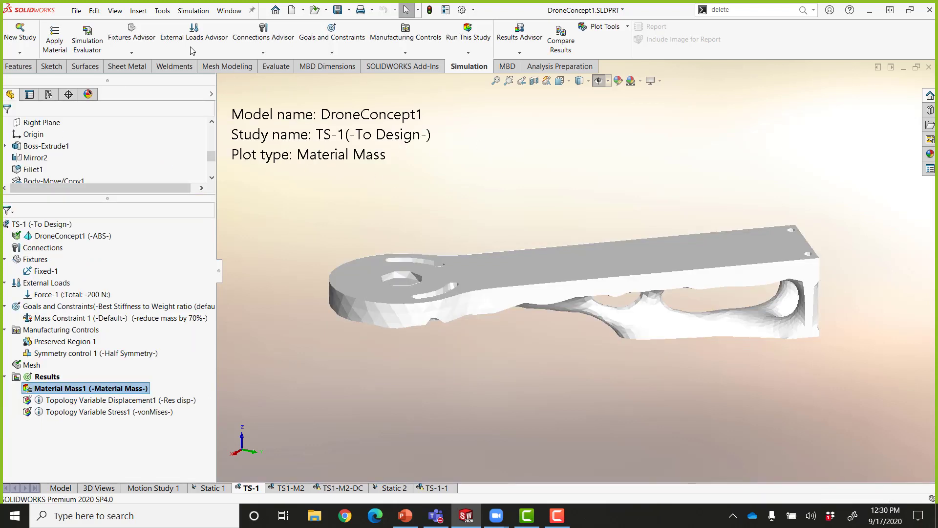
- Open the exported part Ts1-new.SLDPRT from the conept1 folder
click(75, 10)
click(91, 37)
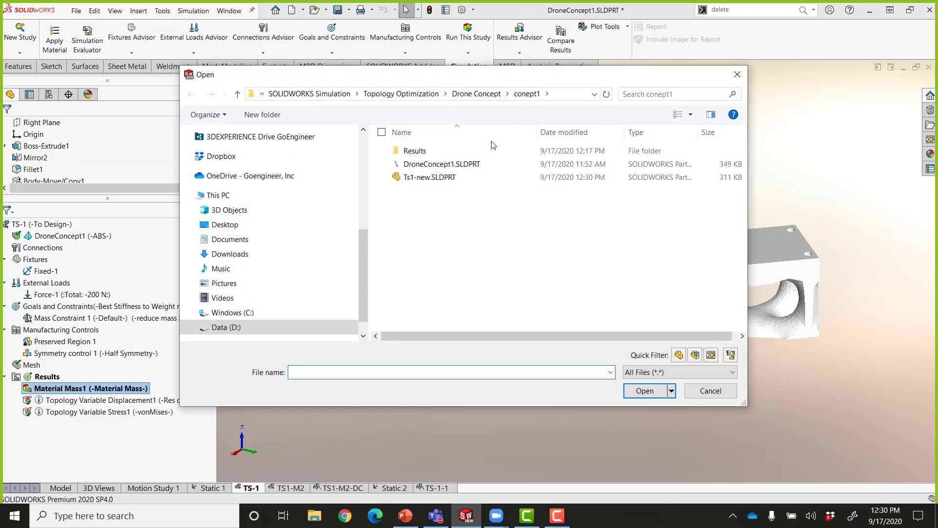
click(467, 179)
double_click(466, 177)
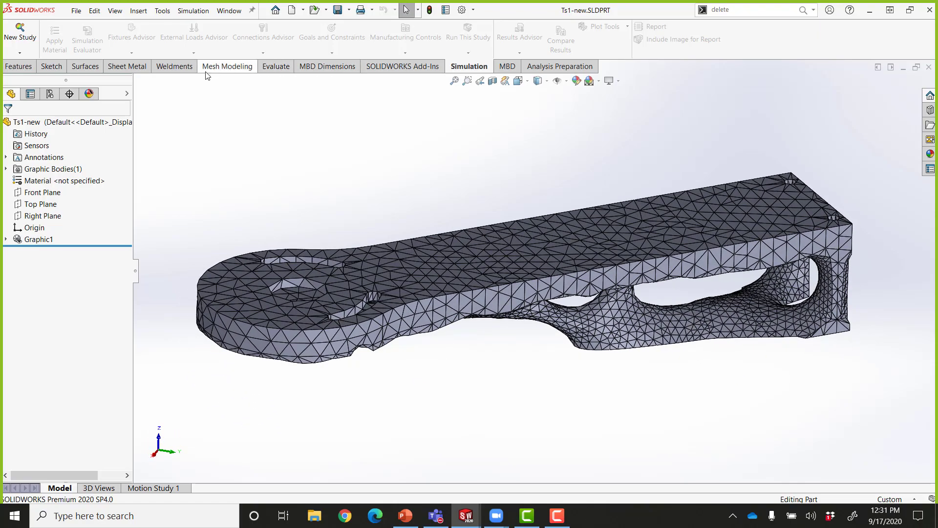
- Show the mesh modeling commands, then check the graphics body's facet and vertex counts and examine the arm's openings
click(207, 69)
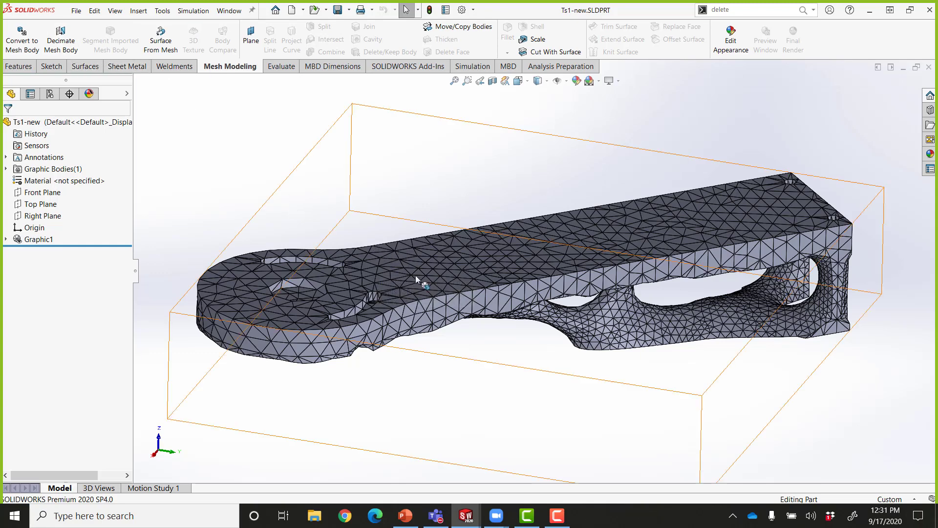
mouse_move(415, 274)
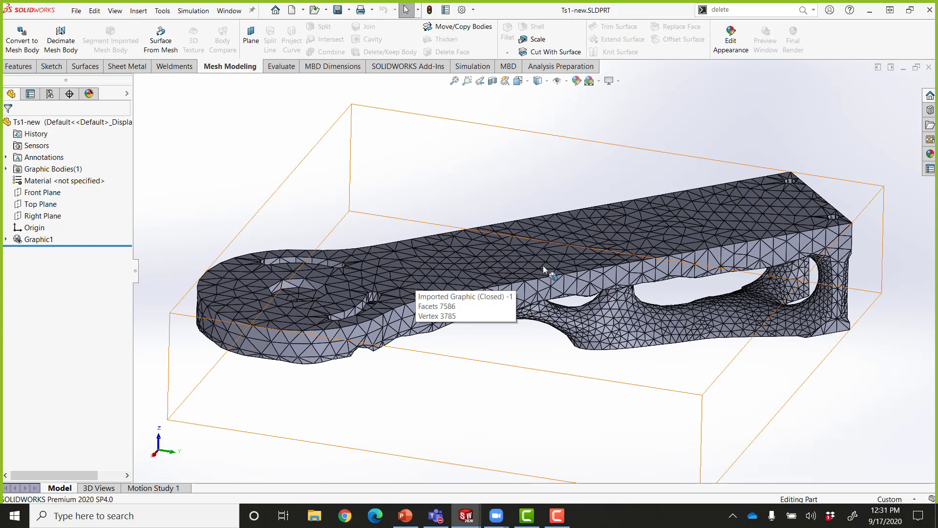
middle_drag(472, 263, 464, 263)
middle_drag(389, 327, 277, 171)
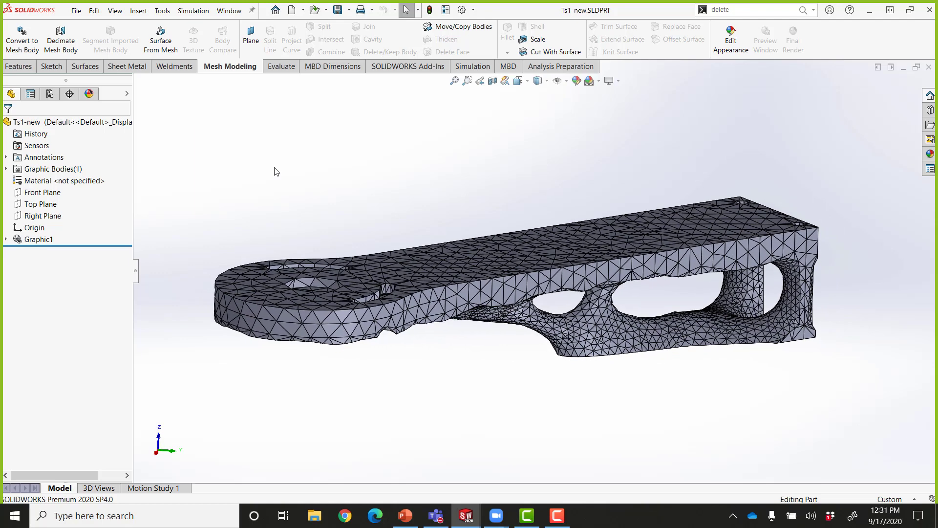
- Open TS1-M2-DC-St.SLDPRT from the Drone Concept folder and decline feature recognition
click(77, 10)
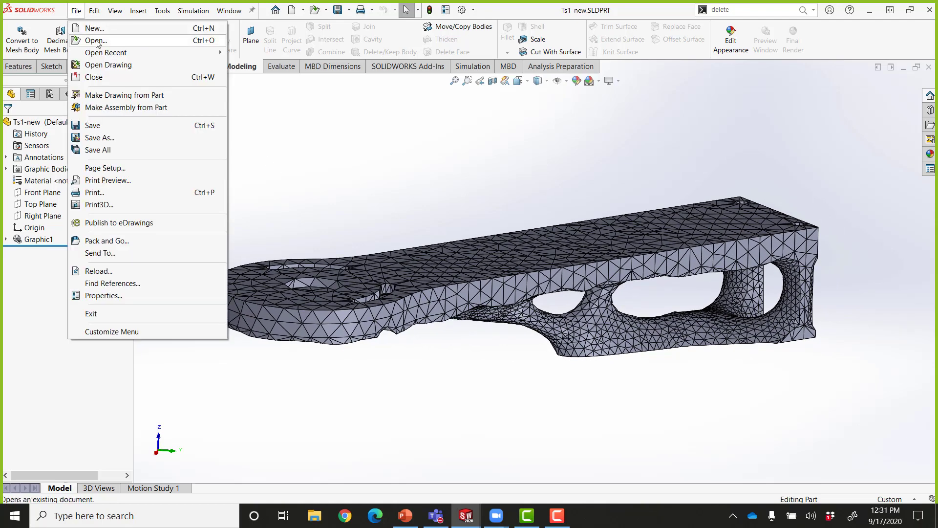
click(96, 40)
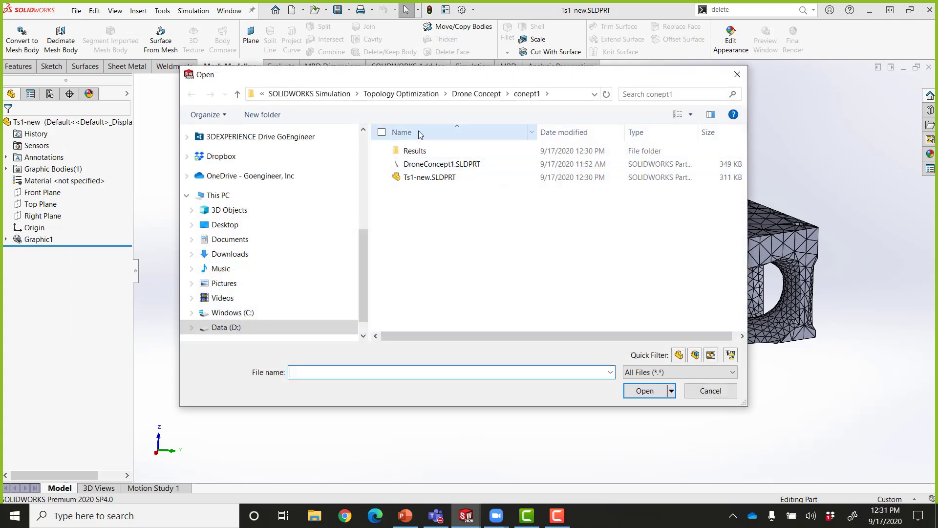
click(474, 94)
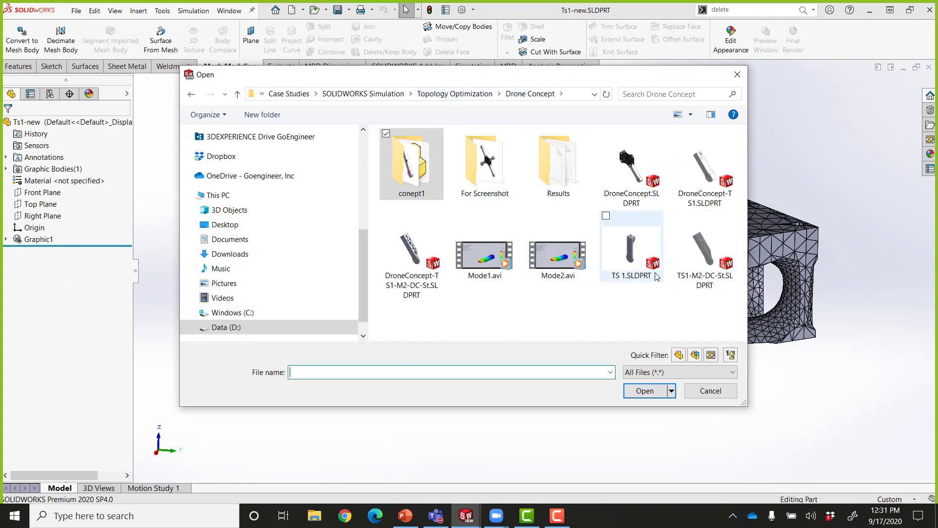
click(703, 259)
click(645, 391)
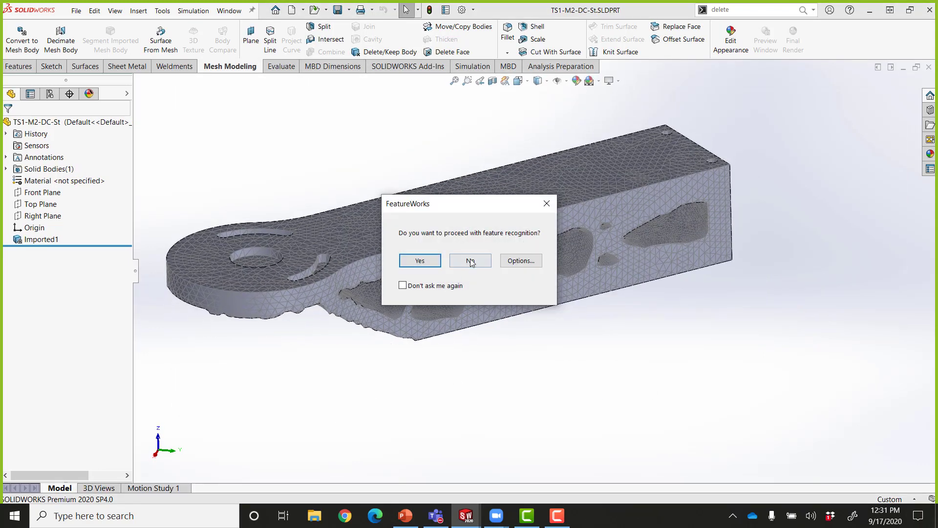
click(470, 261)
- Open DroneConcept-TS1-M2-DC-St.SLDPRT and activate its To Design configuration
click(77, 10)
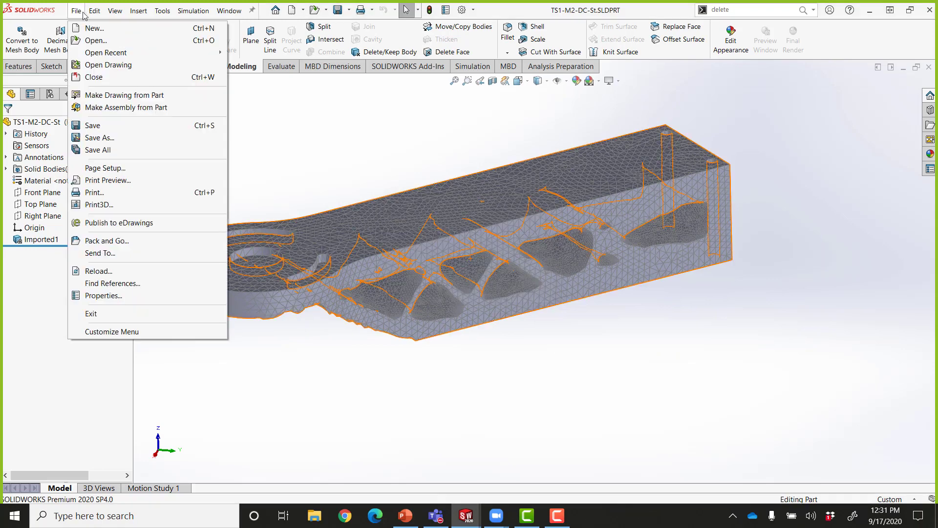
click(93, 41)
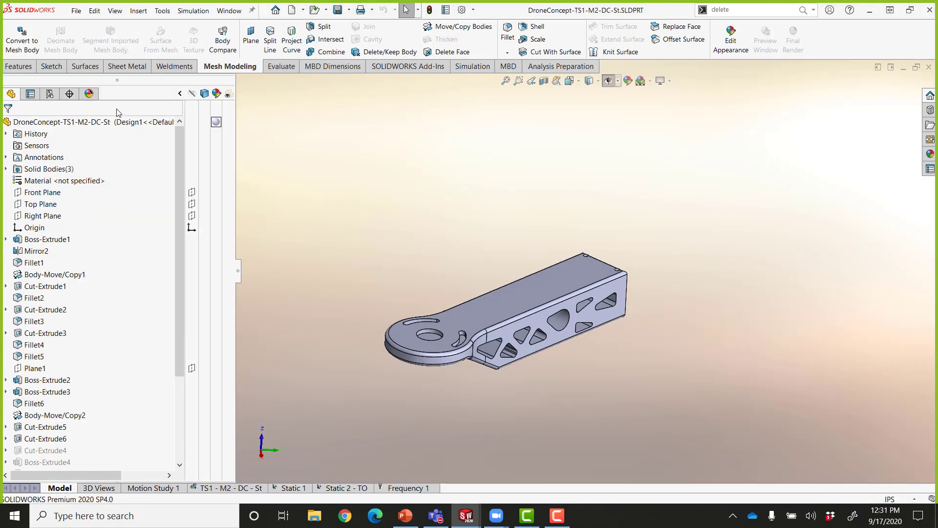
click(49, 93)
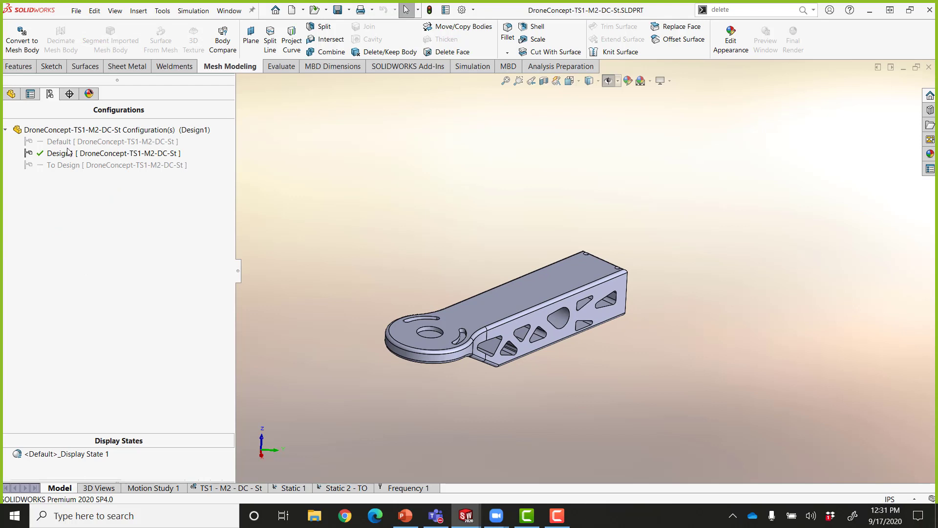
double_click(68, 165)
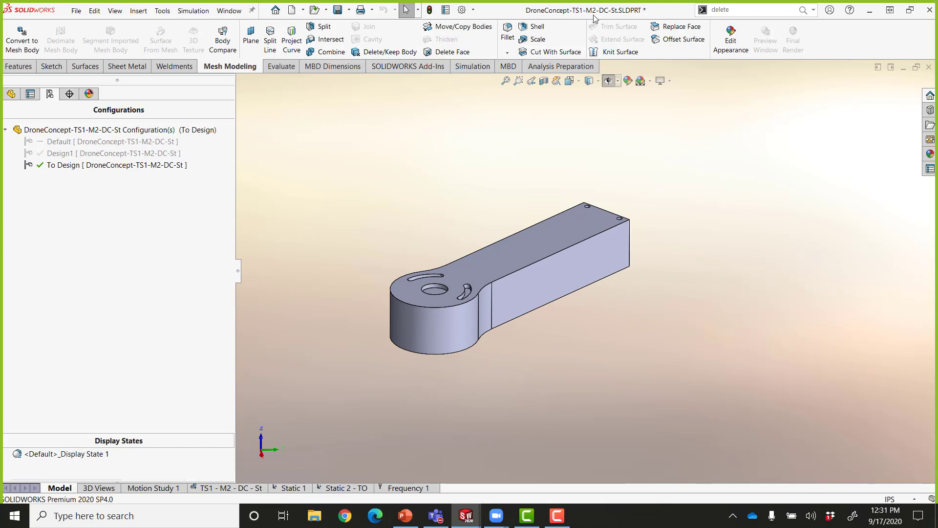
- Open the TS1 - M2 - DC - St topology study and examine its Material Mass1 plot from the side
click(244, 488)
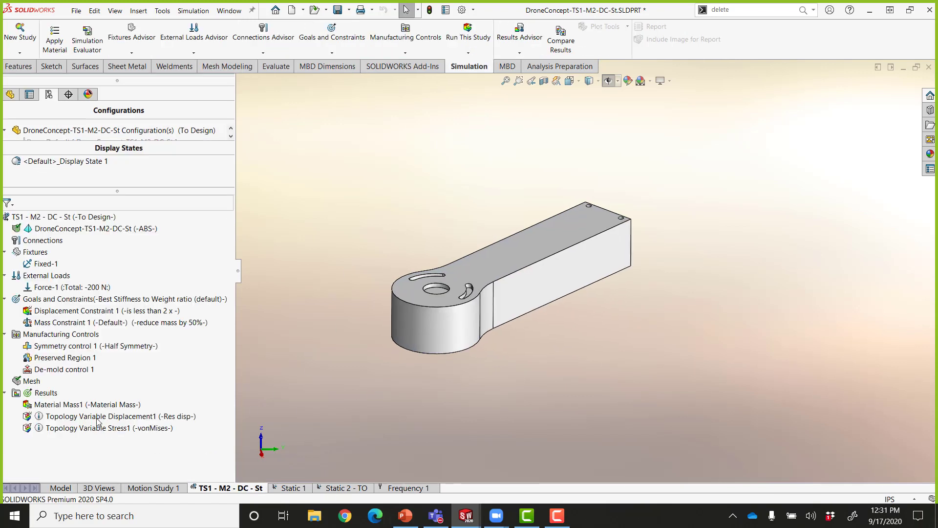
double_click(91, 405)
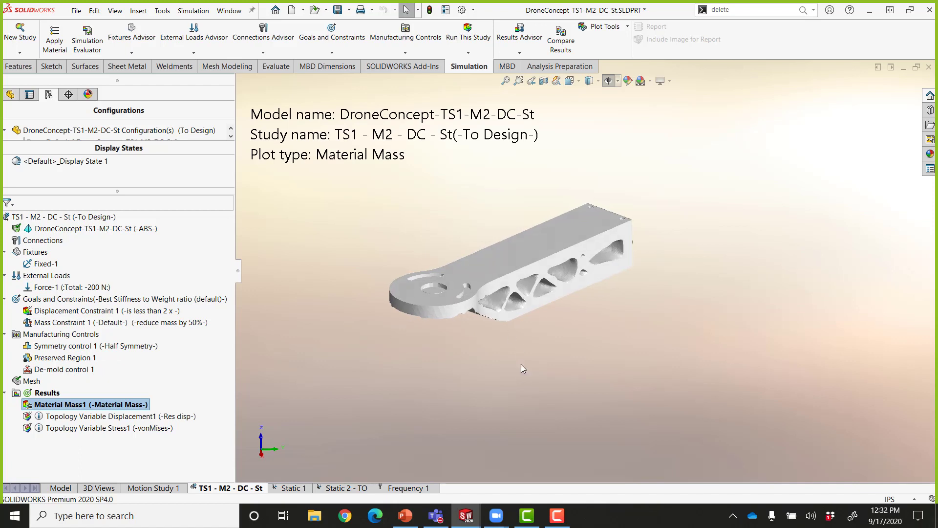
middle_drag(502, 354, 538, 303)
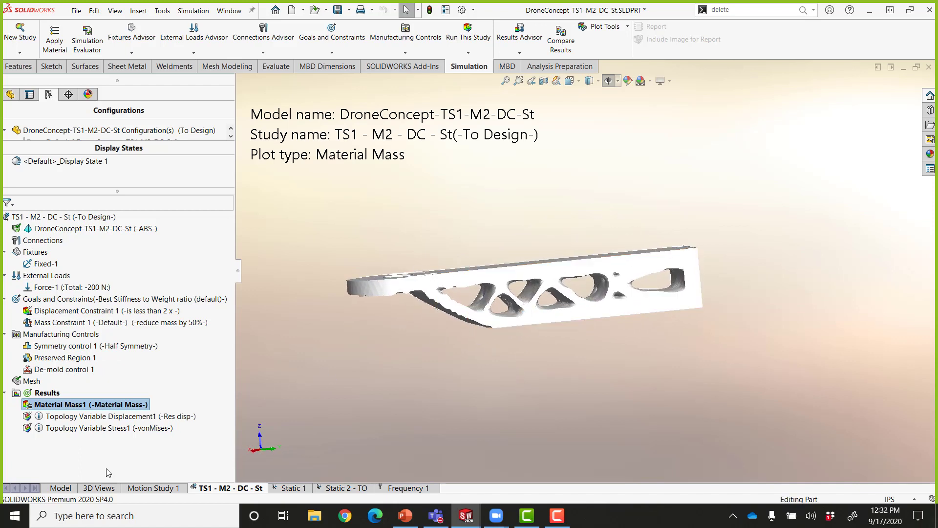
- Return to the model and overlay the topology study's Material Mass1 result on the arm using Simulation Display
click(61, 488)
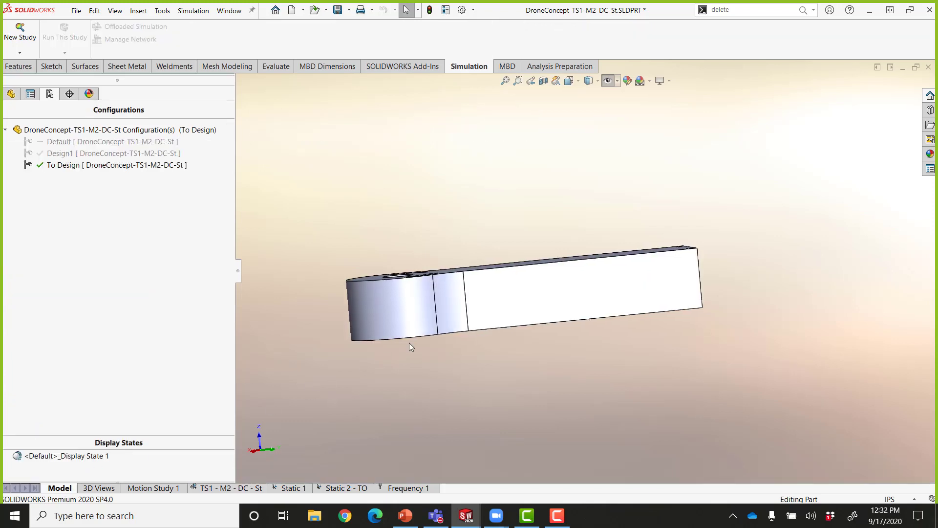
click(15, 94)
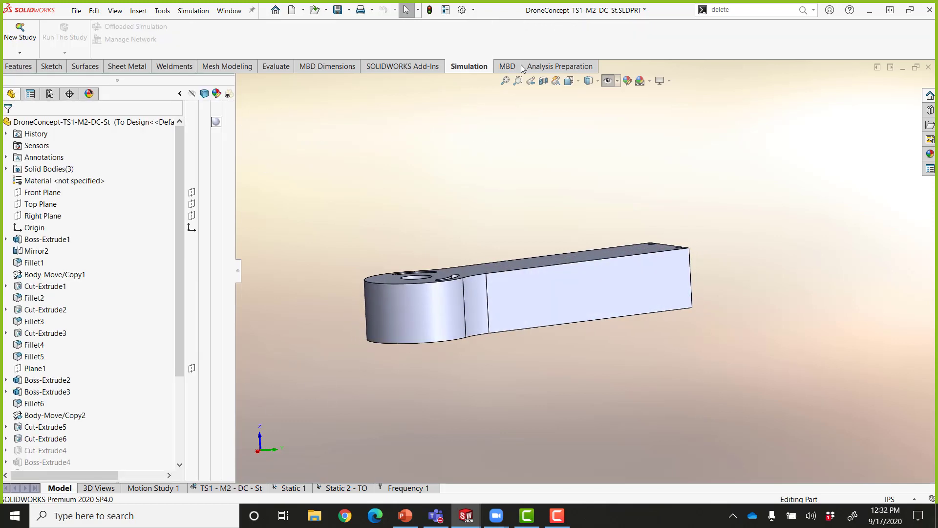
click(670, 81)
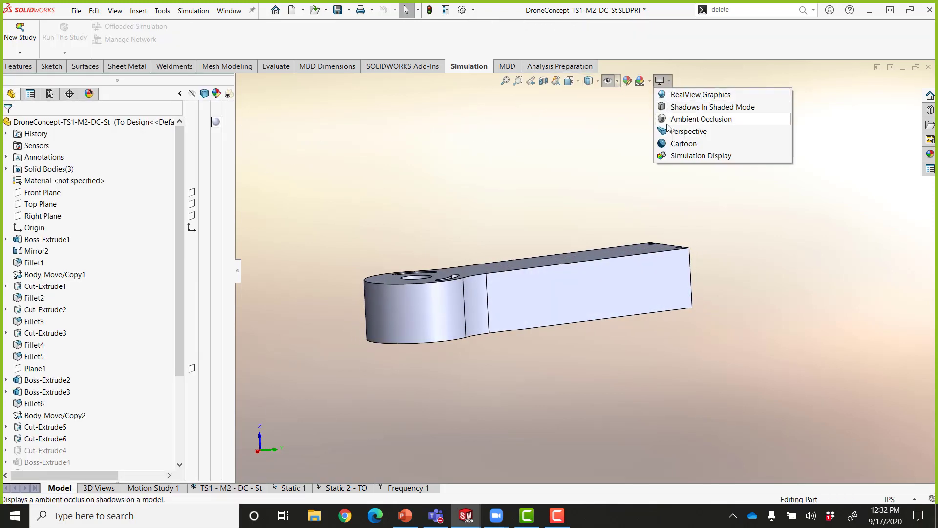
click(699, 155)
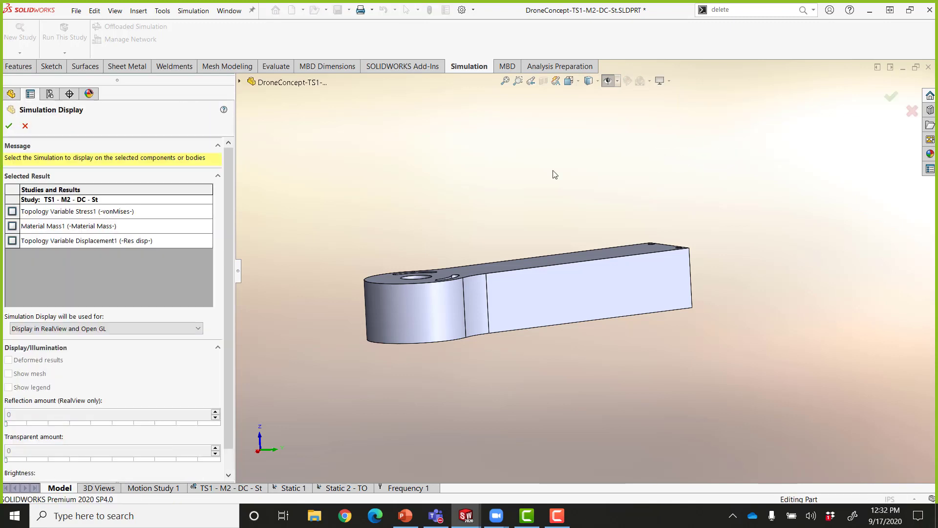
click(13, 211)
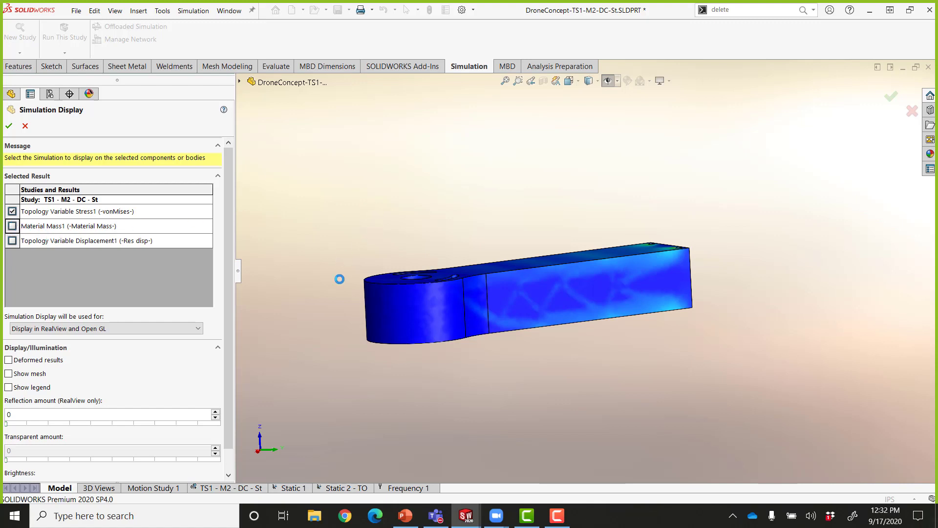
middle_drag(478, 296, 485, 300)
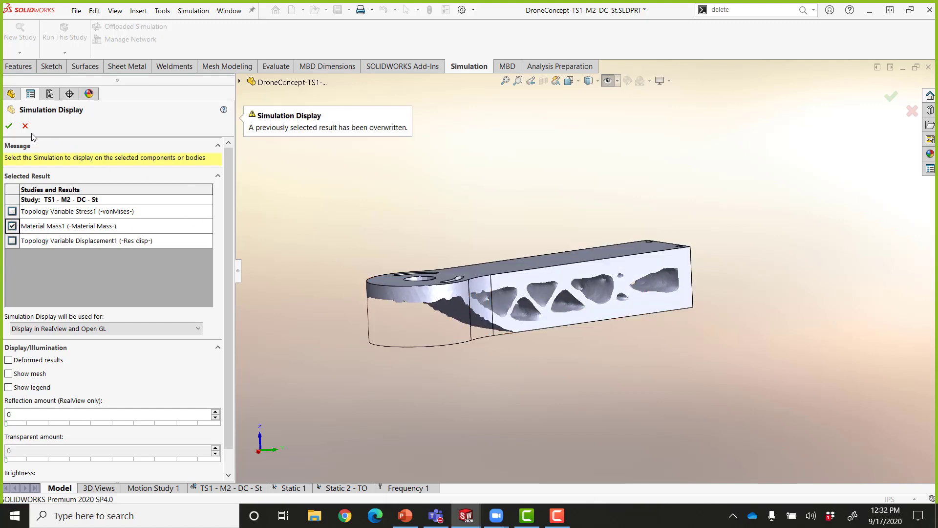
click(9, 126)
middle_drag(362, 257, 486, 305)
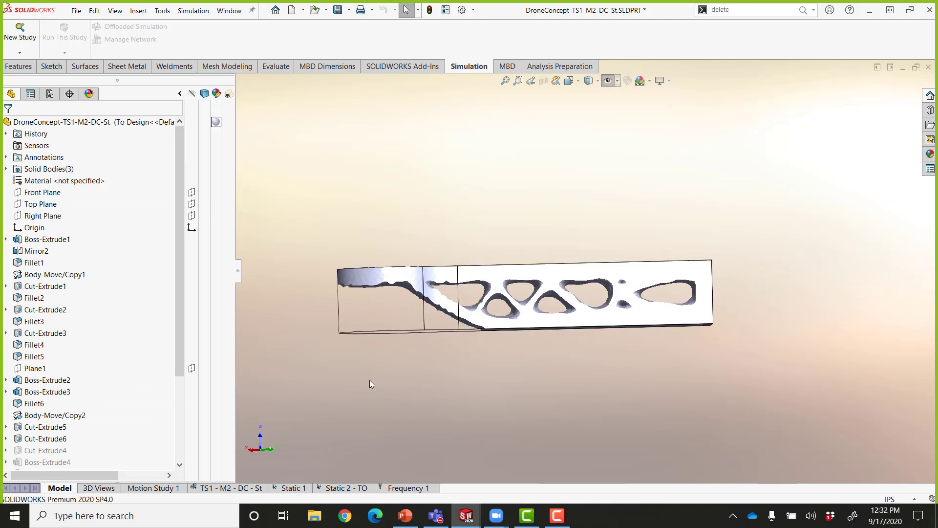
- Trace the triangular opening nearest the motor mount with three lines on Plane1, lower side about 0.92 in long, and discard the sketch
click(38, 369)
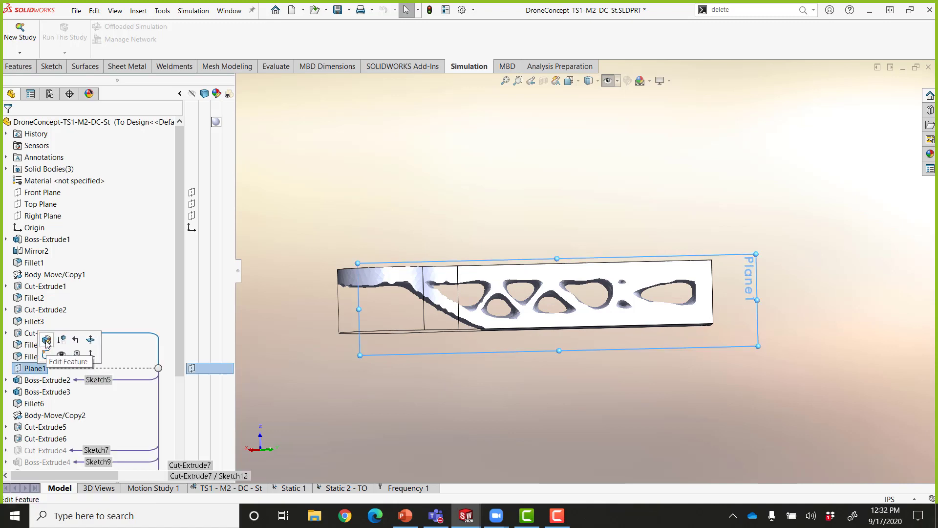
click(47, 355)
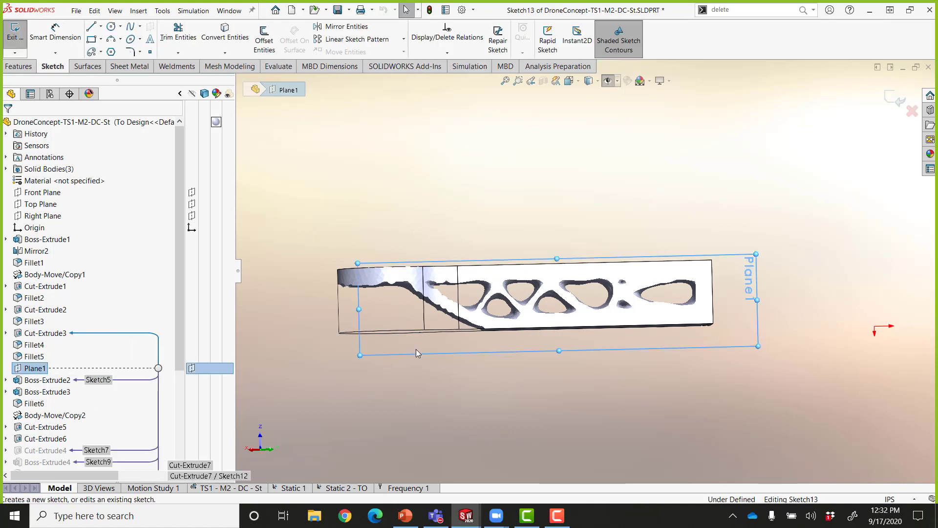
click(91, 26)
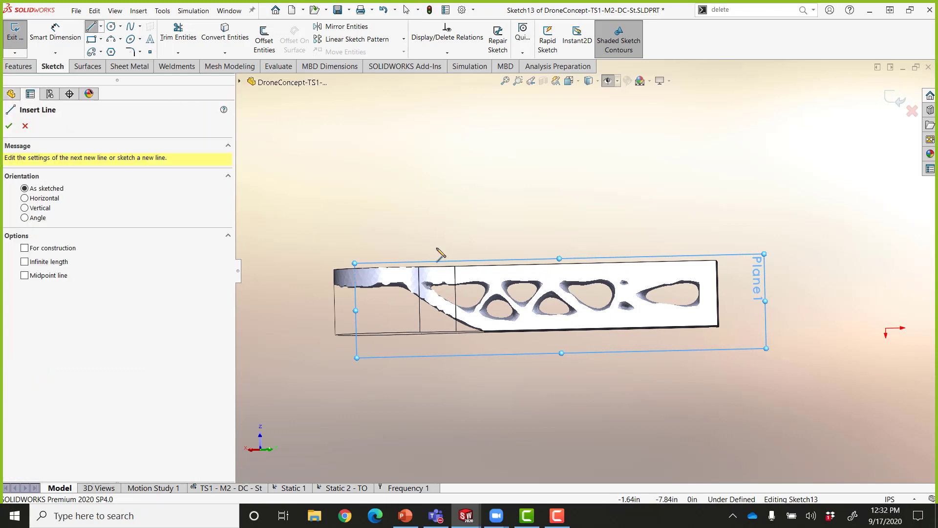
click(429, 284)
click(487, 284)
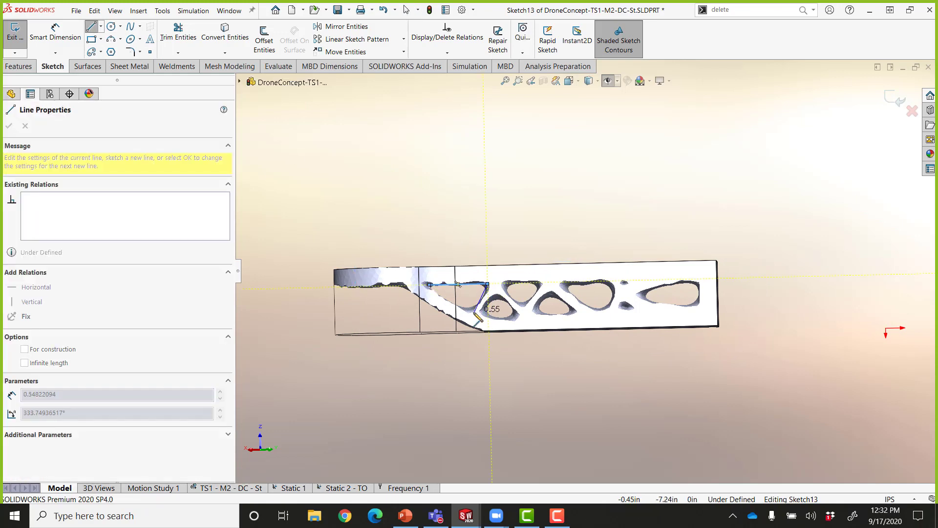
click(473, 312)
click(429, 284)
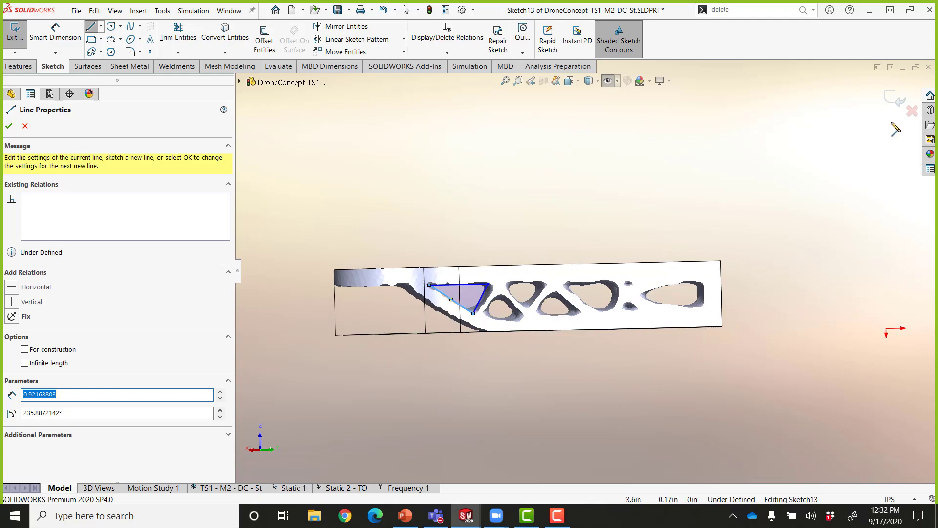
click(911, 111)
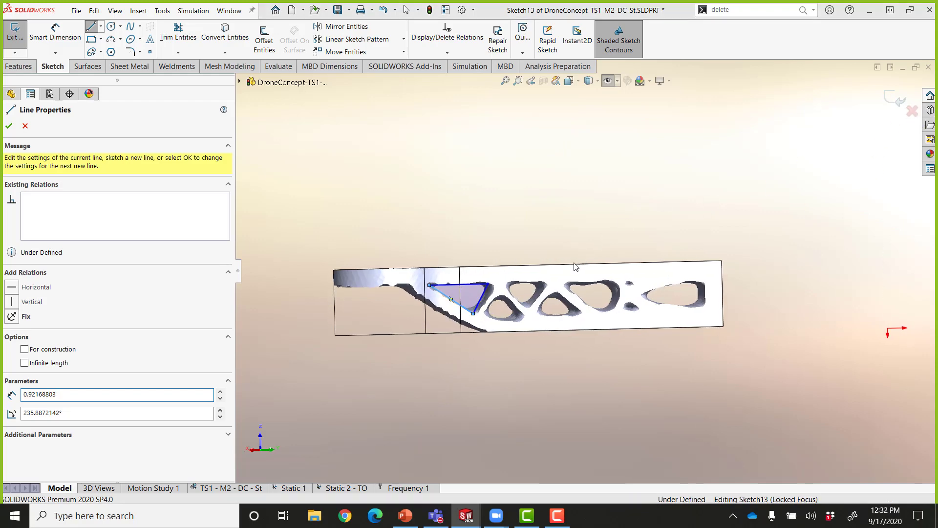
click(483, 272)
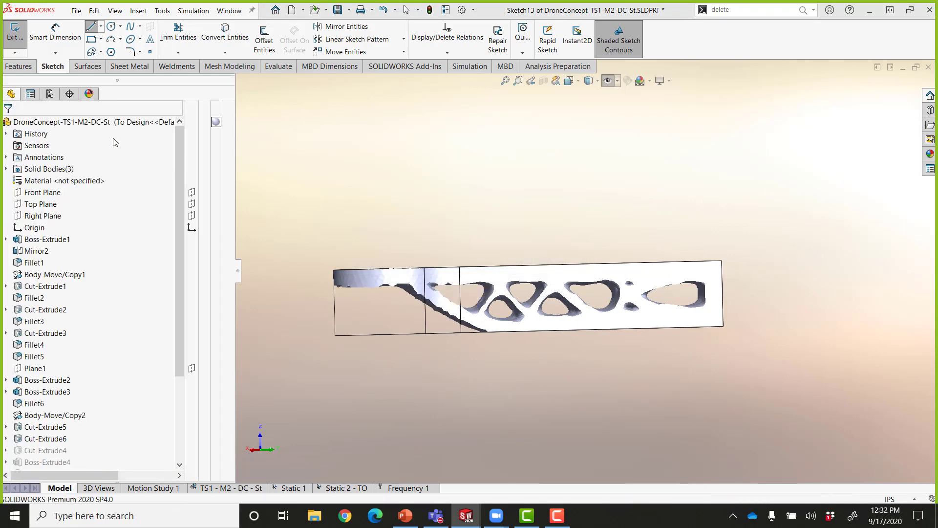
- Activate the Design1 configuration, open the Static 2 - TO study and expand its results and solid bodies
click(49, 94)
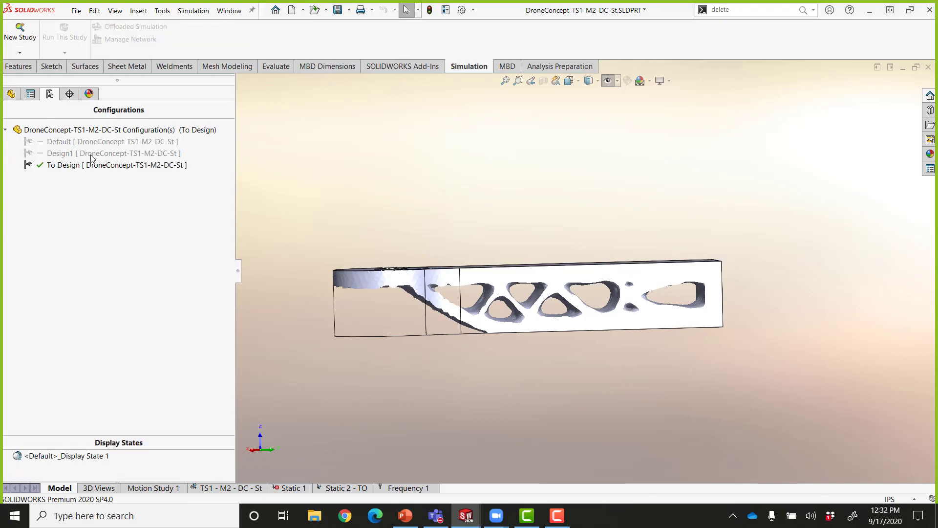
double_click(90, 155)
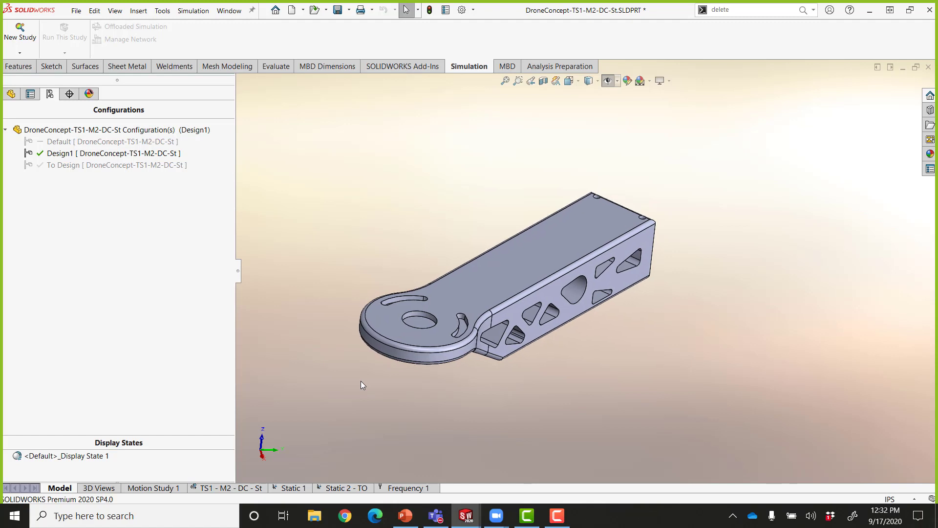
click(332, 488)
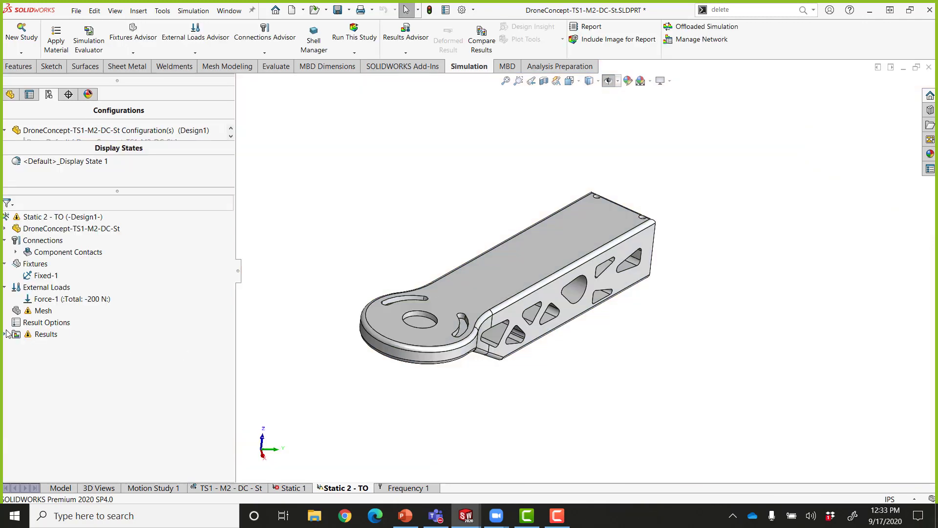
click(5, 333)
right_click(40, 311)
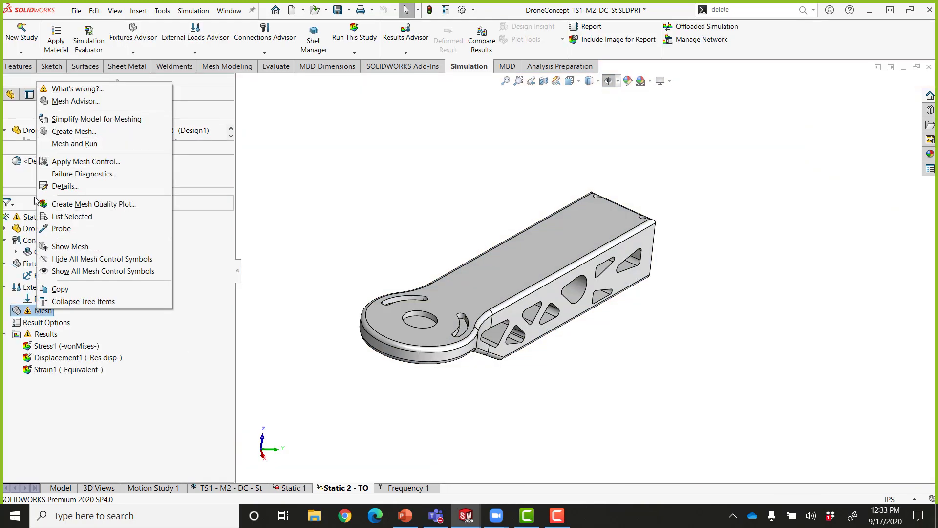
click(5, 228)
click(5, 228)
click(50, 241)
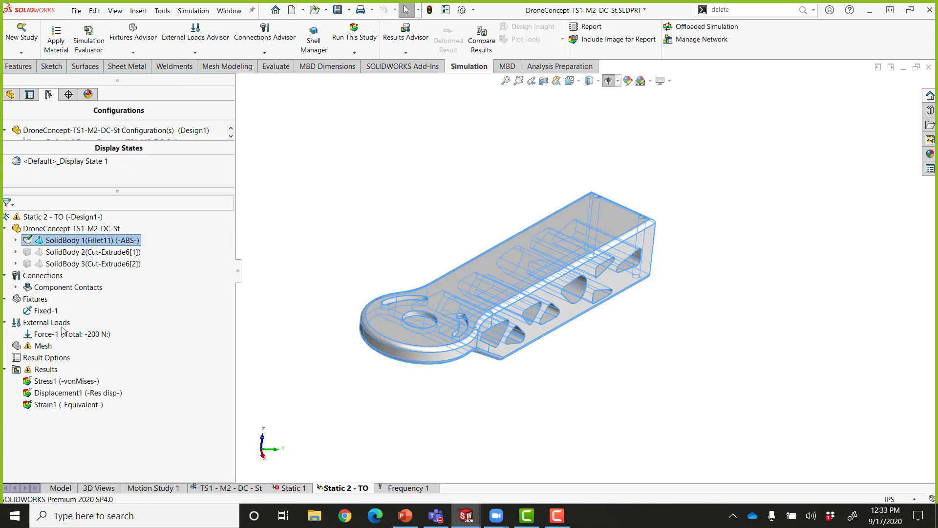
- Mesh the Static 2 - TO study with Mesh Parameters enabled and run the analysis
right_click(41, 346)
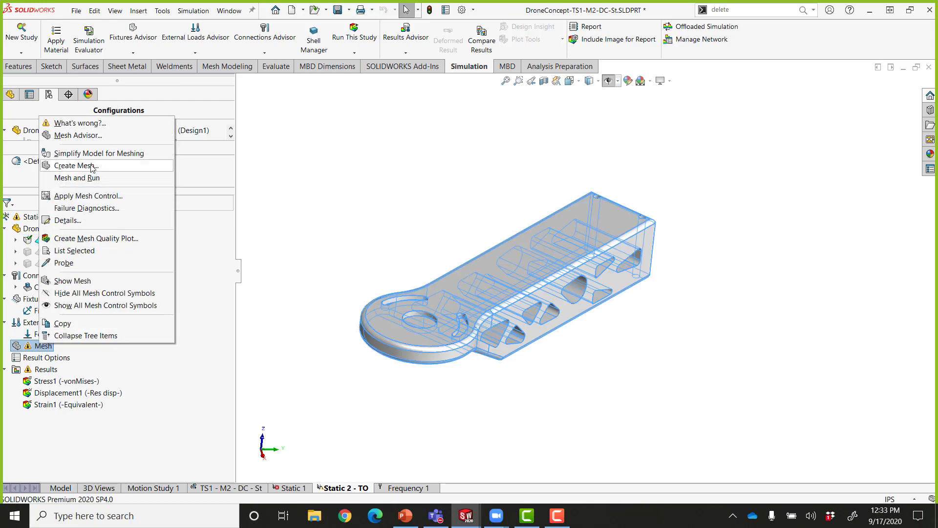
click(91, 166)
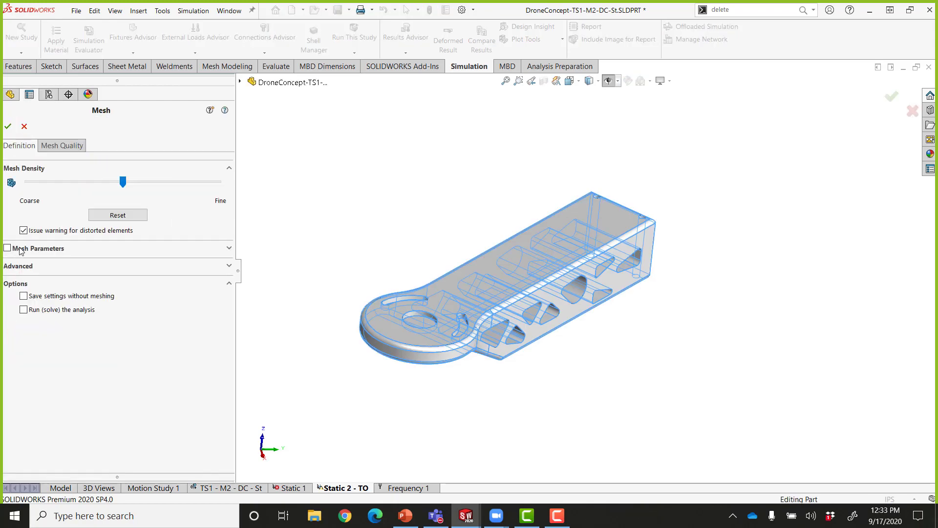
click(7, 247)
click(8, 128)
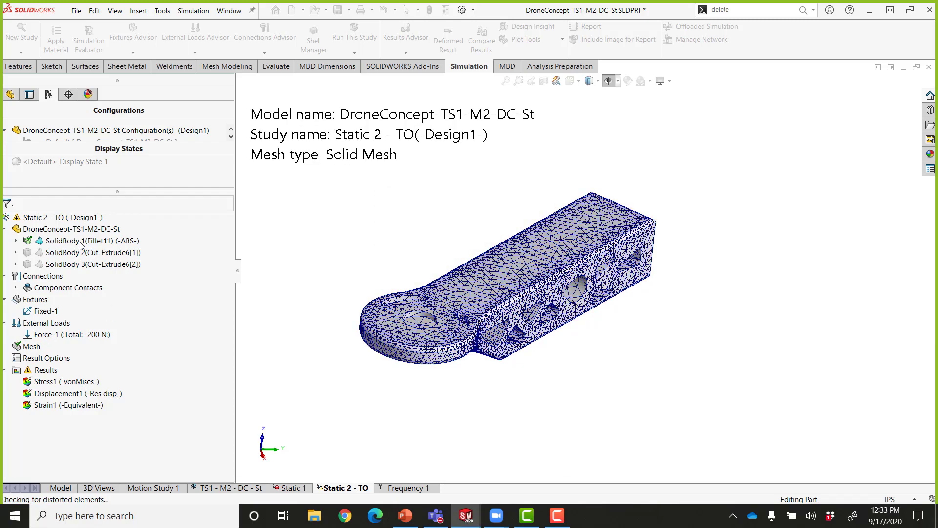
right_click(59, 217)
click(93, 245)
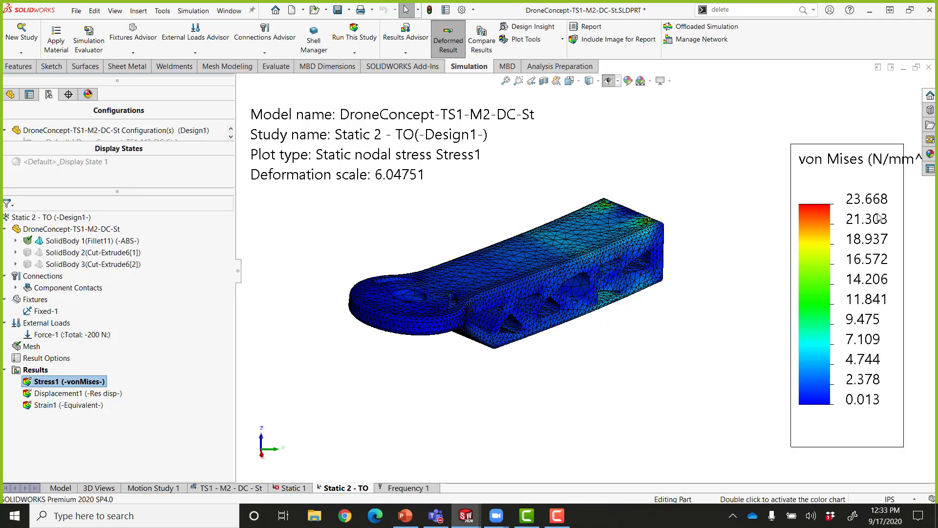
- Examine the static study's Displacement1 plot and the Amplitude1 plot for mode shape 1 in the Frequency 1 study
double_click(109, 393)
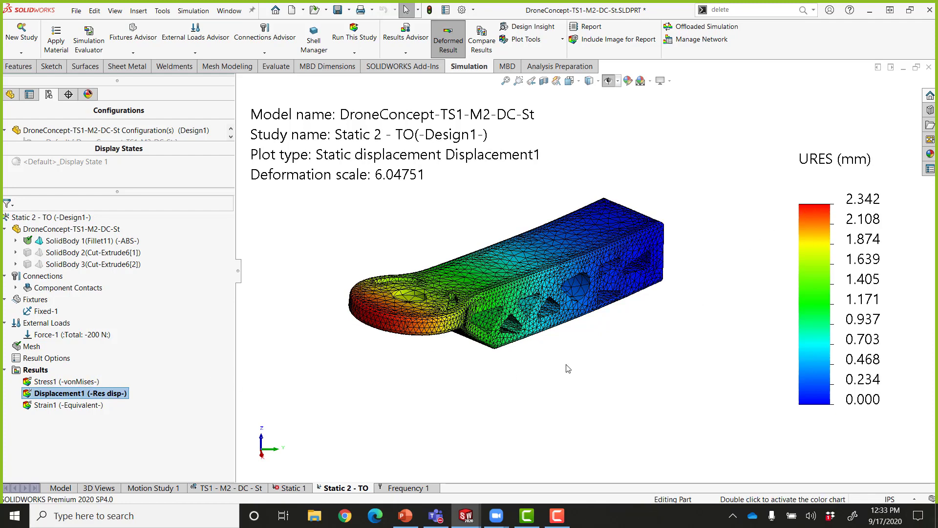
middle_drag(567, 367, 420, 444)
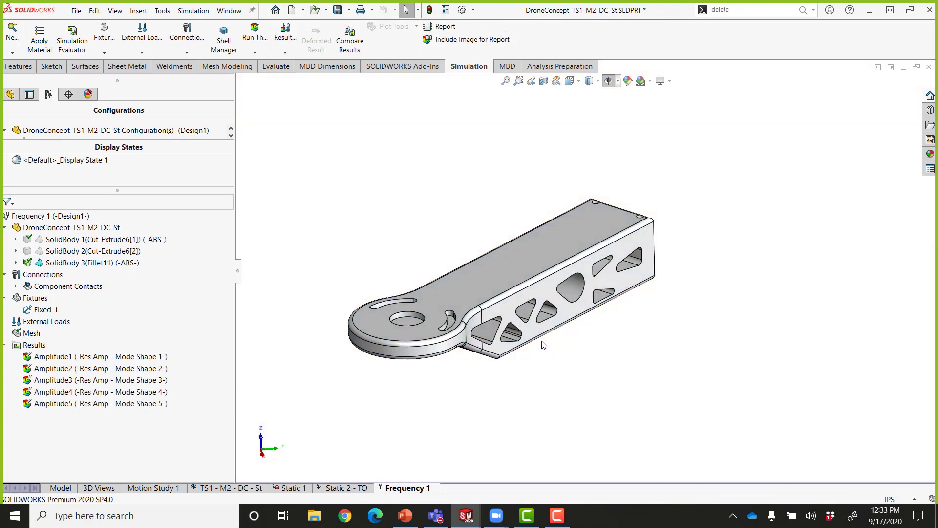
mouse_move(542, 341)
middle_down()
mouse_move(526, 346)
mouse_move(540, 338)
middle_up()
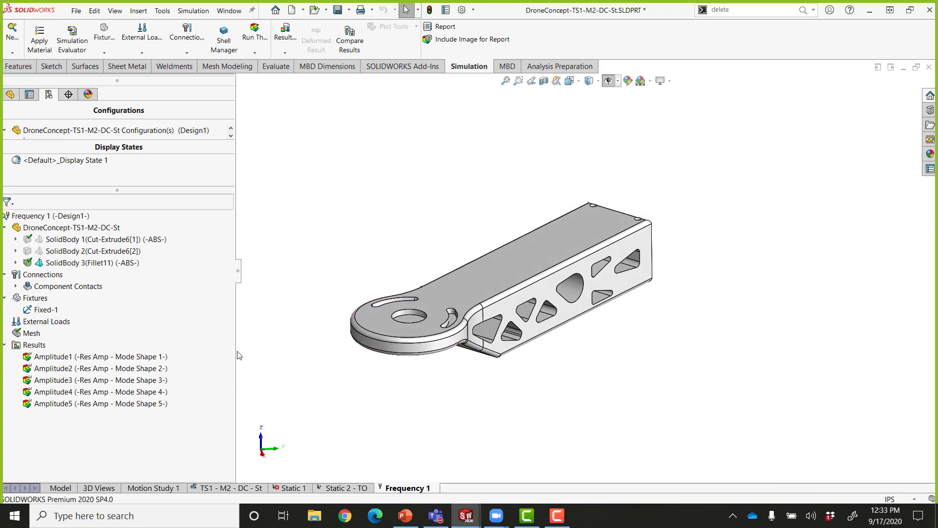
double_click(152, 357)
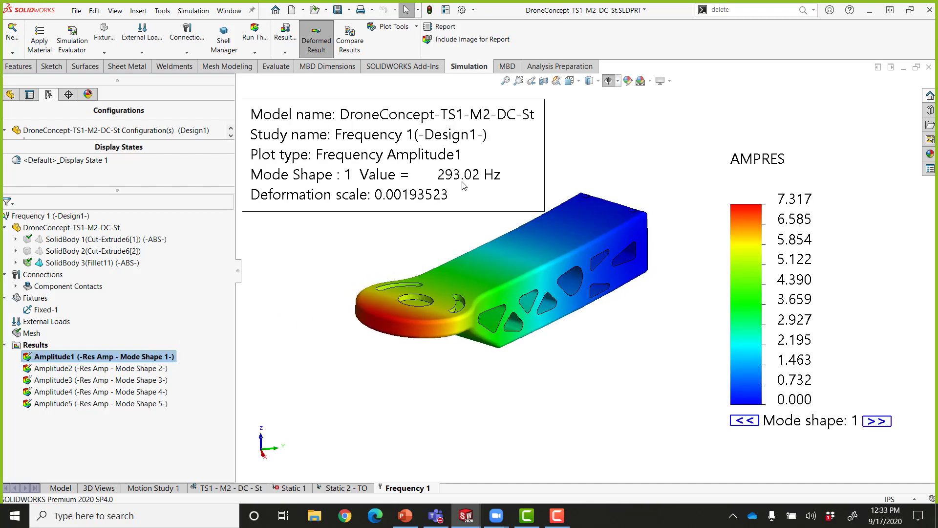
middle_drag(637, 354, 613, 381)
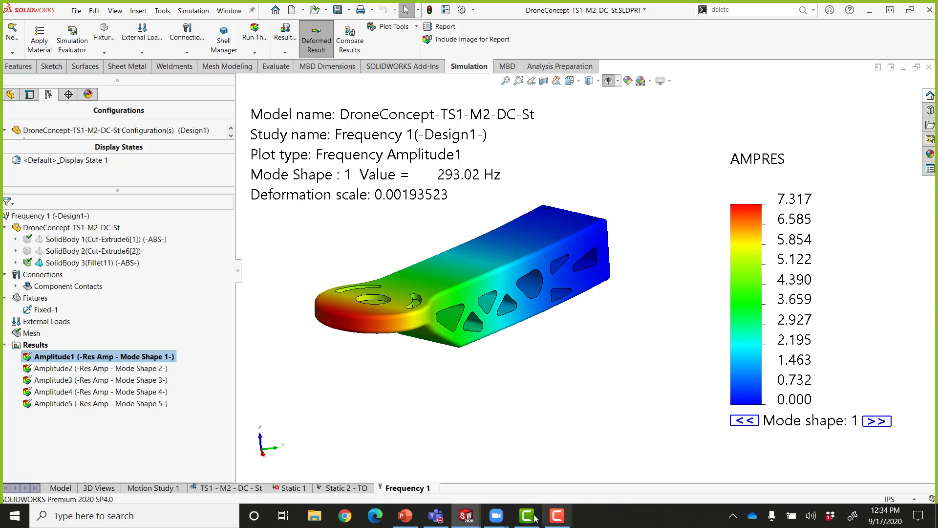
- Switch to PowerPoint and start the slide show of TO with Swx.pptx from the Design Compare slide
click(405, 515)
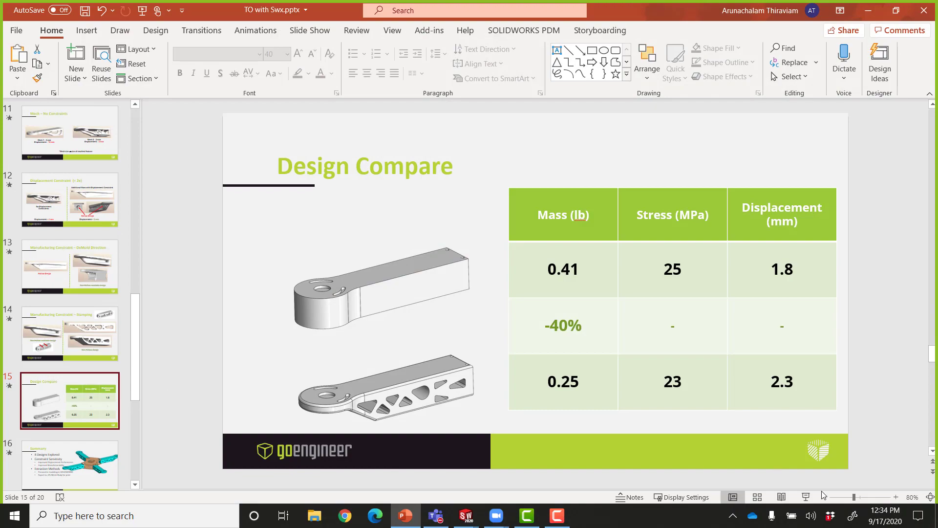
click(807, 496)
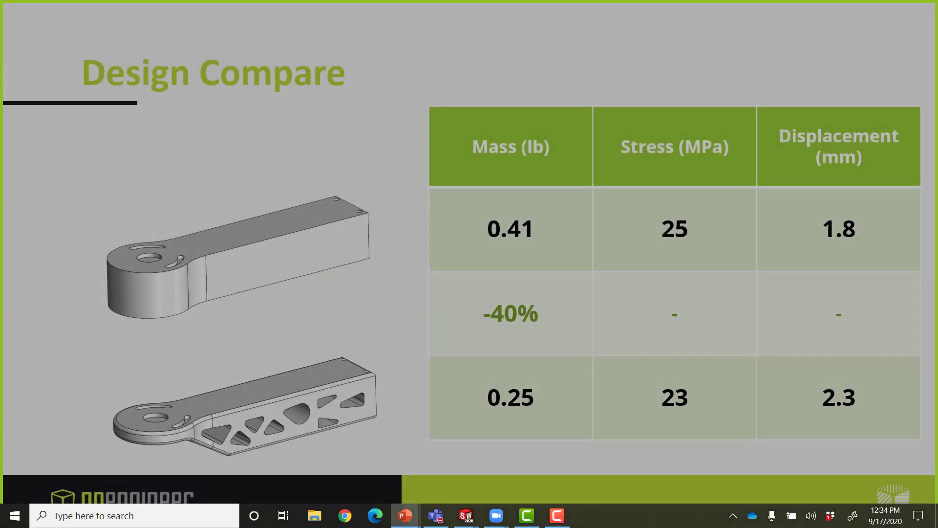